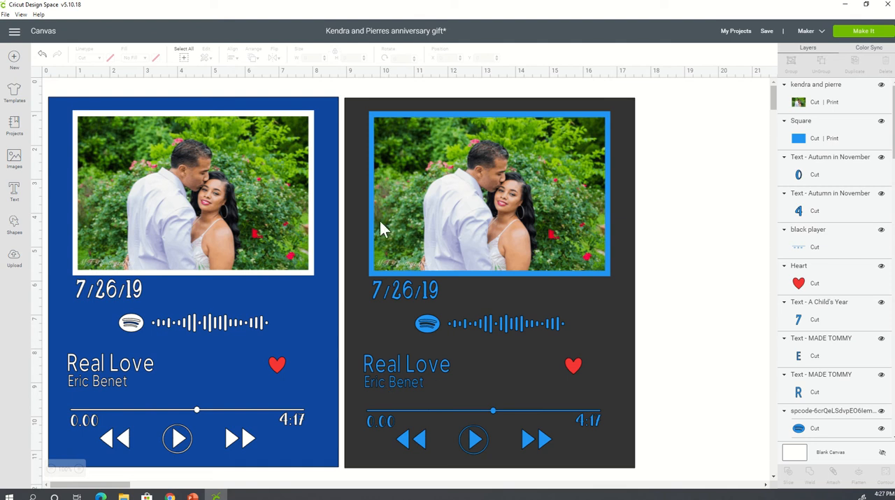
- Save the current state of the anniversary gift project
{"action": "left_click", "coordinate": [768, 32]}
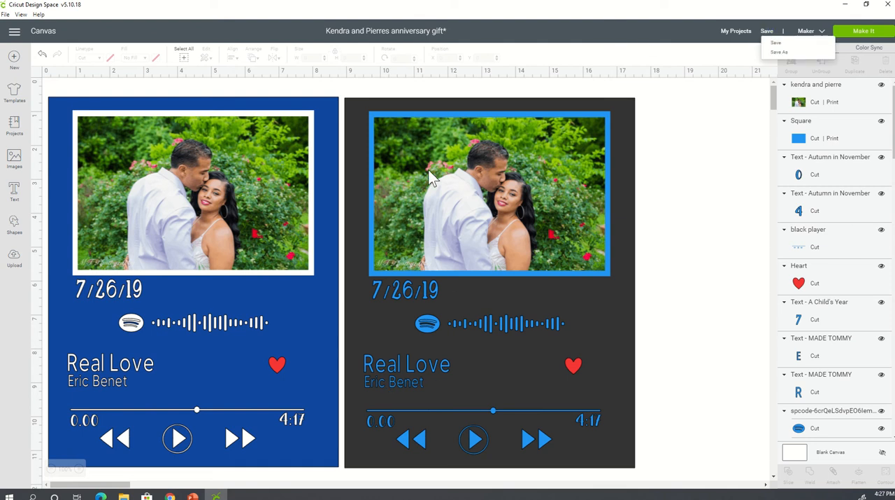
{"action": "left_click", "coordinate": [776, 43]}
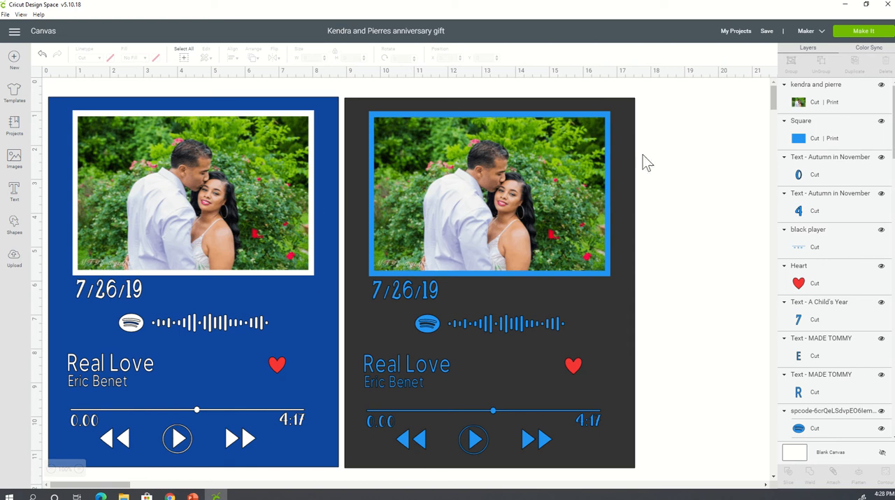
- Group all elements of the dark-background player design and hide the whole group on the canvas
{"action": "left_click", "coordinate": [577, 138]}
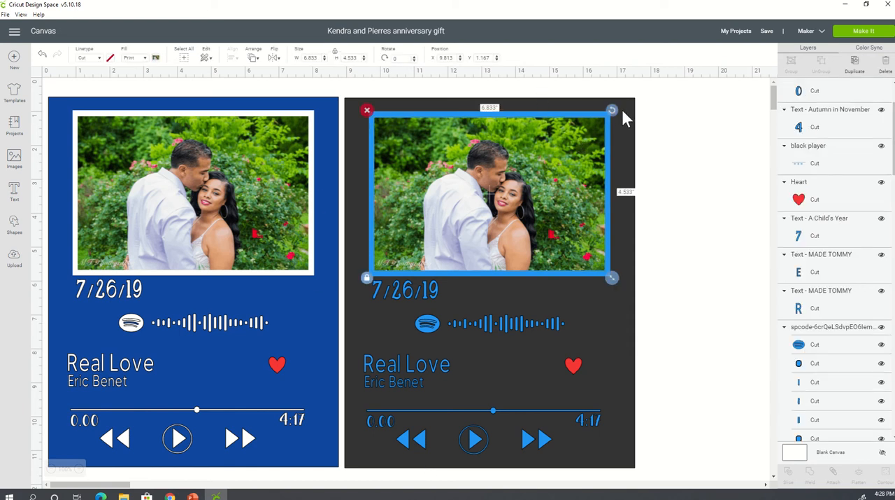
{"action": "left_click", "coordinate": [622, 108]}
{"action": "left_click", "coordinate": [347, 95]}
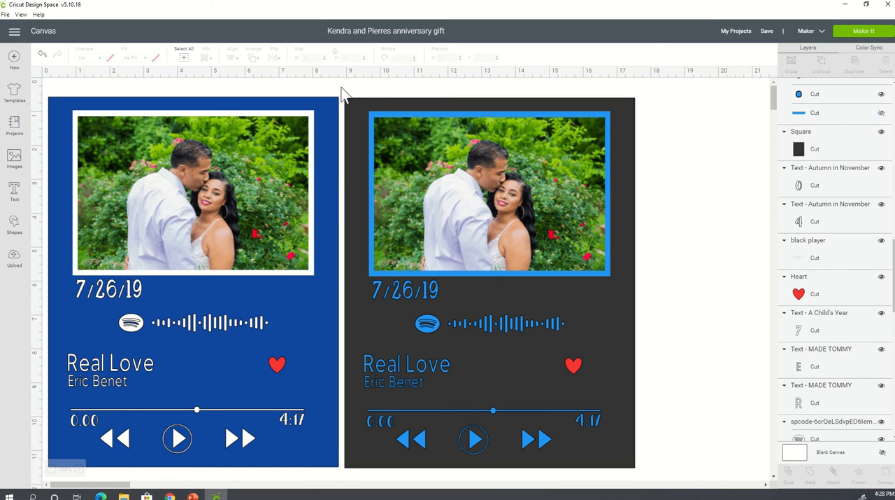
{"action": "left_click_drag", "start_coordinate": [342, 90], "coordinate": [662, 485]}
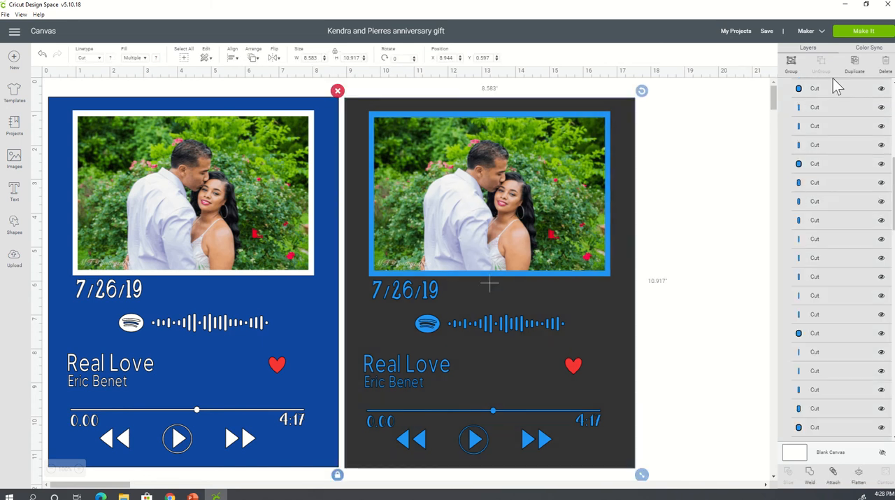
{"action": "key", "text": "ctrl+g"}
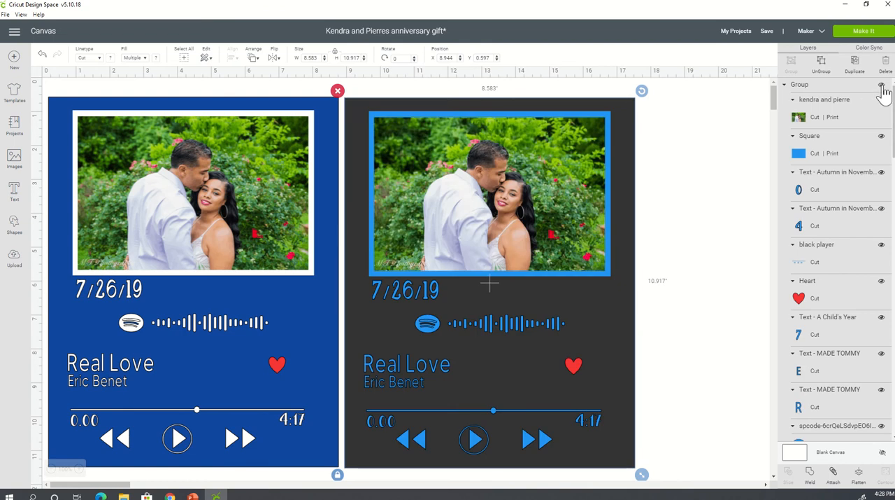
{"action": "left_click", "coordinate": [881, 85]}
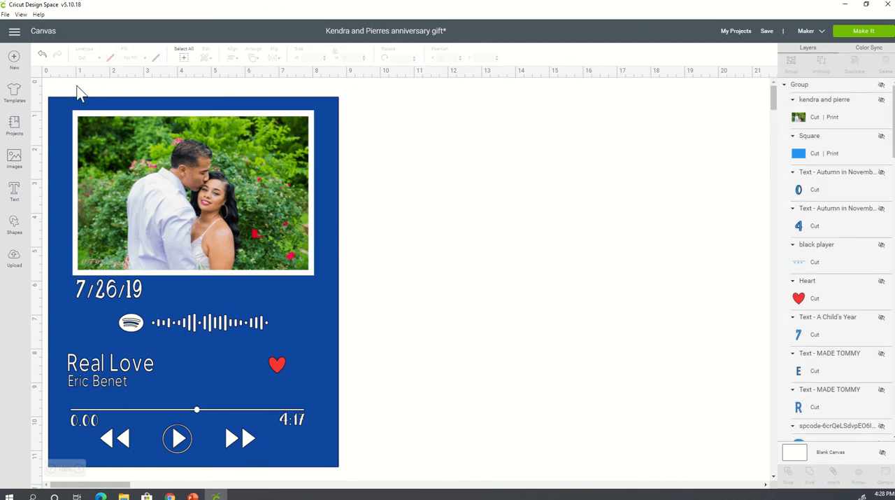
- Group all elements of the blue-background player design with the white frame and hide that group as well
{"action": "left_click_drag", "start_coordinate": [367, 473], "coordinate": [82, 66]}
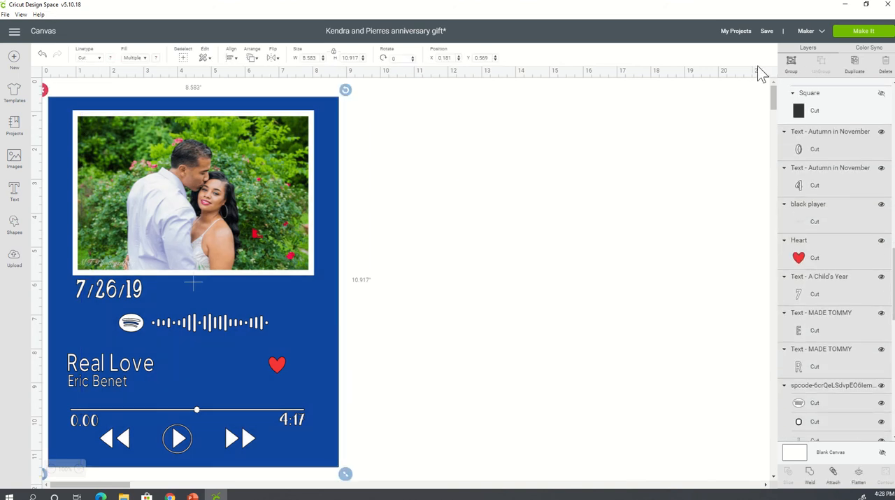
{"action": "left_click", "coordinate": [792, 63]}
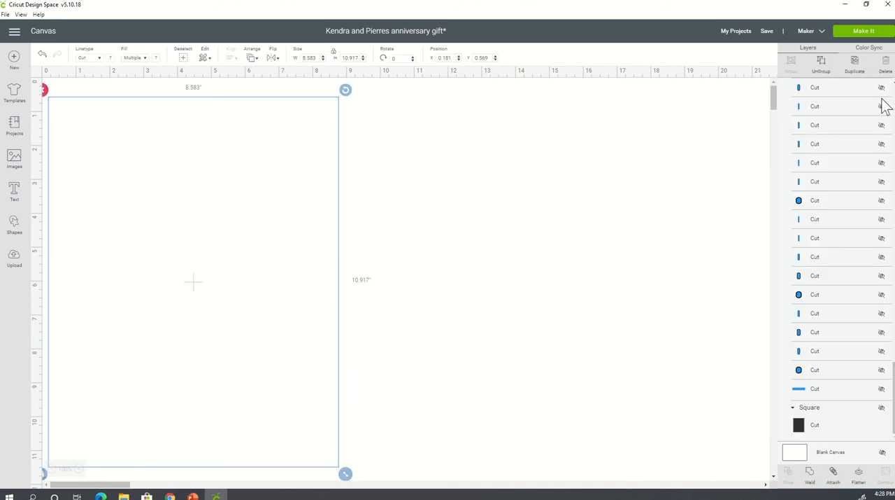
{"action": "scroll", "coordinate": [861, 365], "scroll_direction": "up", "scroll_amount": 4}
{"action": "left_click_drag", "start_coordinate": [894, 310], "coordinate": [875, 88]}
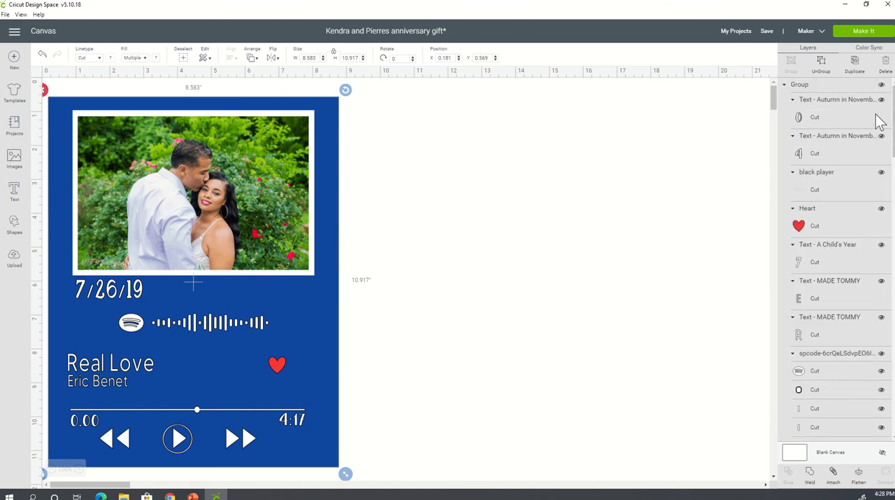
{"action": "left_click", "coordinate": [882, 85]}
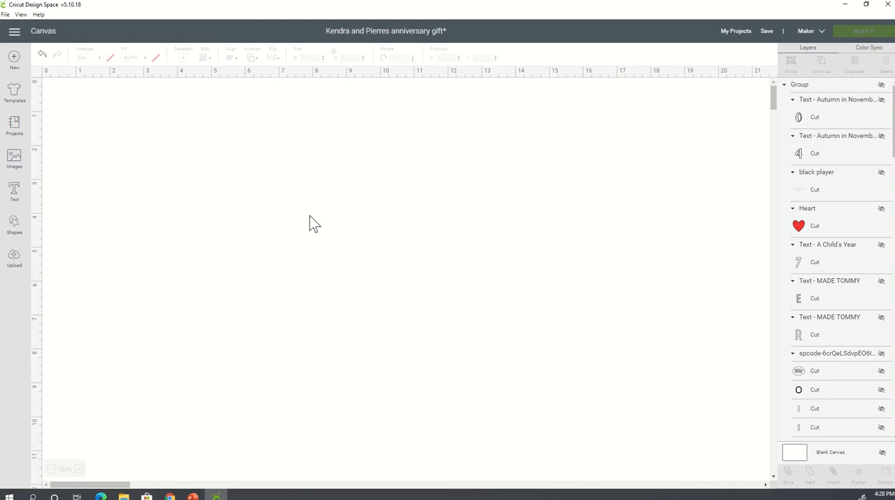
- Add a square shape, unlock its proportions and set its size to 8.5 inches wide by 11 inches high
{"action": "left_click", "coordinate": [14, 224]}
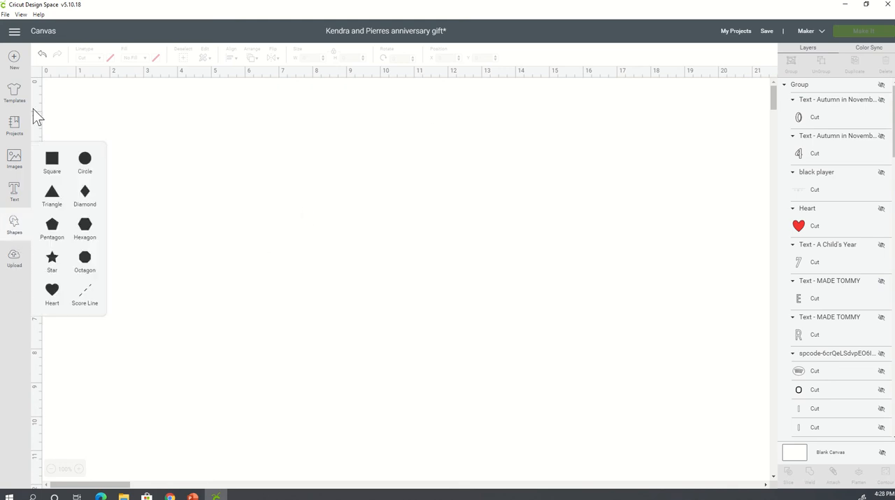
{"action": "left_click", "coordinate": [53, 158]}
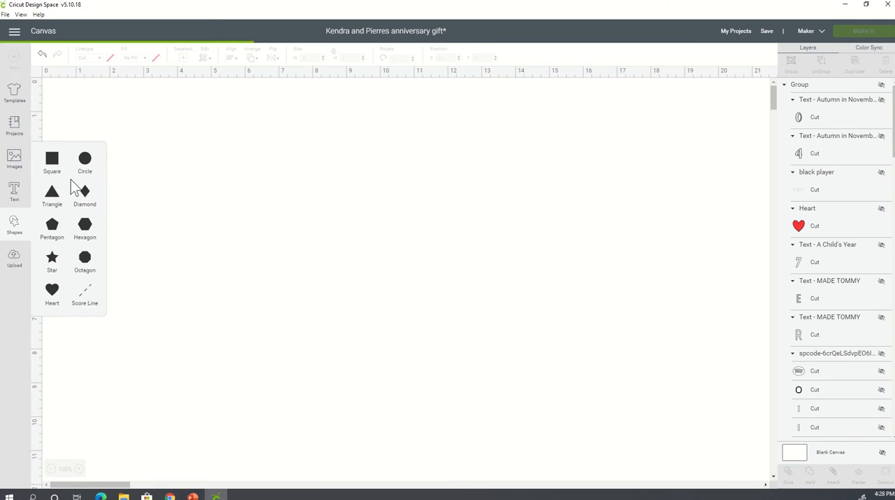
{"action": "left_click", "coordinate": [156, 198]}
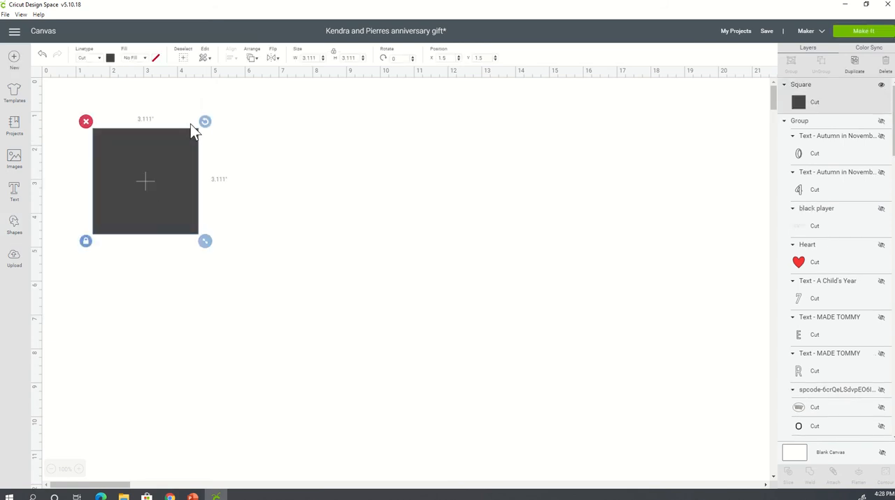
{"action": "left_click", "coordinate": [333, 52]}
{"action": "left_click", "coordinate": [303, 58]}
{"action": "type", "text": "8.5"}
{"action": "key", "text": "Tab"}
{"action": "type", "text": "11"}
{"action": "key", "text": "Tab"}
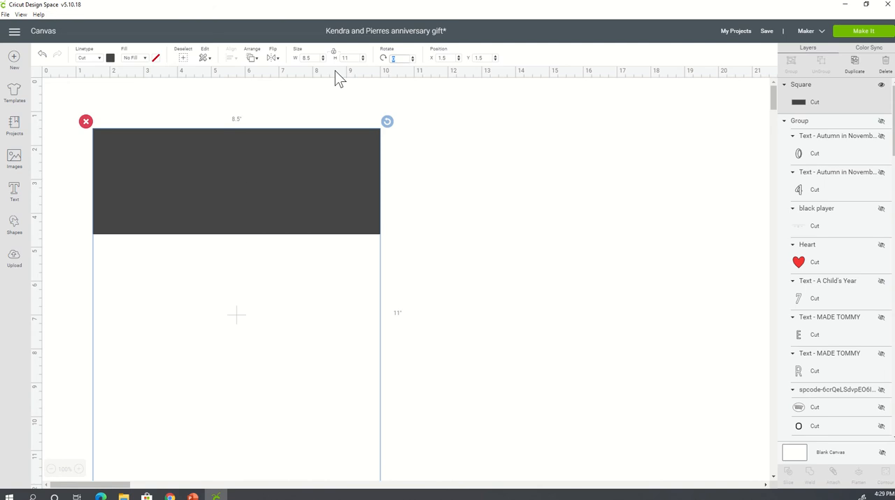
- Move the rectangle to about X 0.44, Y 0.18 on the canvas and change its material color to bright blue
{"action": "left_click_drag", "start_coordinate": [228, 280], "coordinate": [221, 251]}
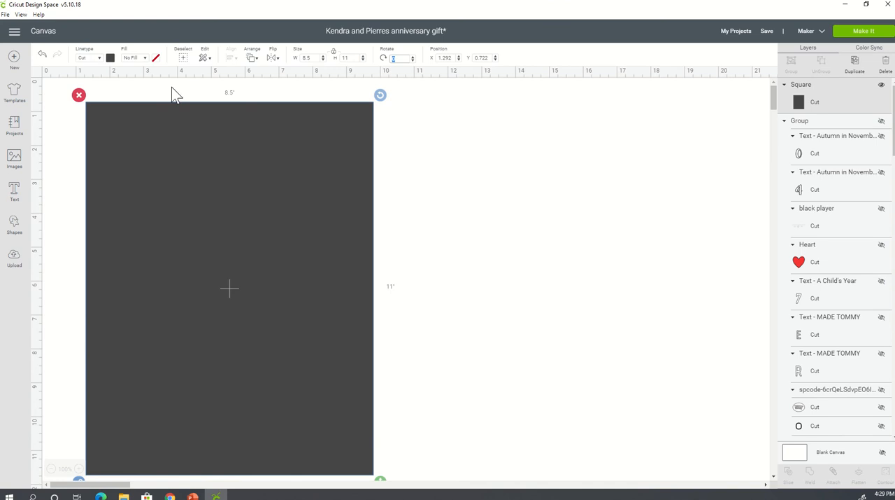
{"action": "left_click_drag", "start_coordinate": [206, 170], "coordinate": [159, 133]}
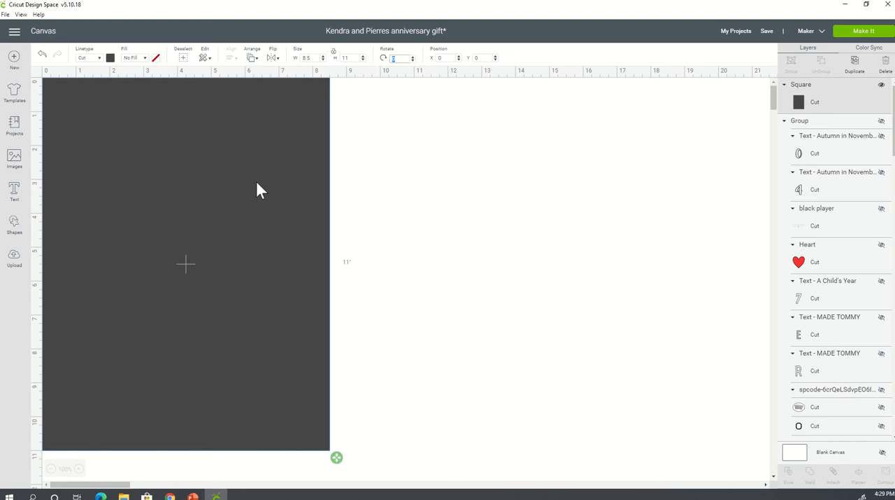
{"action": "left_click_drag", "start_coordinate": [256, 190], "coordinate": [273, 196]}
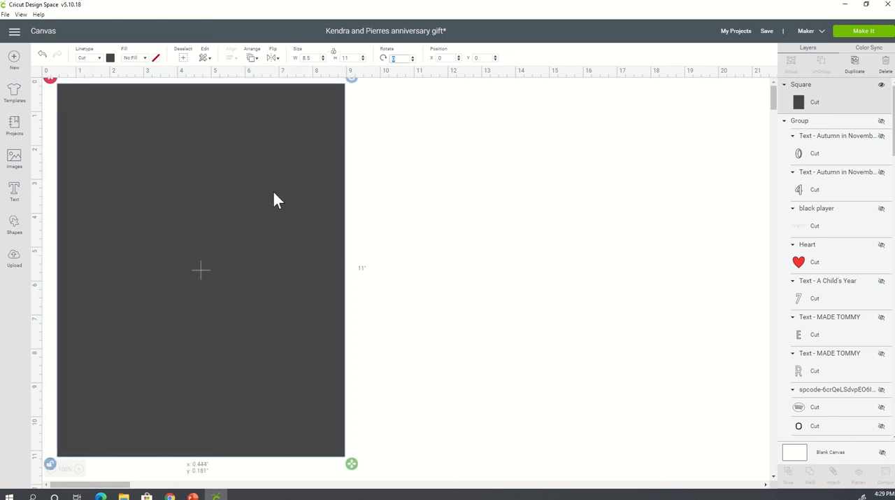
{"action": "left_click", "coordinate": [112, 59]}
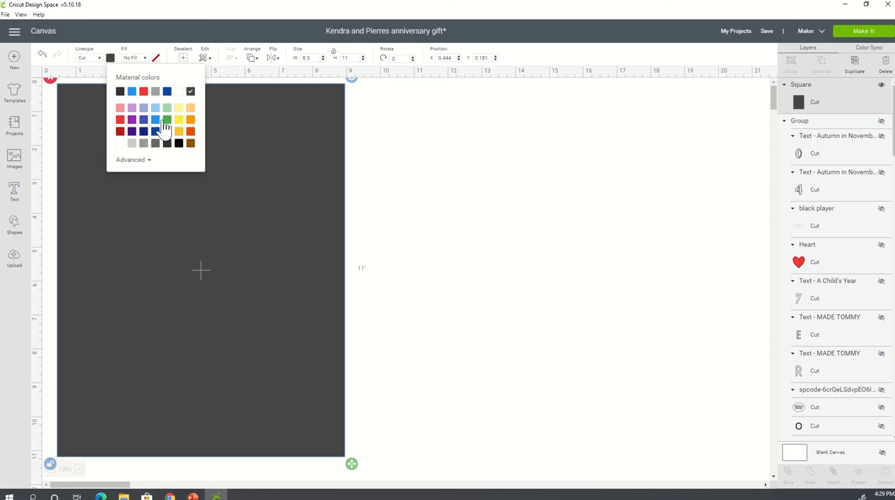
{"action": "left_click", "coordinate": [155, 119]}
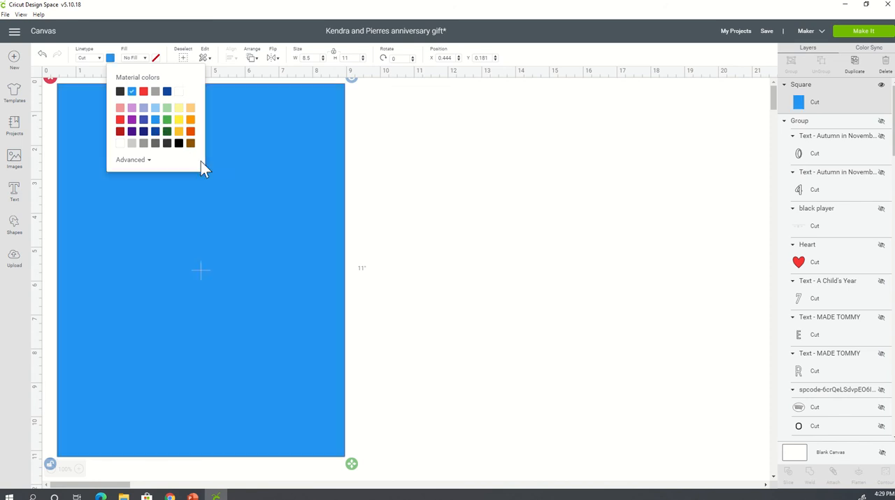
{"action": "left_click", "coordinate": [482, 220]}
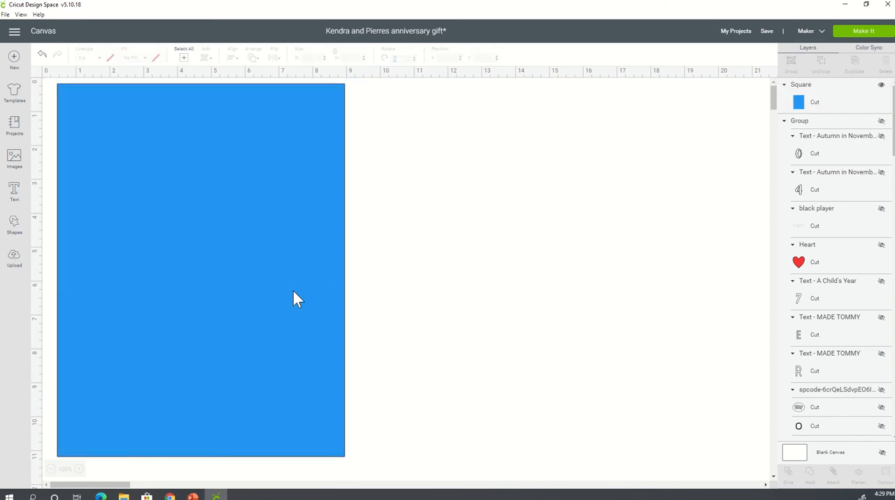
- Find the uploaded photo of the couple seated in front of a brick wall and insert it onto the canvas
{"action": "left_click", "coordinate": [14, 258]}
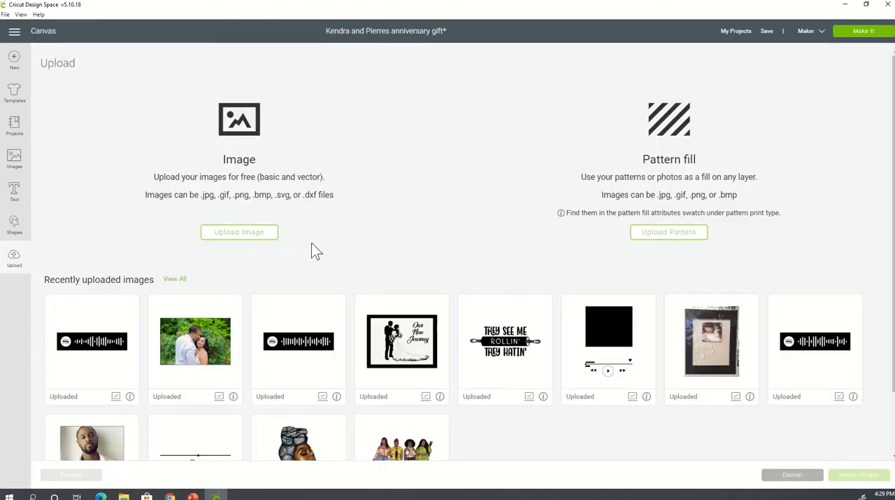
{"action": "scroll", "coordinate": [312, 270], "scroll_direction": "down", "scroll_amount": 2}
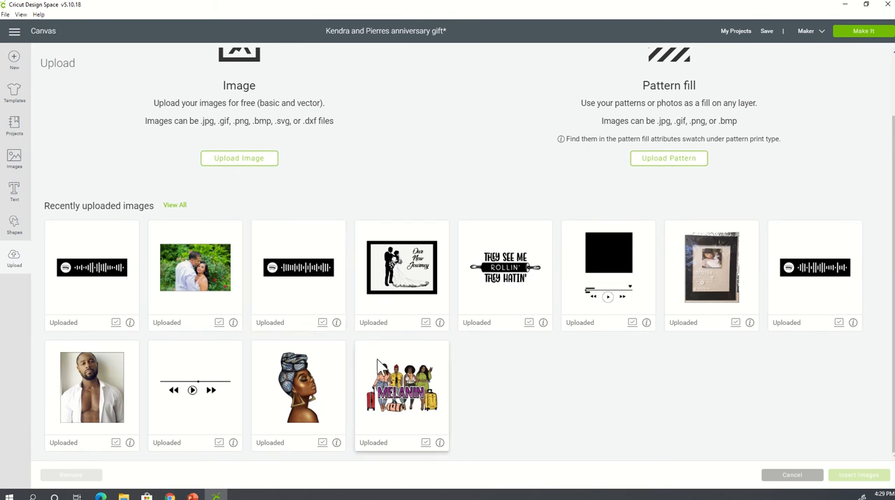
{"action": "left_click", "coordinate": [174, 205]}
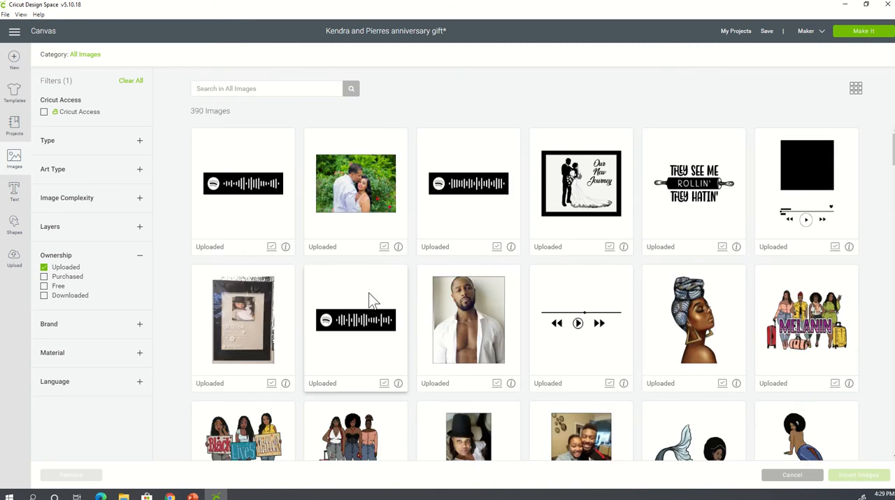
{"action": "scroll", "coordinate": [368, 292], "scroll_direction": "down", "scroll_amount": 3}
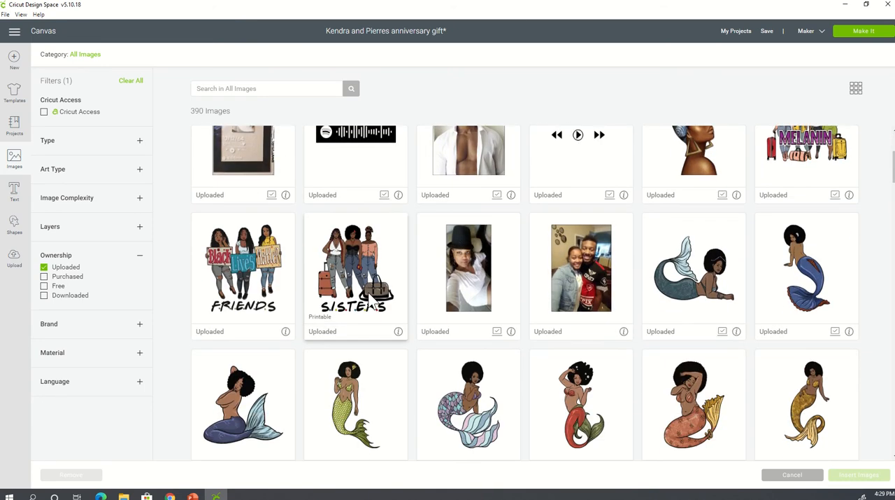
{"action": "scroll", "coordinate": [371, 299], "scroll_direction": "down", "scroll_amount": 5}
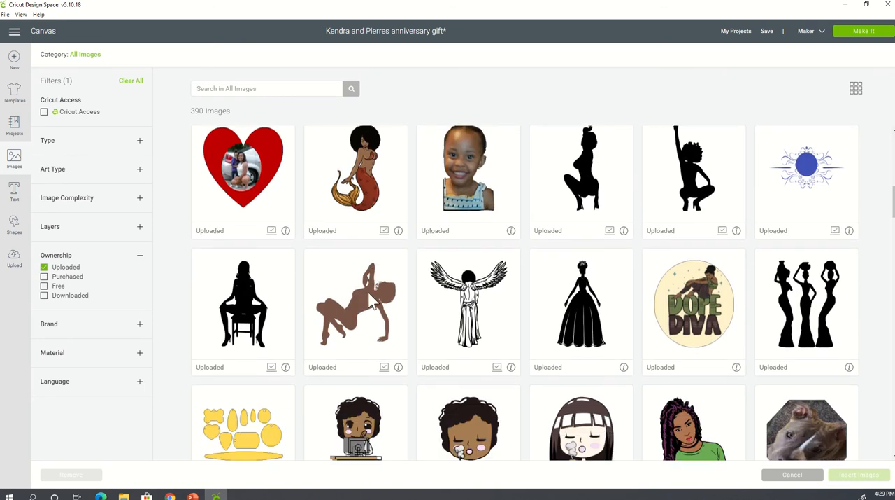
{"action": "scroll", "coordinate": [367, 292], "scroll_direction": "down", "scroll_amount": 4}
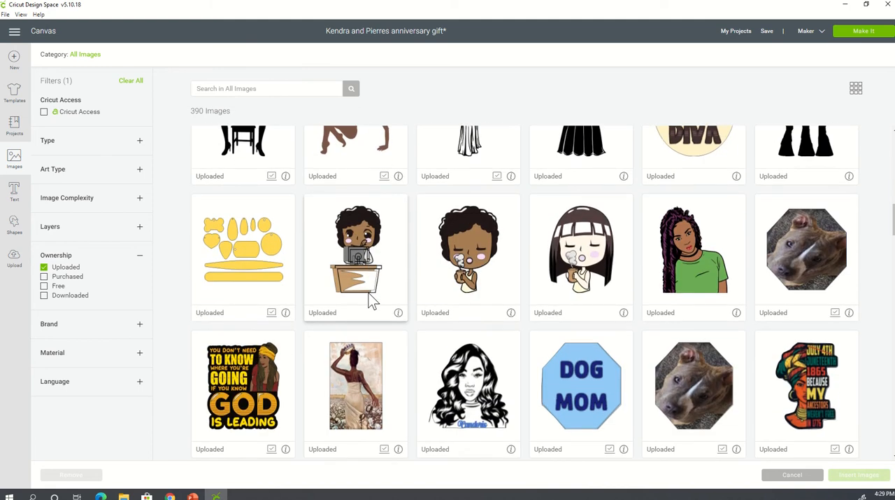
{"action": "scroll", "coordinate": [368, 292], "scroll_direction": "down", "scroll_amount": 2}
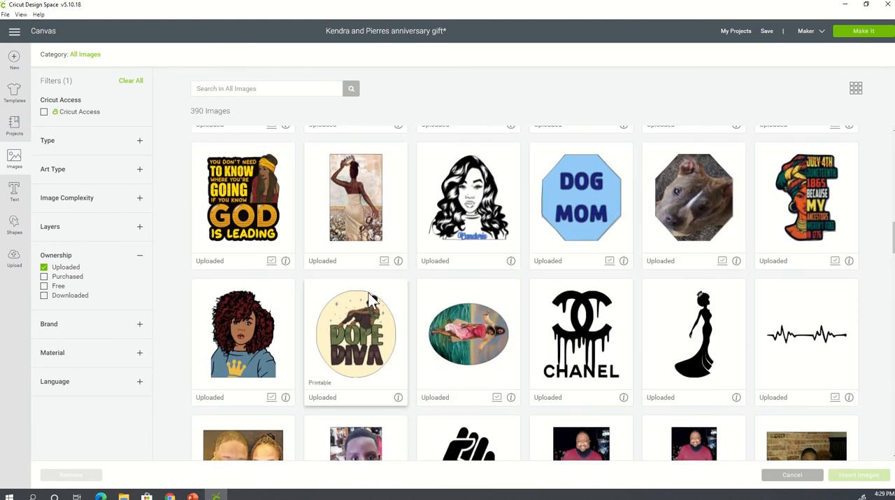
{"action": "scroll", "coordinate": [370, 298], "scroll_direction": "down", "scroll_amount": 3}
{"action": "scroll", "coordinate": [370, 297], "scroll_direction": "down", "scroll_amount": 1}
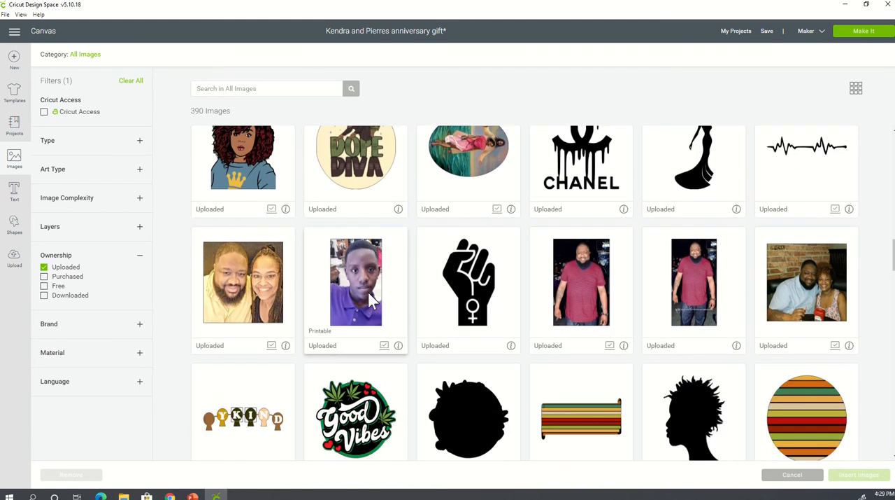
{"action": "scroll", "coordinate": [370, 297], "scroll_direction": "down", "scroll_amount": 1}
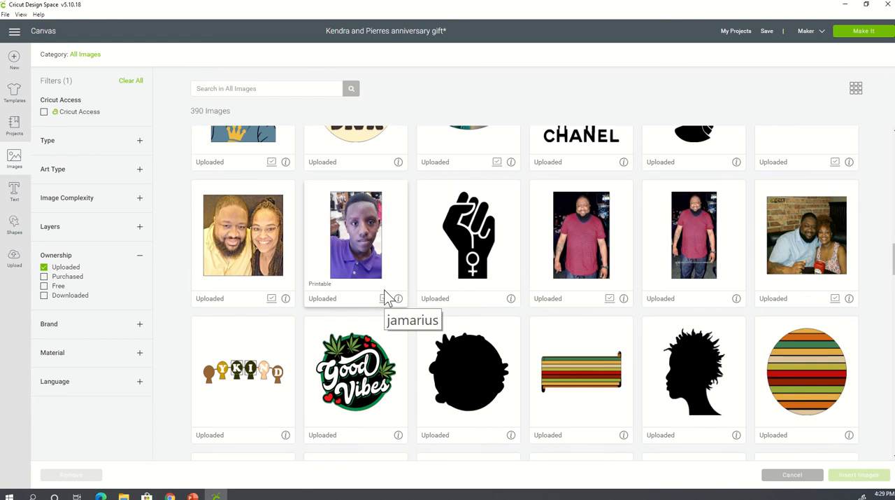
{"action": "left_click", "coordinate": [834, 230]}
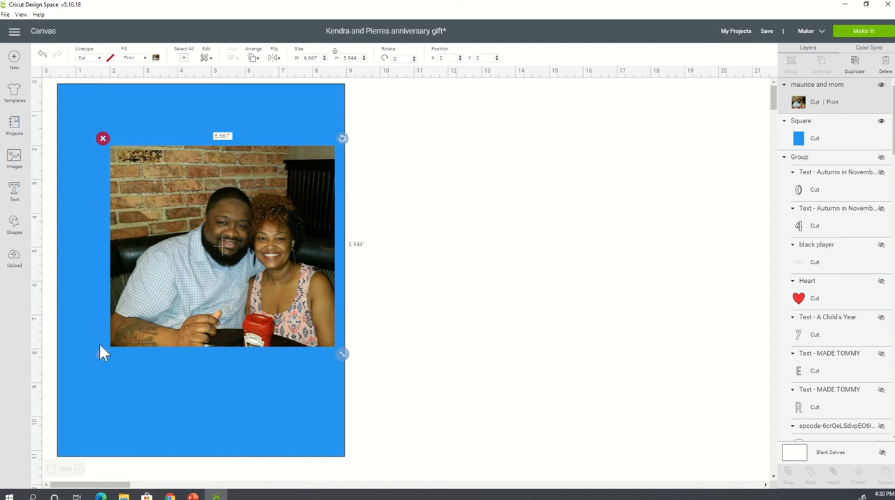
- Unlock the photo's proportions, shrink it to fit inside the blue rectangle and place it near the rectangle's upper-left corner
{"action": "left_click", "coordinate": [102, 354]}
{"action": "left_click_drag", "start_coordinate": [342, 353], "coordinate": [290, 292]}
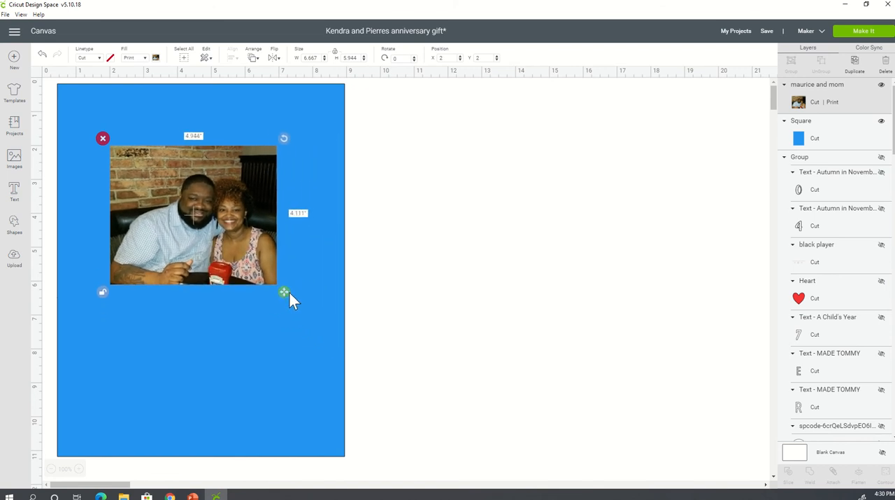
{"action": "left_click_drag", "start_coordinate": [230, 246], "coordinate": [194, 200]}
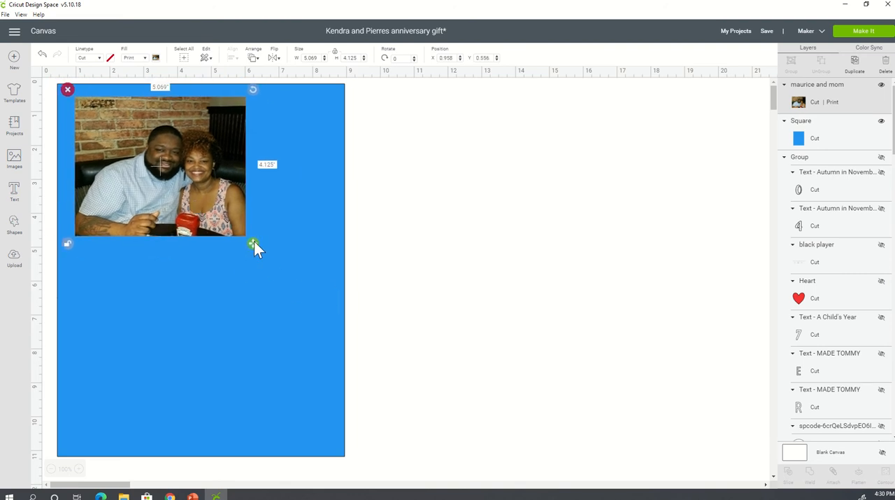
{"action": "left_click_drag", "start_coordinate": [254, 242], "coordinate": [286, 268]}
{"action": "left_click", "coordinate": [376, 316]}
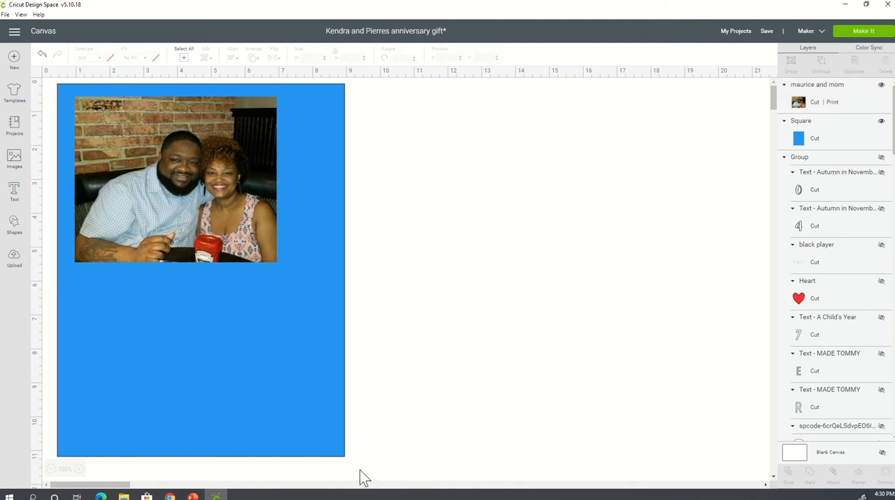
- Select the photo together with the blue rectangle and centre them horizontally on each other
{"action": "left_click_drag", "start_coordinate": [376, 470], "coordinate": [48, 76]}
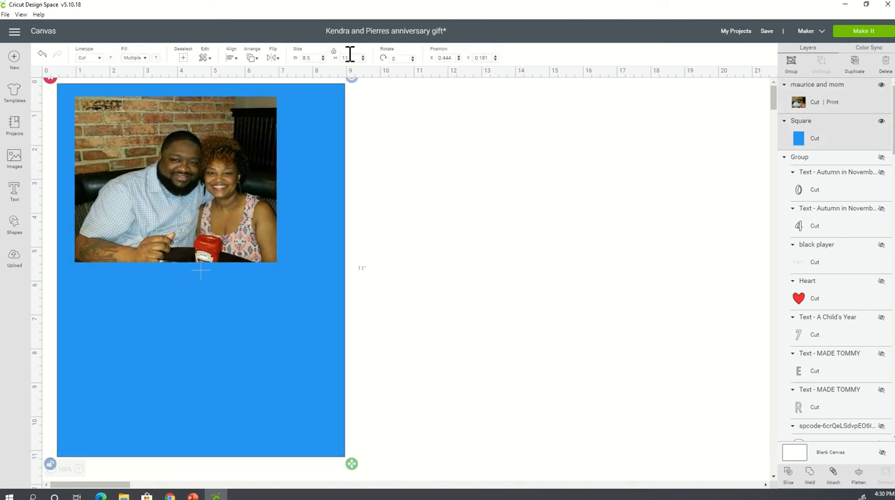
{"action": "left_click", "coordinate": [233, 59]}
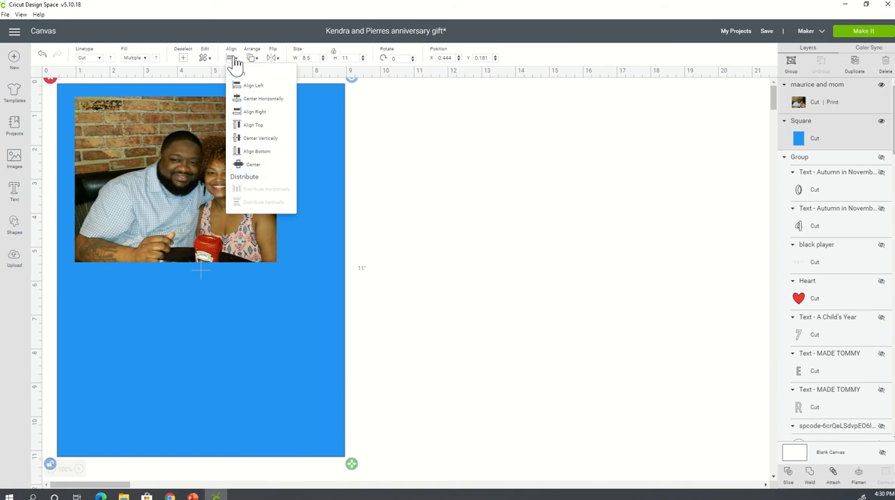
{"action": "left_click", "coordinate": [277, 105]}
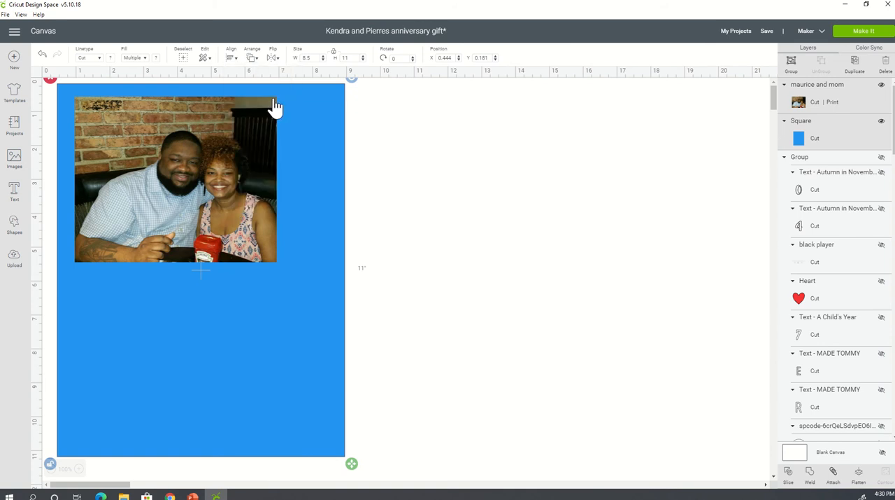
{"action": "left_click", "coordinate": [395, 235]}
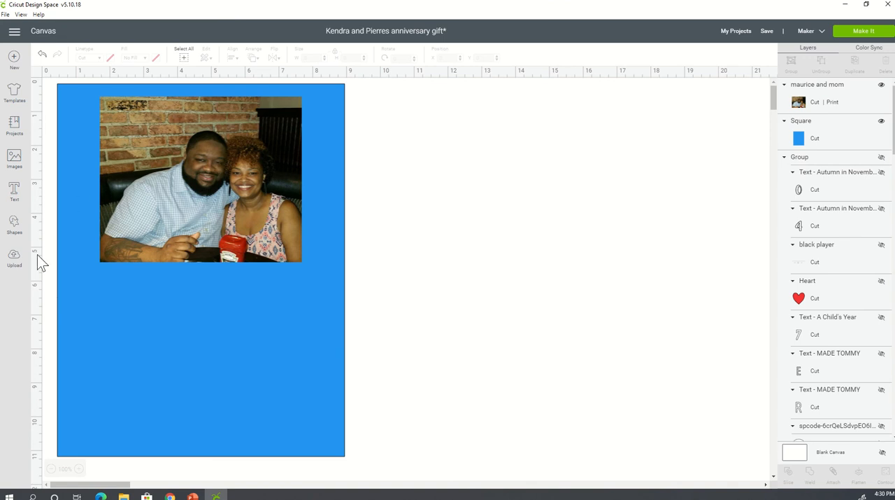
- Add the text "7/10/19" on the lower part of the blue rectangle and set its font to About Love
{"action": "left_click", "coordinate": [15, 193]}
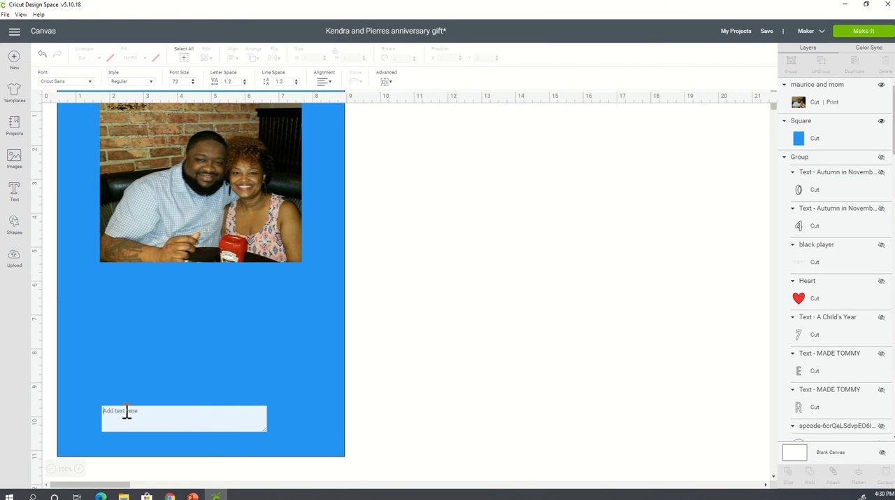
{"action": "type", "text": "7/1"}
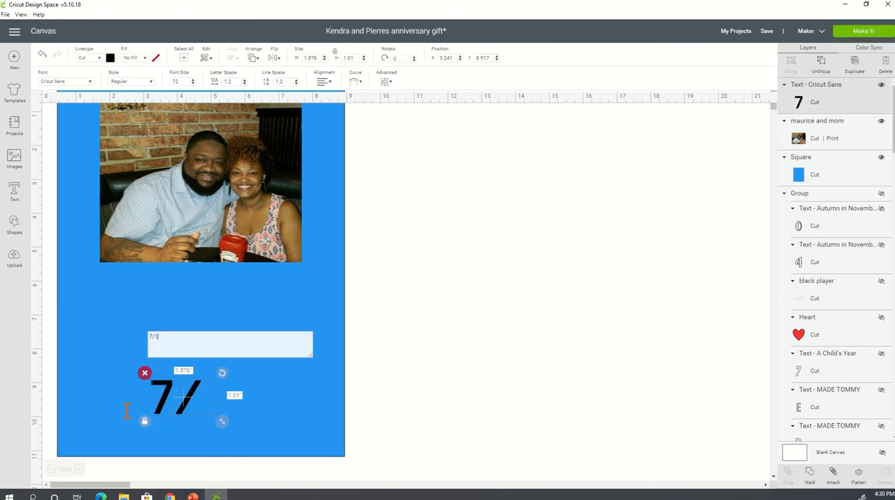
{"action": "type", "text": "0/19"}
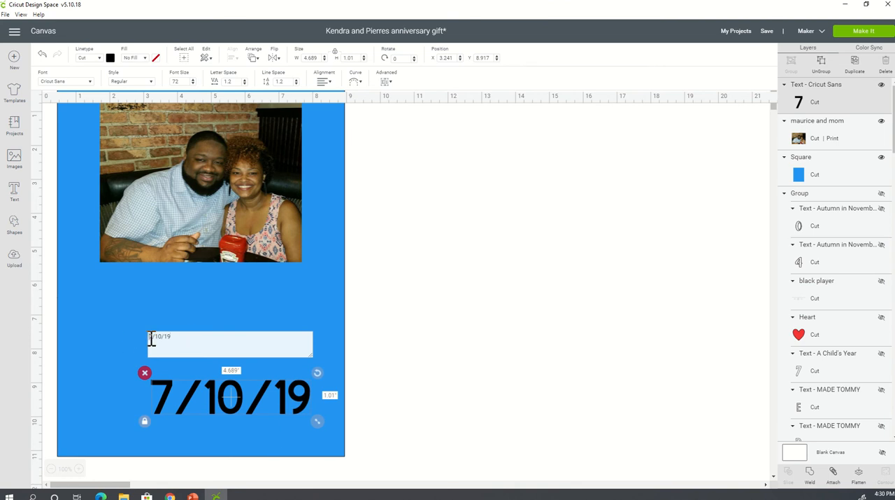
{"action": "left_click_drag", "start_coordinate": [149, 337], "coordinate": [172, 336]}
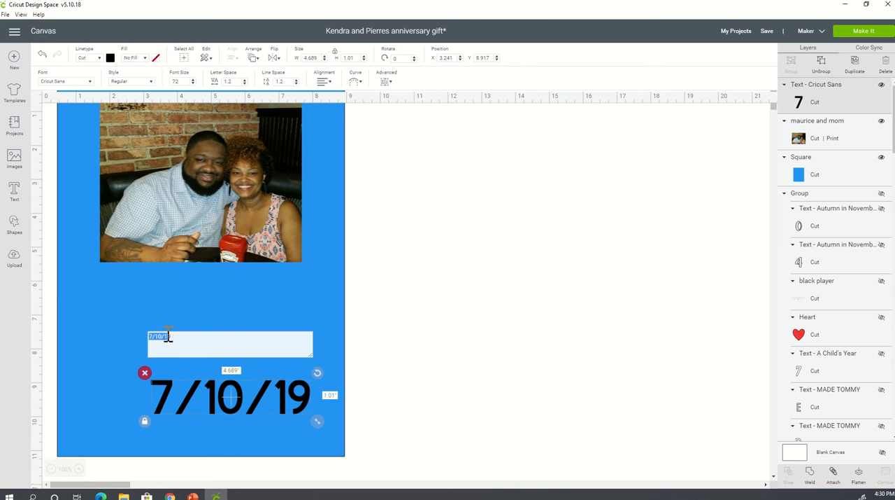
{"action": "left_click", "coordinate": [90, 83]}
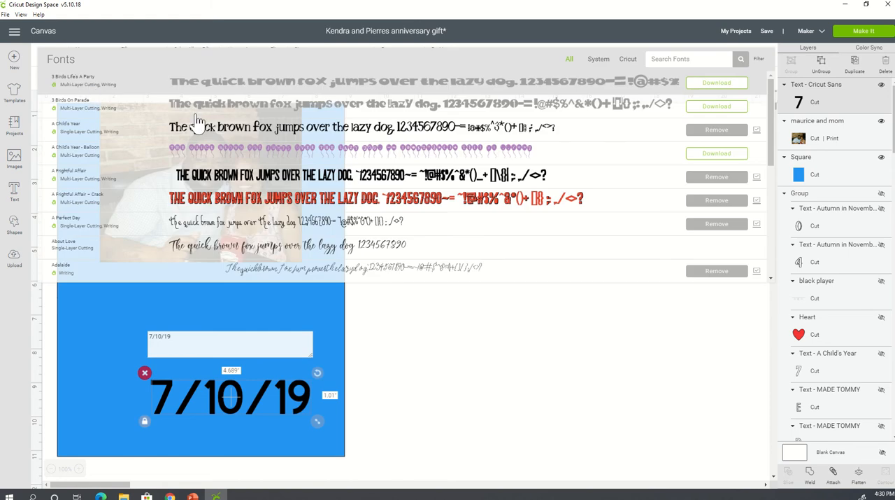
{"action": "left_click", "coordinate": [250, 248]}
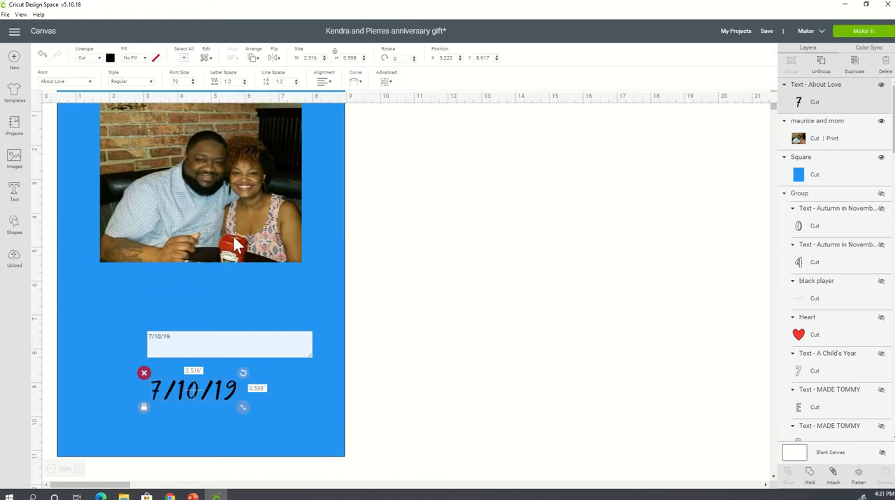
{"action": "left_click", "coordinate": [229, 392]}
{"action": "left_click_drag", "start_coordinate": [225, 394], "coordinate": [229, 376]}
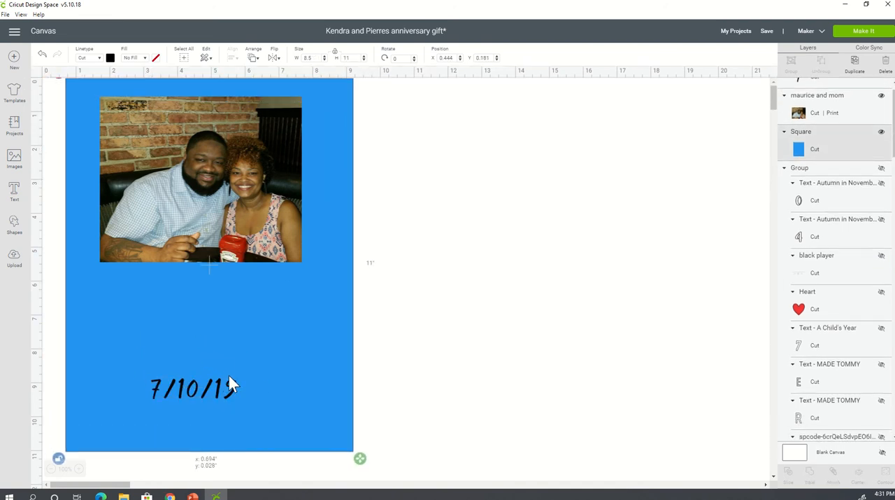
{"action": "left_click", "coordinate": [44, 55]}
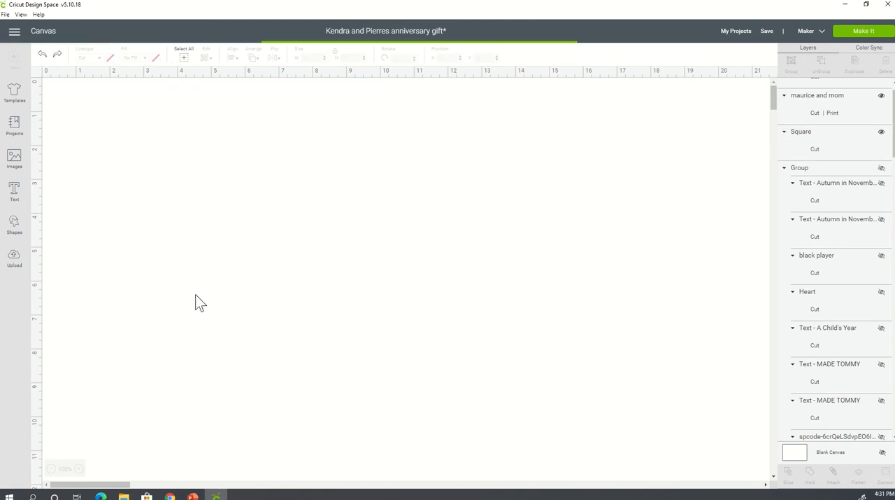
- Move the date text directly under the photo's lower-left corner, at about X 1.63, Y 5.64, and deselect it
{"action": "left_click", "coordinate": [201, 388]}
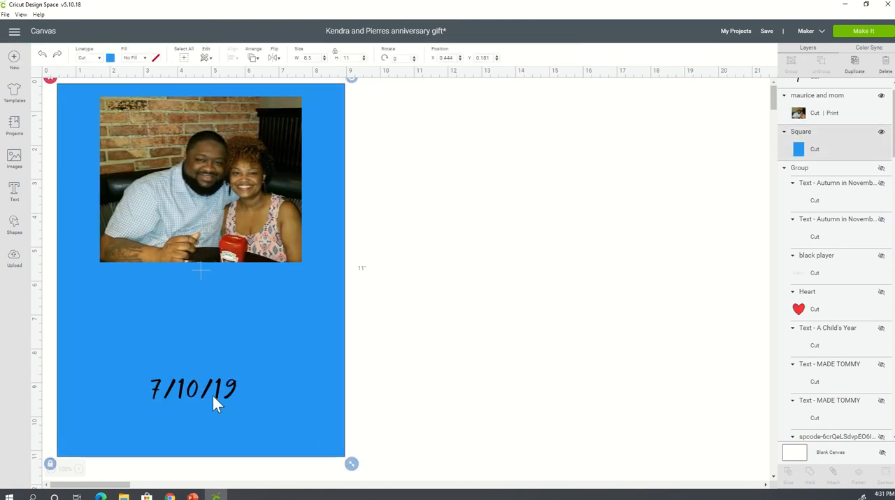
{"action": "left_click", "coordinate": [202, 392]}
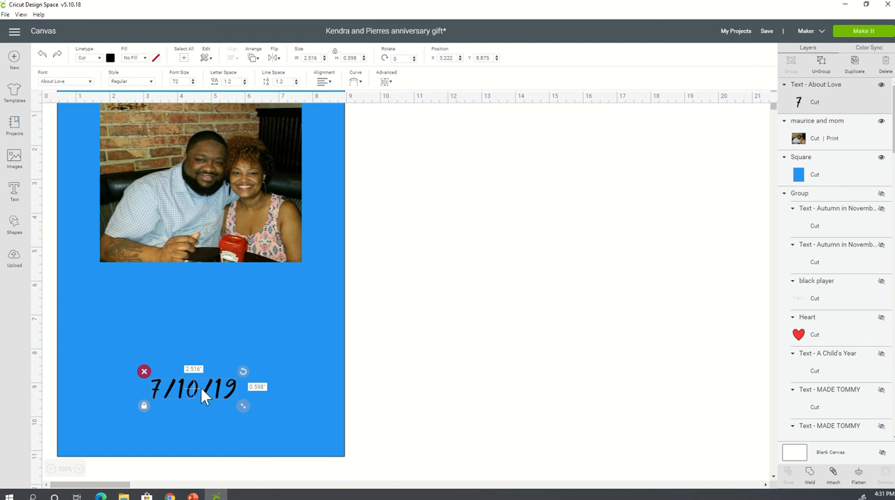
{"action": "left_click", "coordinate": [200, 392]}
{"action": "left_click", "coordinate": [183, 393]}
{"action": "left_click_drag", "start_coordinate": [182, 386], "coordinate": [129, 278]}
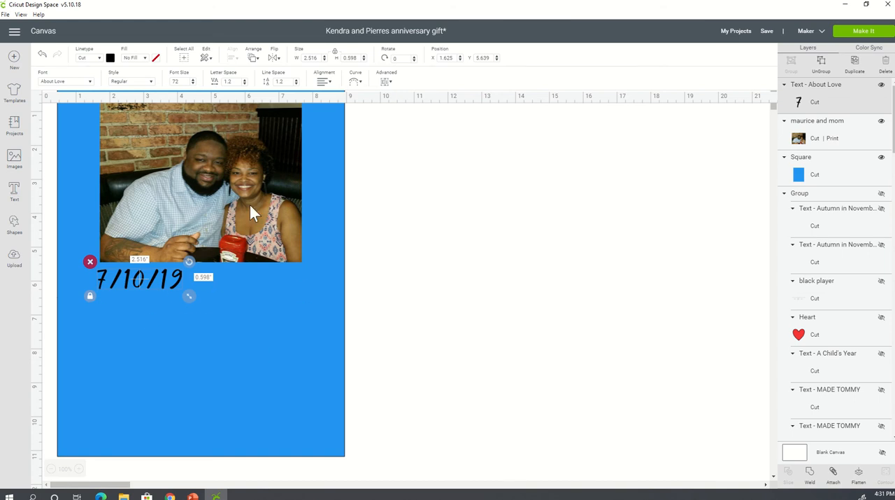
{"action": "left_click", "coordinate": [476, 258]}
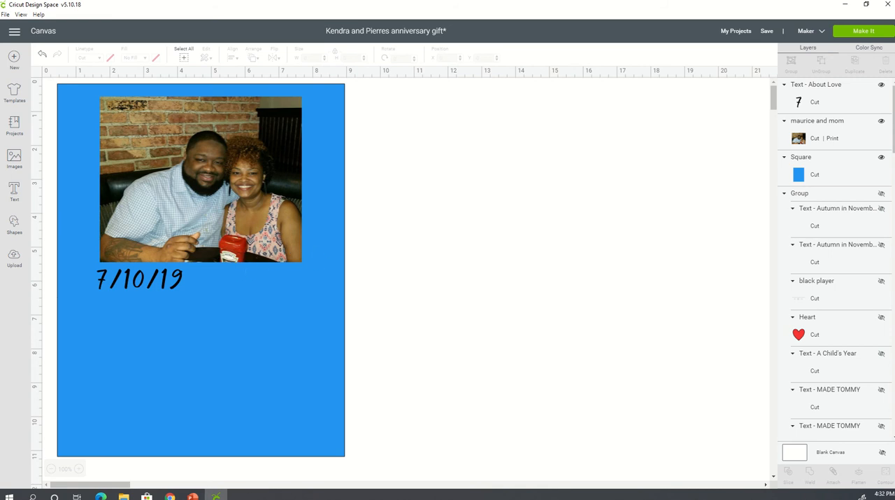
- Switch to the Spotify web player in the browser and open its song search
{"action": "mouse_move", "coordinate": [170, 497]}
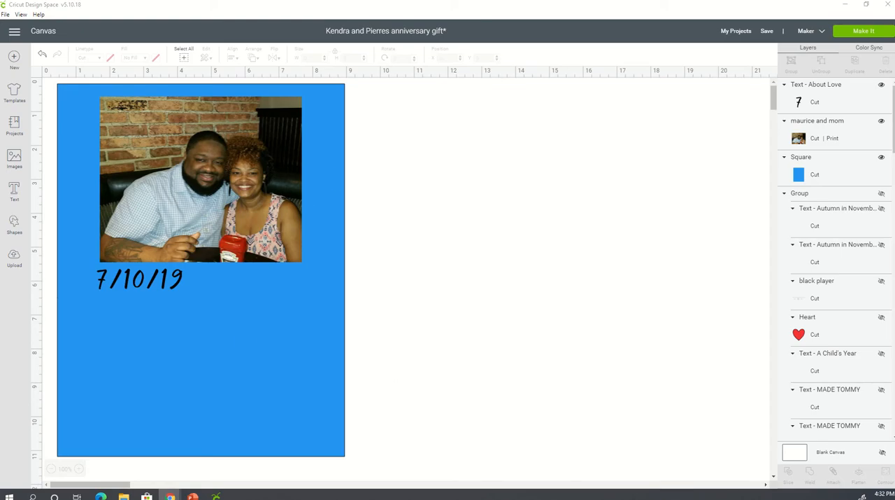
{"action": "left_click_drag", "start_coordinate": [140, 389], "coordinate": [235, 260]}
{"action": "double_click", "coordinate": [235, 260]}
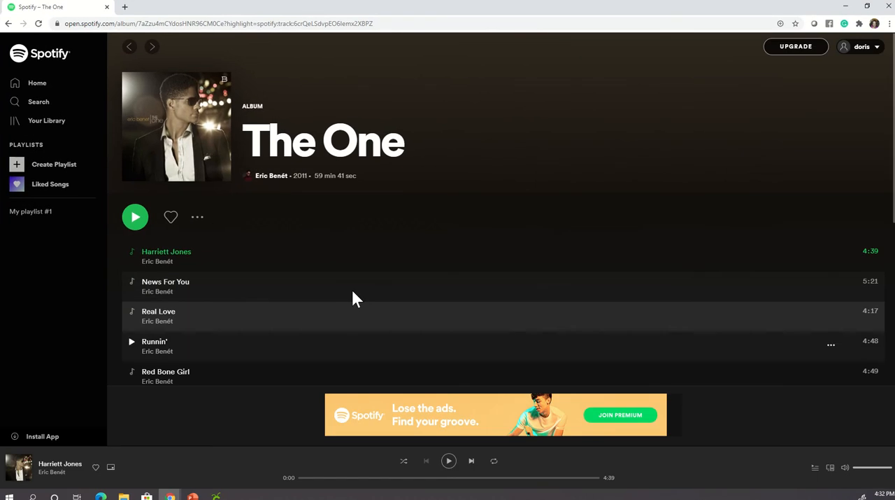
{"action": "left_click", "coordinate": [30, 103]}
{"action": "left_click", "coordinate": [246, 46]}
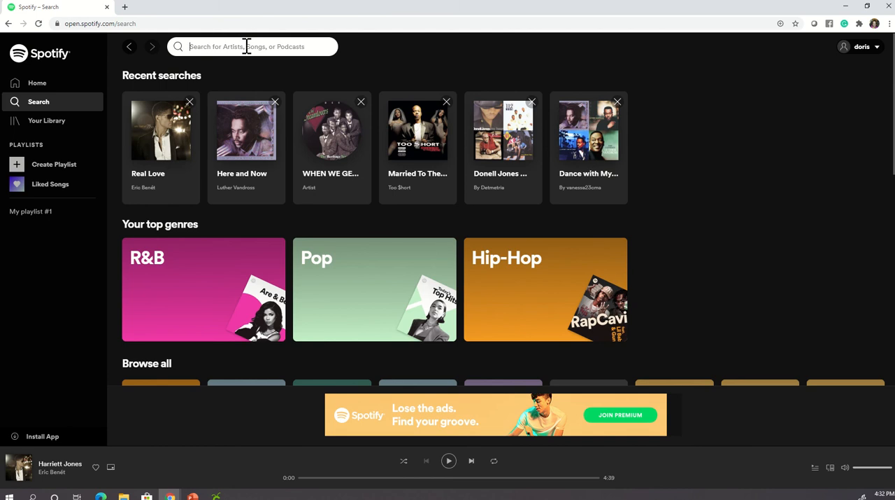
- Search Spotify for "momma i love you" and open LuhTaeTae's single Momma I Love You to play it
{"action": "type", "text": "momma"}
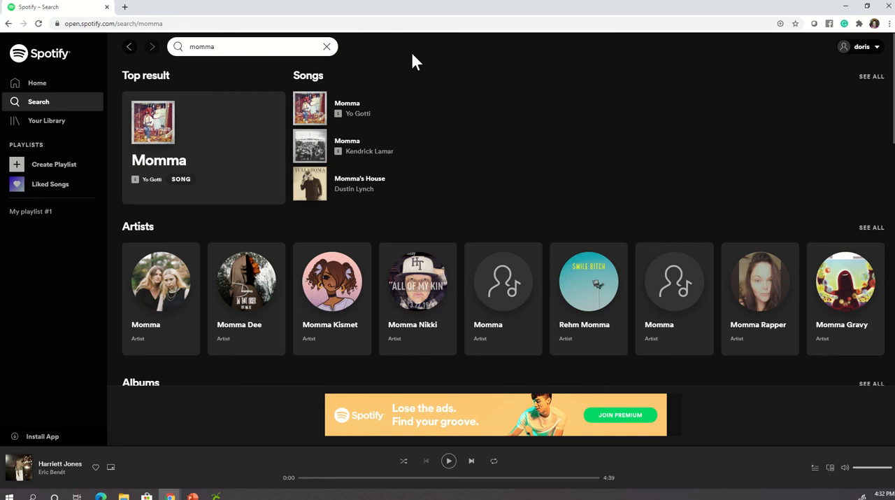
{"action": "type", "text": "I love you"}
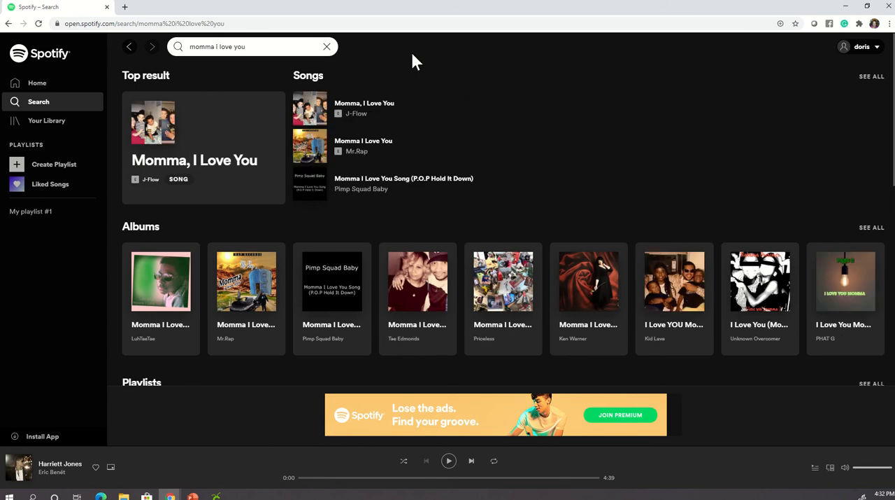
{"action": "left_click", "coordinate": [160, 291]}
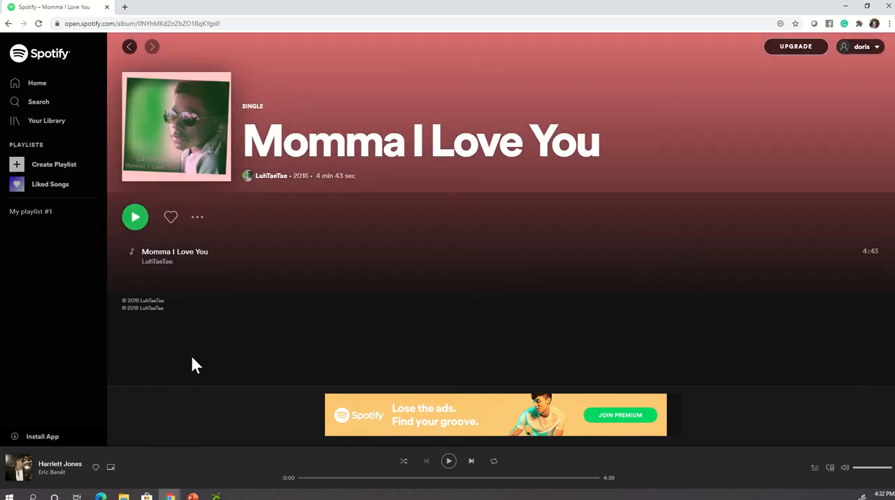
{"action": "left_click", "coordinate": [134, 220]}
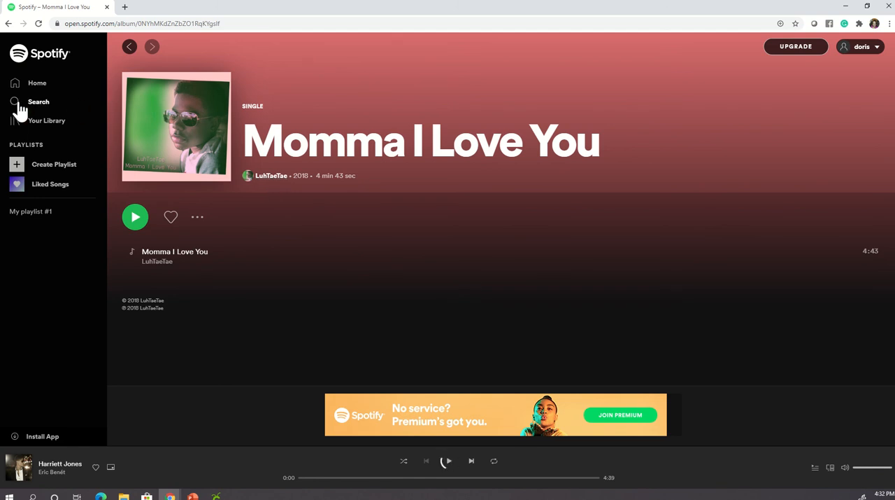
- Search Spotify for "momm" and open the top result, the song Momma by Kendrick Lamar
{"action": "left_click", "coordinate": [39, 103]}
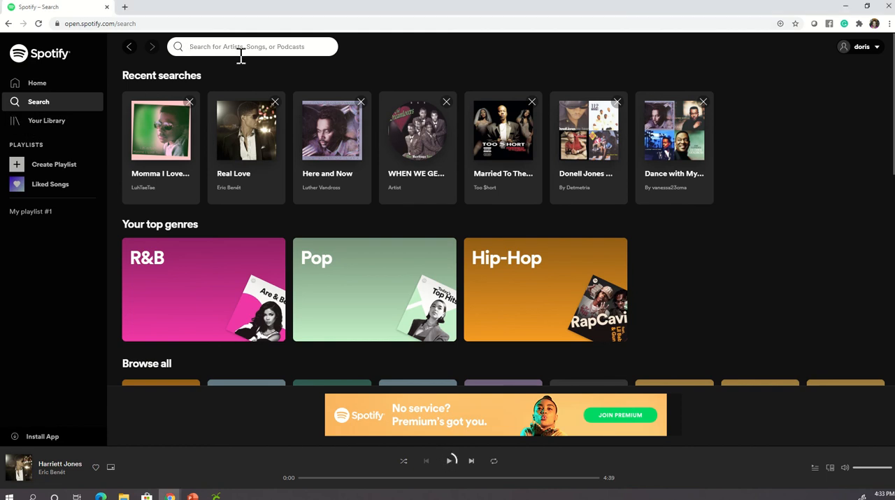
{"action": "type", "text": "mo"}
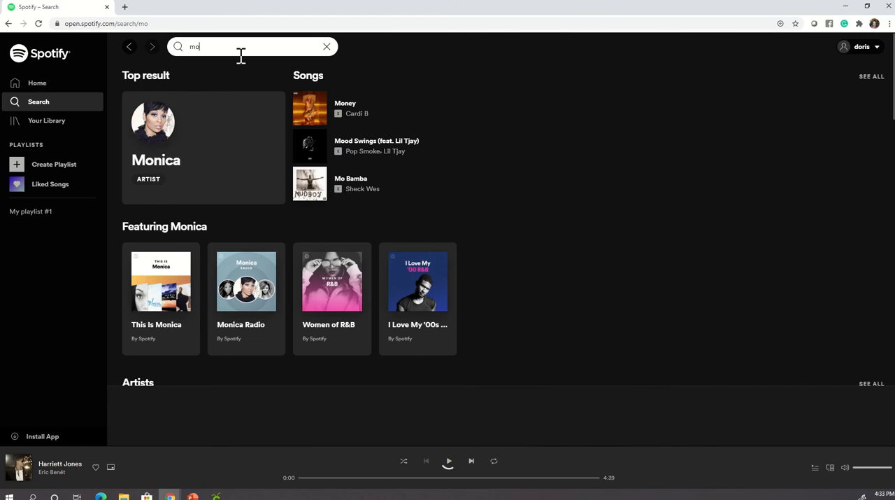
{"action": "type", "text": "mm"}
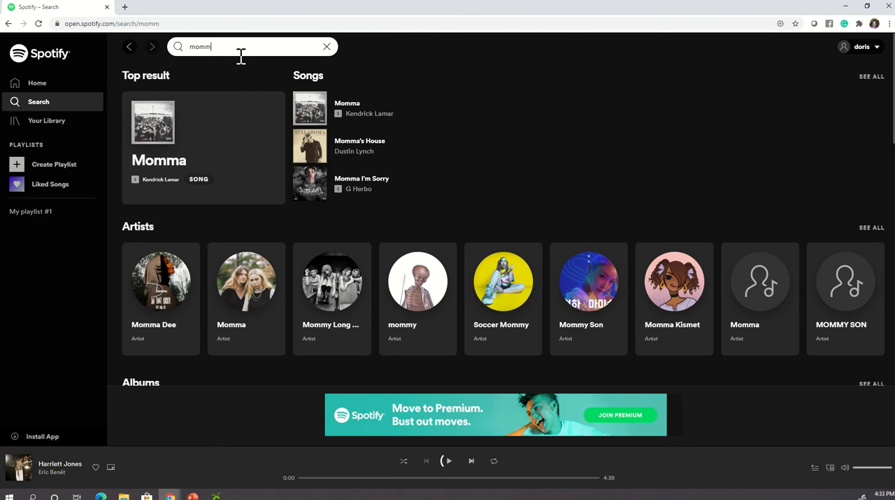
{"action": "left_click", "coordinate": [170, 151]}
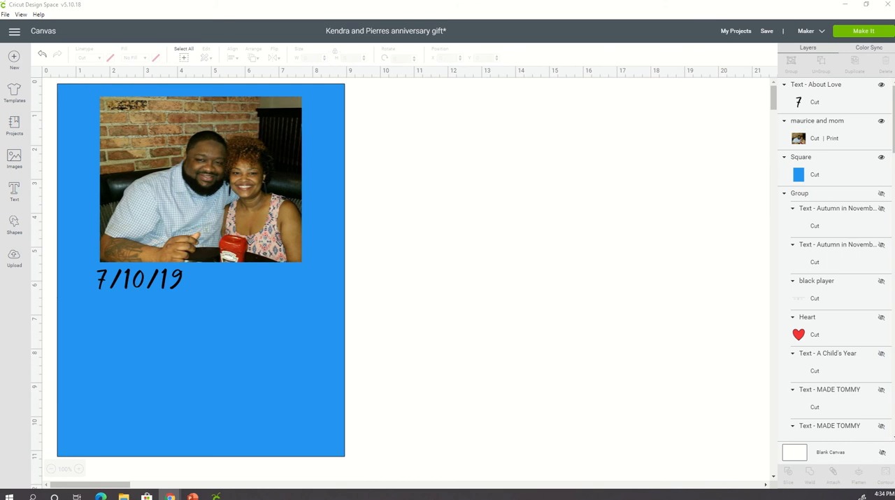
- Return to Spotify, reopen the recently searched single Momma I Love You by LuhTaeTae and copy its song link
{"action": "mouse_move", "coordinate": [839, 490]}
{"action": "left_mouse_down"}
{"action": "mouse_move", "coordinate": [887, 441]}
{"action": "mouse_move", "coordinate": [894, 367]}
{"action": "mouse_move", "coordinate": [826, 366]}
{"action": "mouse_move", "coordinate": [894, 459]}
{"action": "mouse_move", "coordinate": [845, 471]}
{"action": "mouse_move", "coordinate": [838, 390]}
{"action": "mouse_move", "coordinate": [894, 496]}
{"action": "mouse_move", "coordinate": [723, 462]}
{"action": "mouse_move", "coordinate": [759, 294]}
{"action": "mouse_move", "coordinate": [894, 490]}
{"action": "left_mouse_up"}
{"action": "left_click_drag", "start_coordinate": [894, 490], "coordinate": [441, 300]}
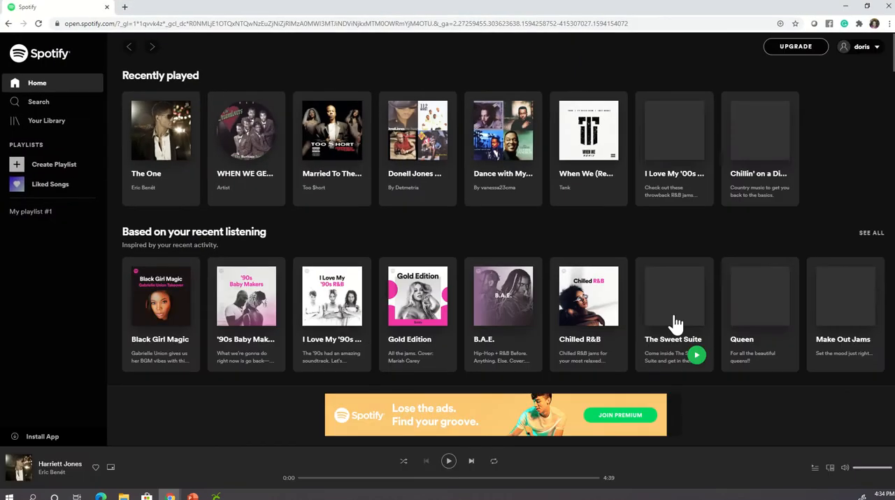
{"action": "left_click", "coordinate": [39, 109]}
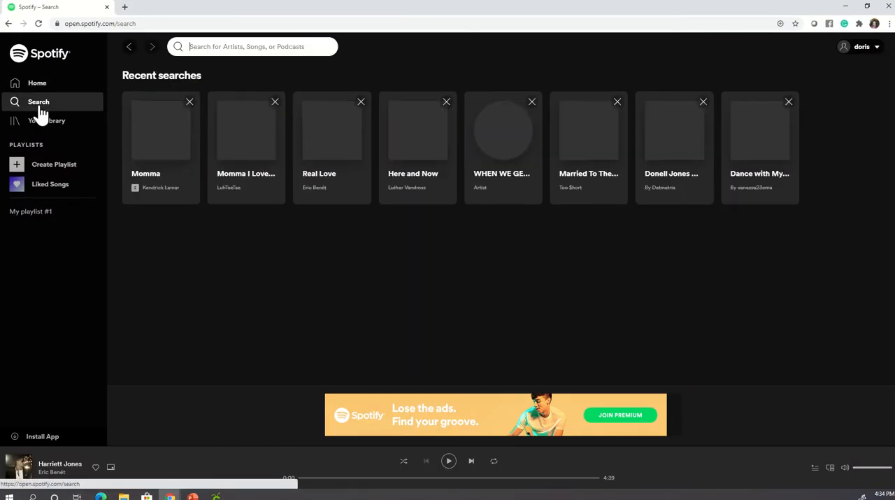
{"action": "left_click", "coordinate": [248, 183]}
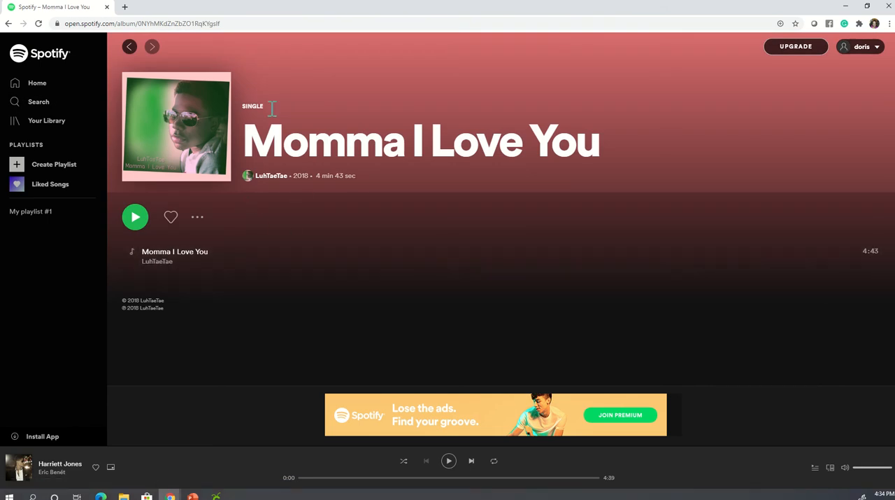
{"action": "right_click", "coordinate": [260, 261]}
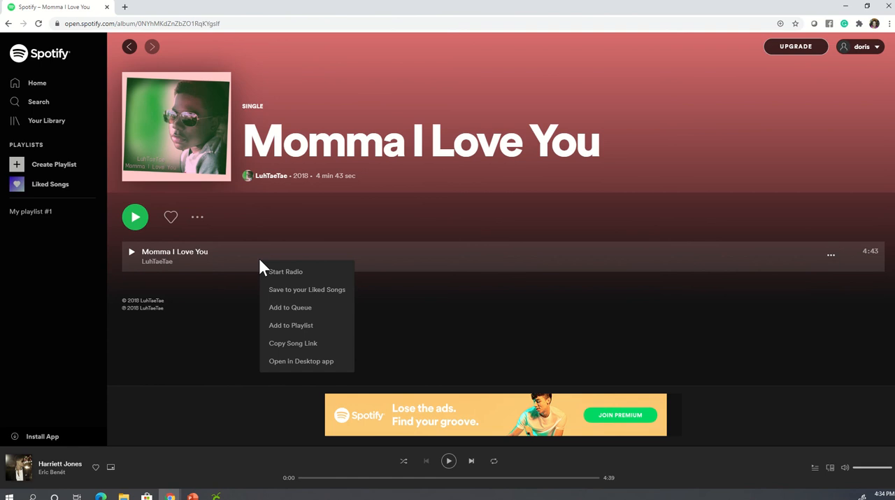
{"action": "left_click", "coordinate": [319, 347]}
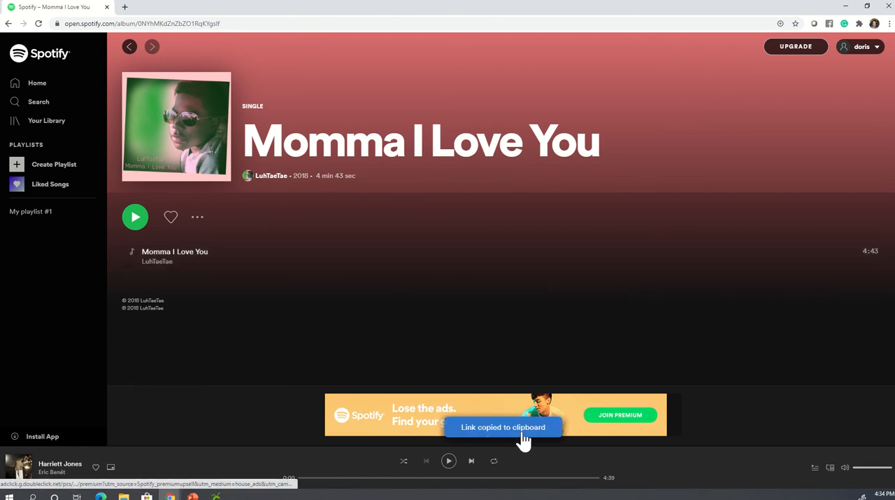
- Open a new browser tab and search Google for "spotify codes"
{"action": "left_click", "coordinate": [125, 7]}
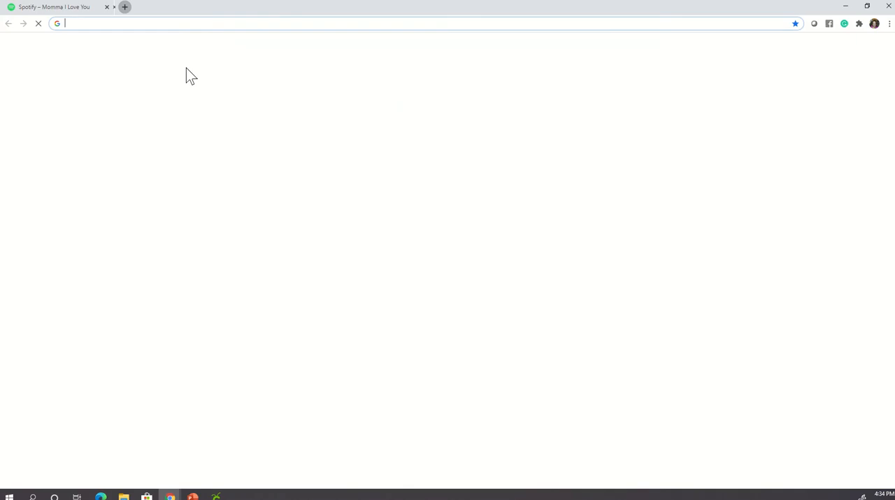
{"action": "left_click", "coordinate": [157, 25]}
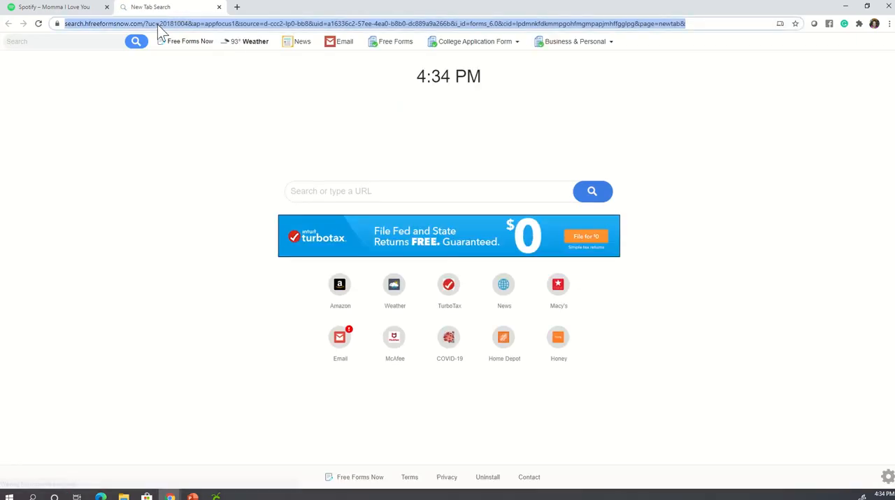
{"action": "type", "text": "spotify"}
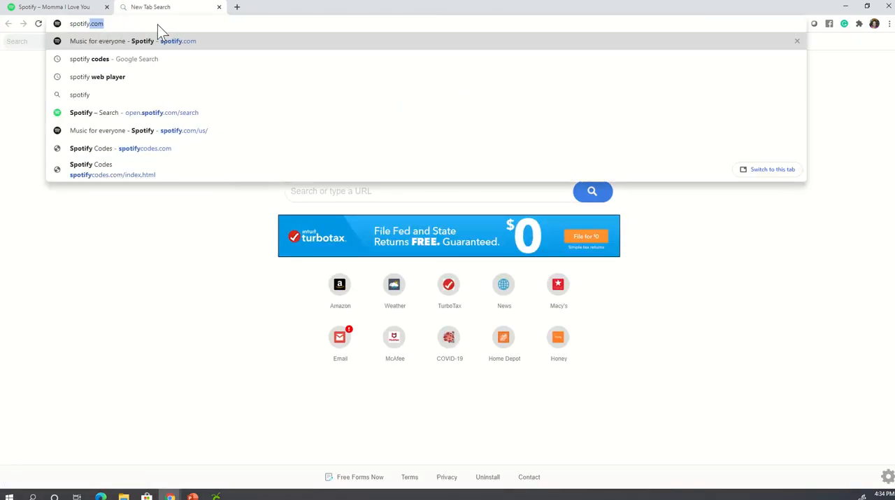
{"action": "left_click", "coordinate": [153, 65]}
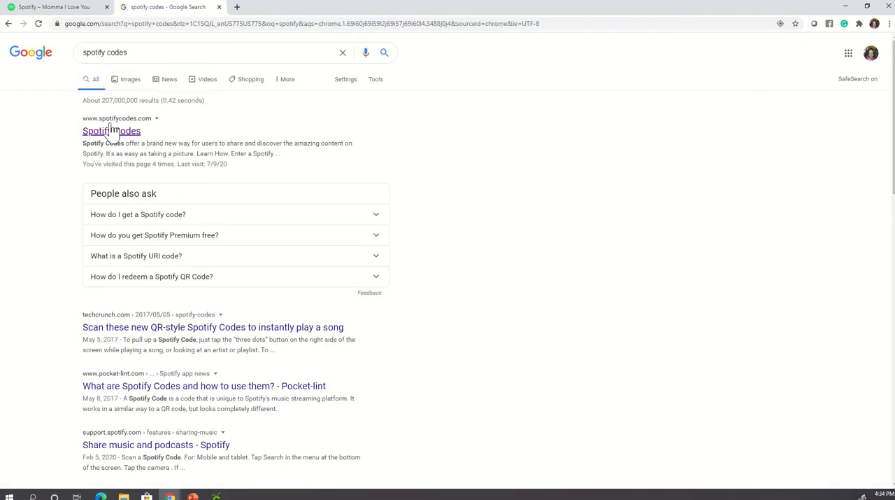
- Open the Spotify Codes site and generate a code from the copied song link in place of the default URI
{"action": "left_click", "coordinate": [115, 130]}
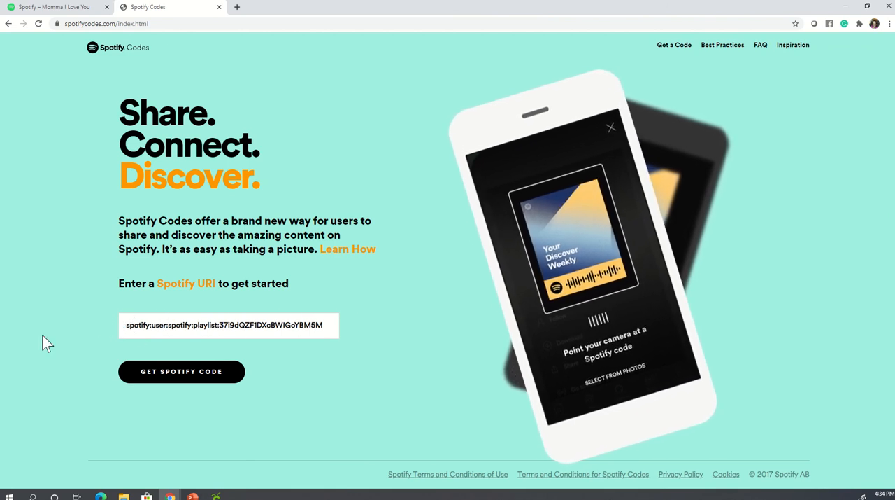
{"action": "triple_click", "coordinate": [128, 327]}
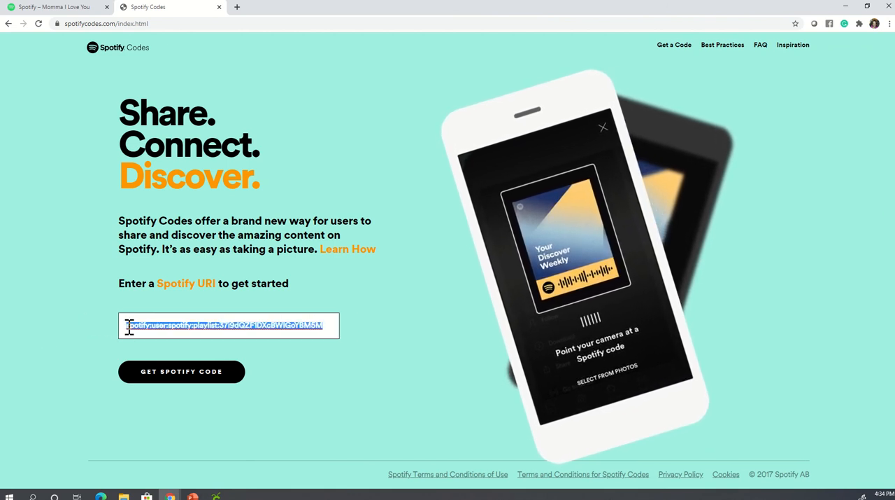
{"action": "left_click", "coordinate": [129, 332]}
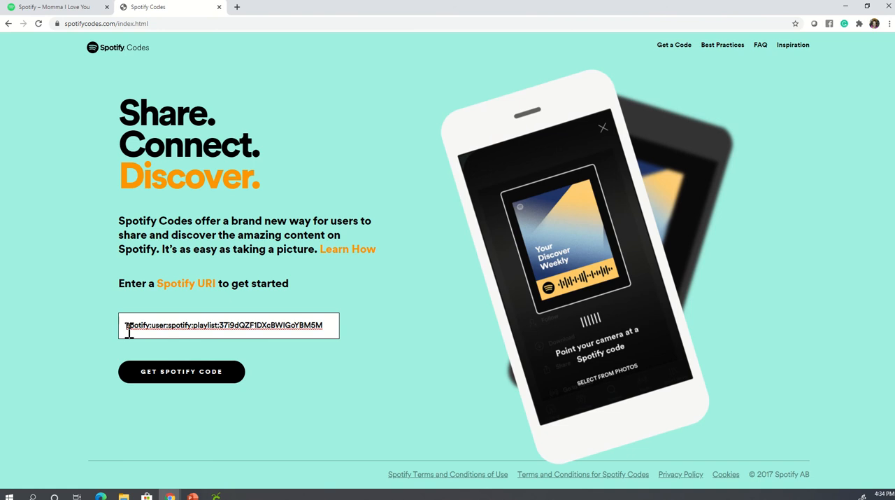
{"action": "key", "text": "ctrl+v"}
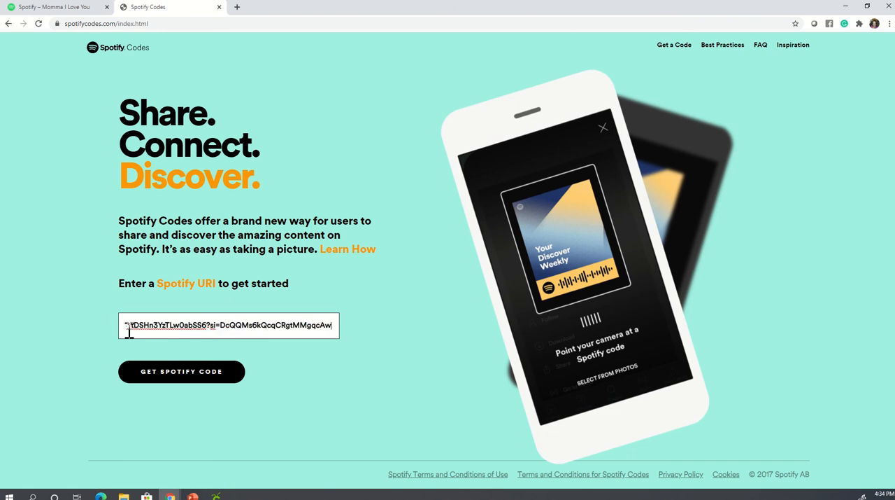
{"action": "left_click", "coordinate": [152, 378]}
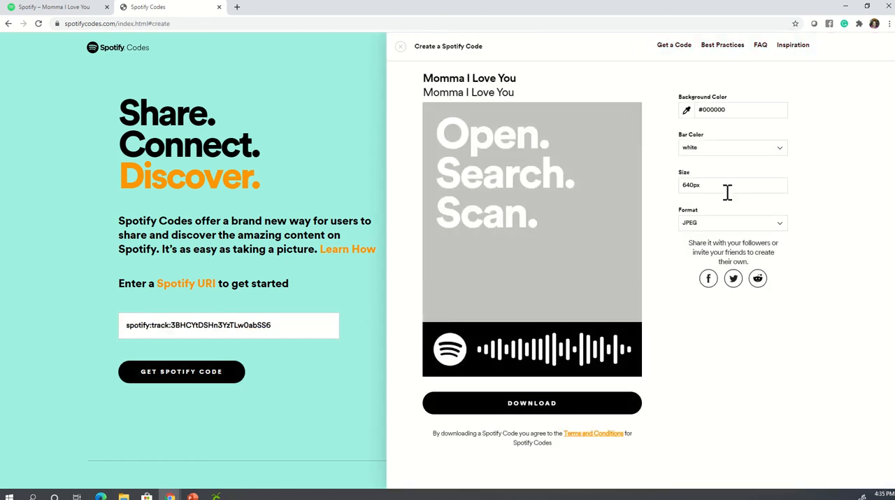
- Set the Spotify code's format to SVG and download it
{"action": "left_click", "coordinate": [780, 227]}
{"action": "left_click", "coordinate": [710, 240]}
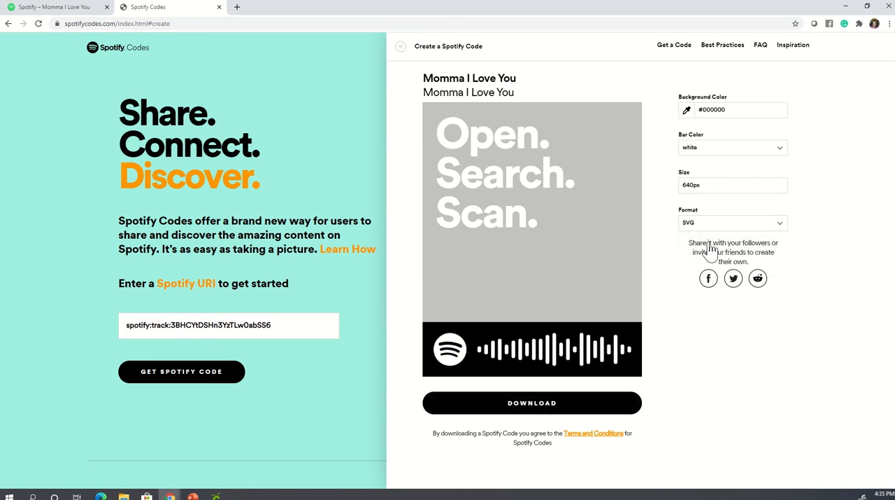
{"action": "left_click", "coordinate": [526, 408]}
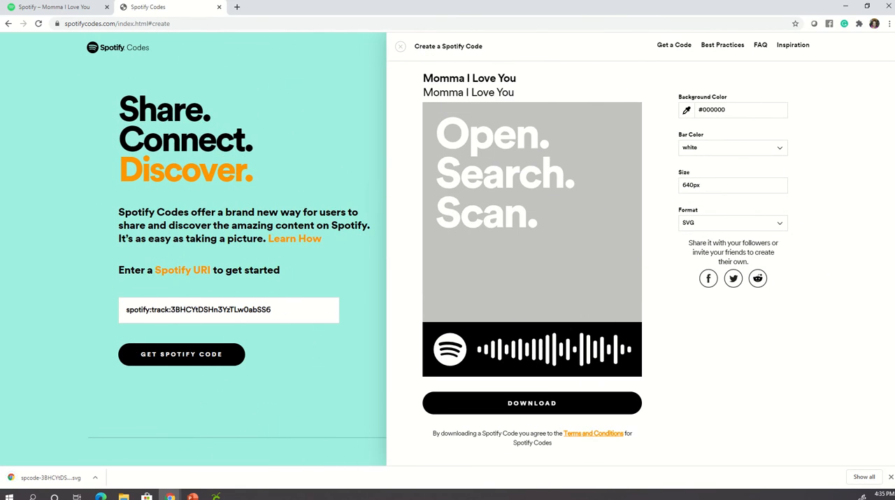
- Open the downloaded code file and save a copy as an SVG file in the desktop folder spotiffy codes
{"action": "left_click", "coordinate": [28, 482]}
{"action": "right_click", "coordinate": [215, 54]}
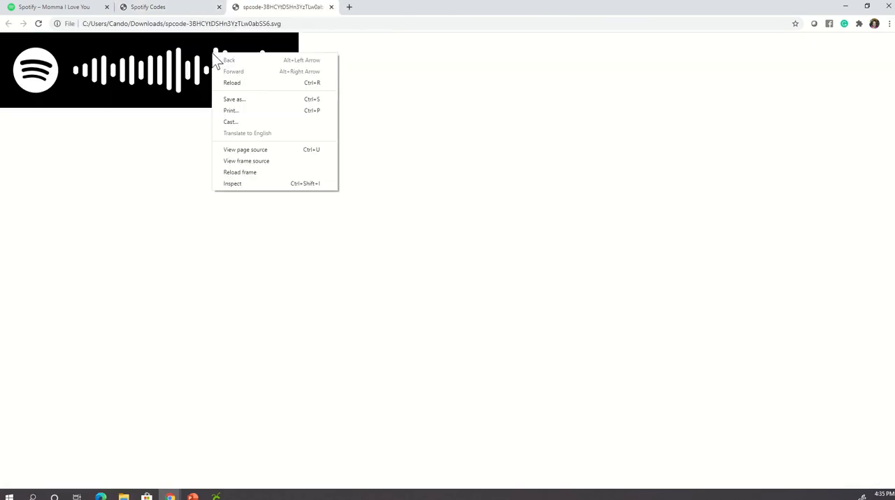
{"action": "left_click", "coordinate": [248, 102]}
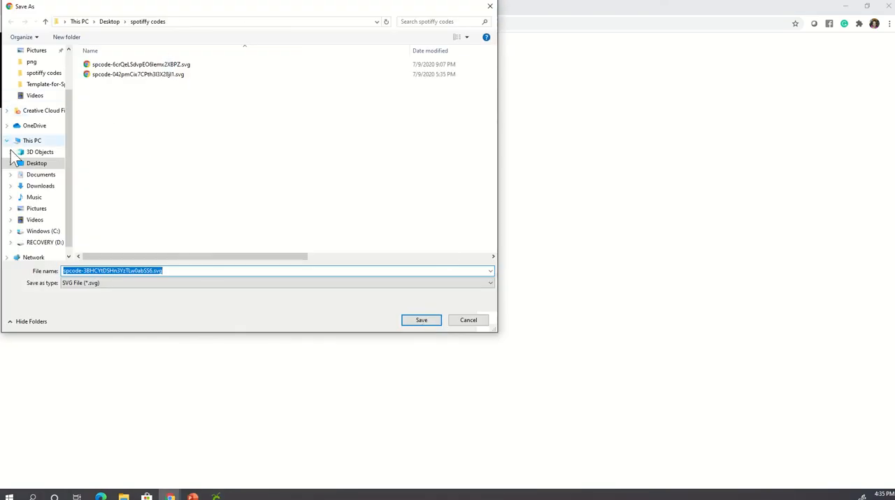
{"action": "left_click", "coordinate": [40, 73]}
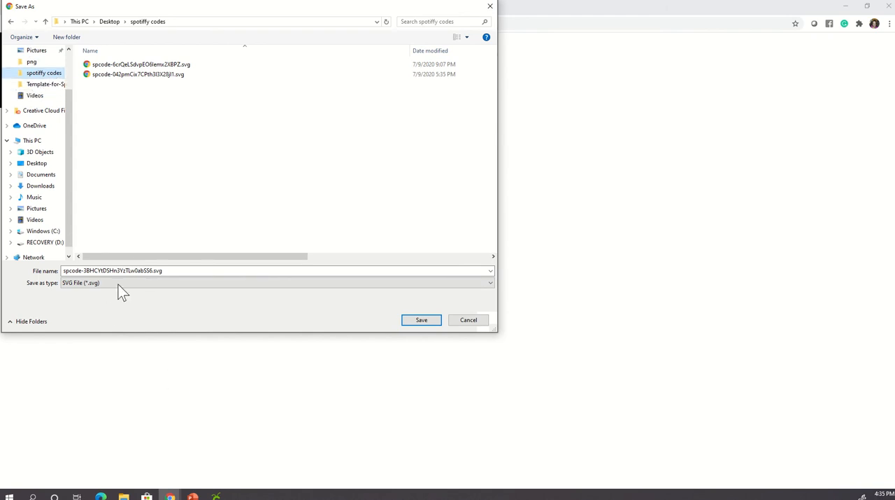
{"action": "left_click", "coordinate": [424, 321]}
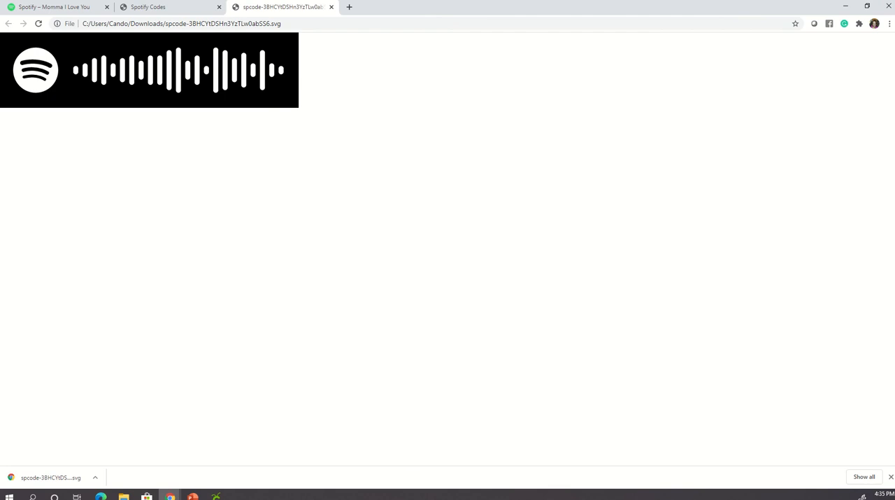
- Switch to Cricut Design Space, upload spcode-3BHCYtDSHn3YzTLw0abSS6.svg from the spotiffy codes folder and insert it on the canvas
{"action": "left_click", "coordinate": [216, 496]}
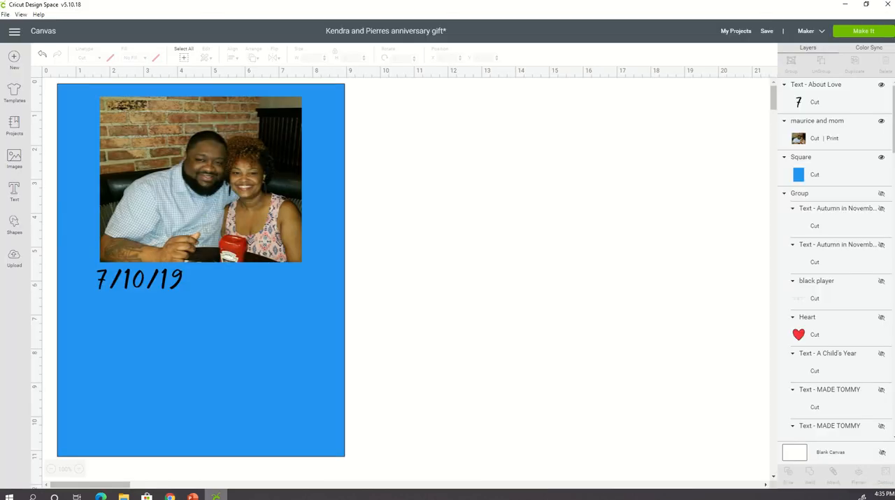
{"action": "left_click", "coordinate": [17, 269]}
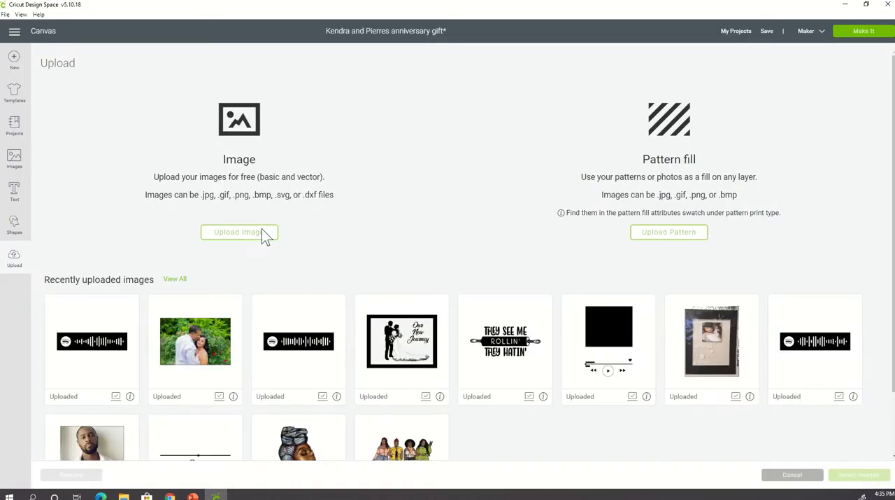
{"action": "left_click", "coordinate": [262, 233]}
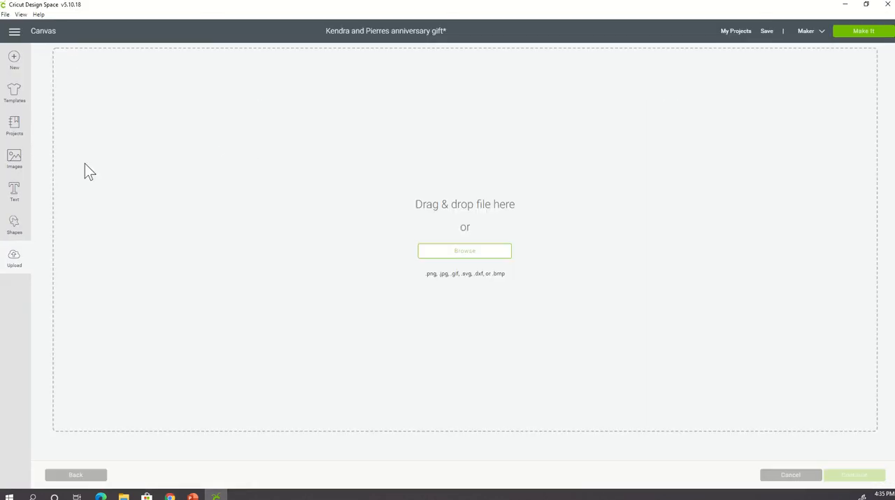
{"action": "left_click", "coordinate": [476, 253]}
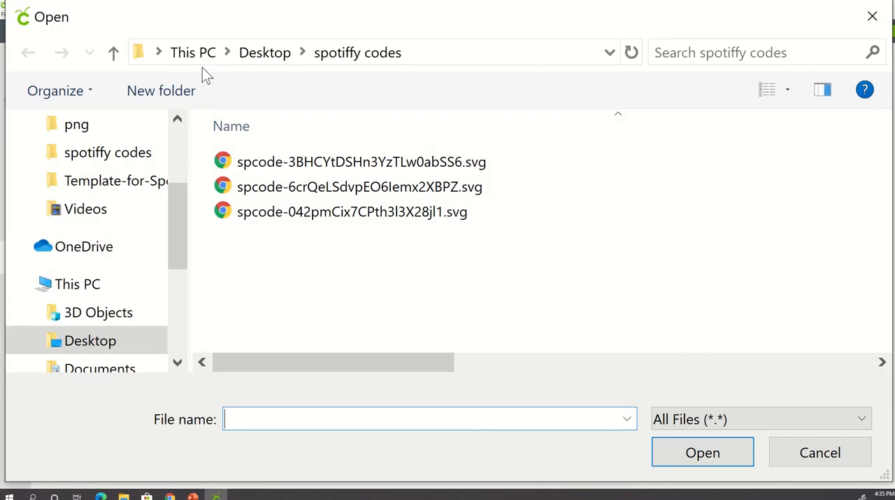
{"action": "left_click", "coordinate": [116, 160]}
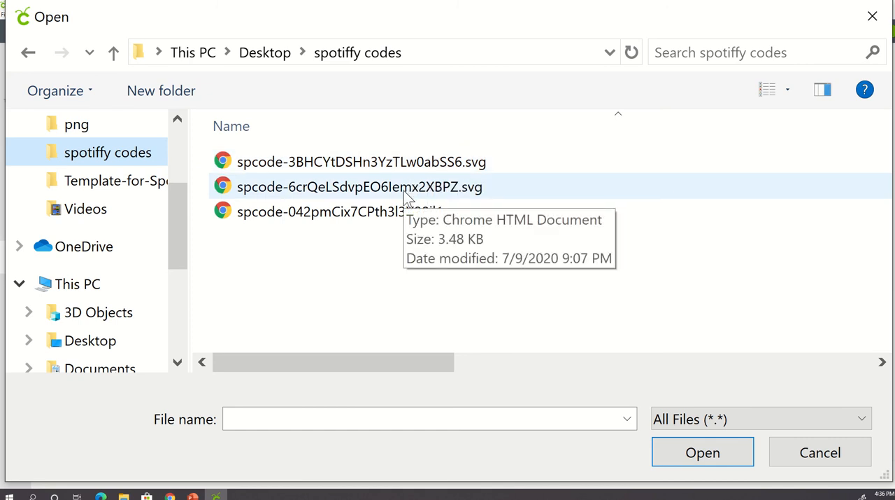
{"action": "left_click", "coordinate": [392, 162]}
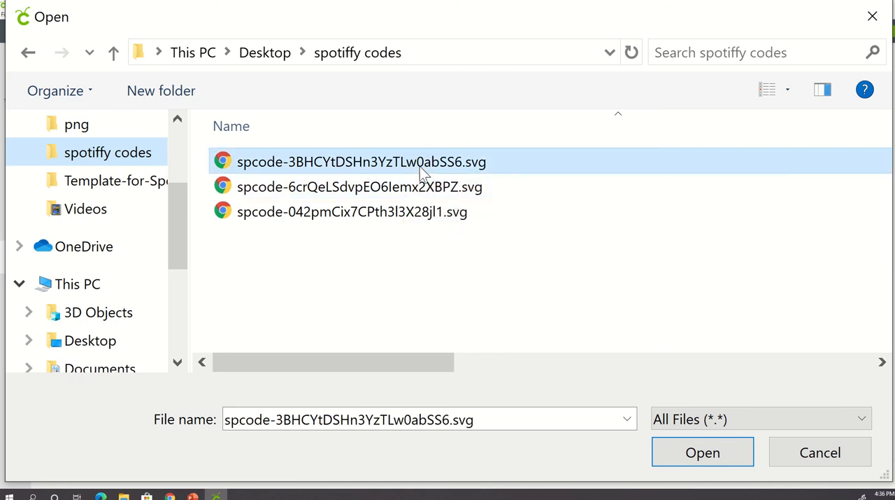
{"action": "left_click", "coordinate": [707, 455]}
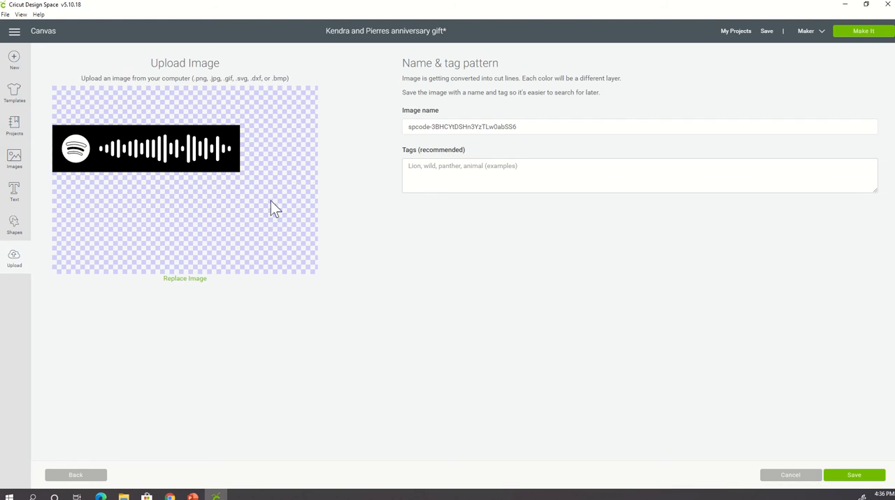
{"action": "left_click", "coordinate": [853, 474]}
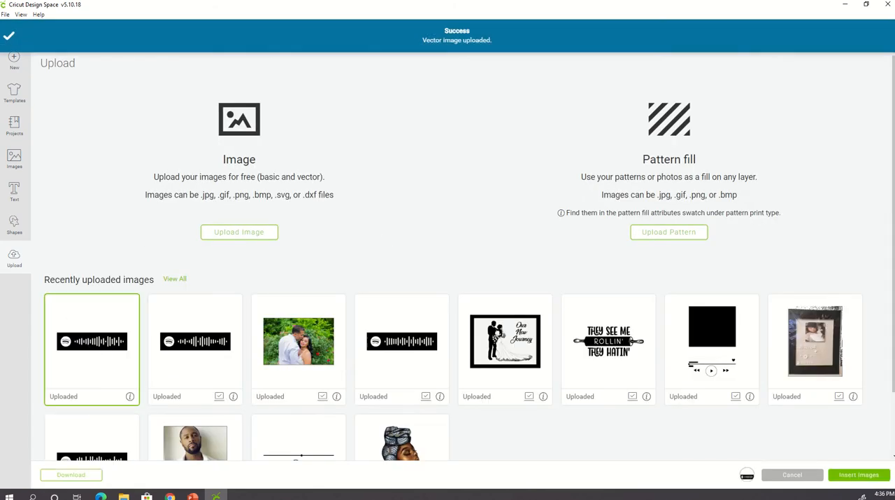
{"action": "left_click", "coordinate": [848, 480]}
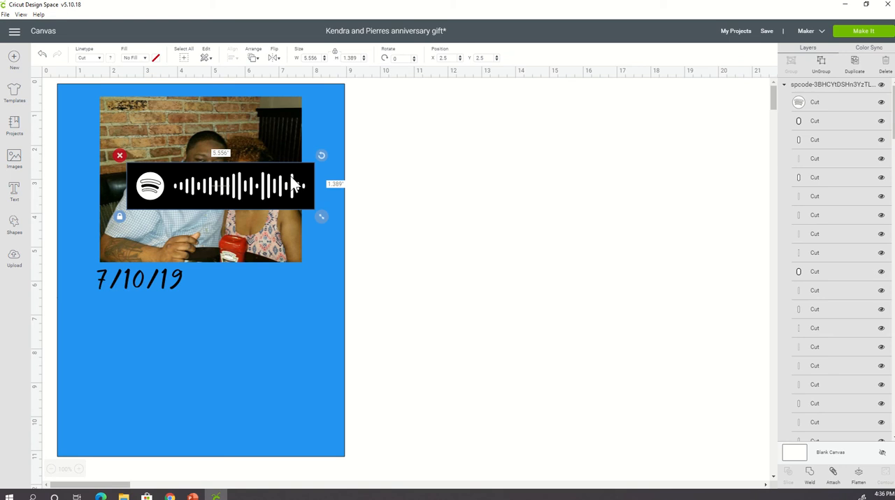
- Shrink the Spotify code to about 3.33 by 0.83 inches and place it over the photo's lower-right corner
{"action": "left_click_drag", "start_coordinate": [301, 176], "coordinate": [299, 319]}
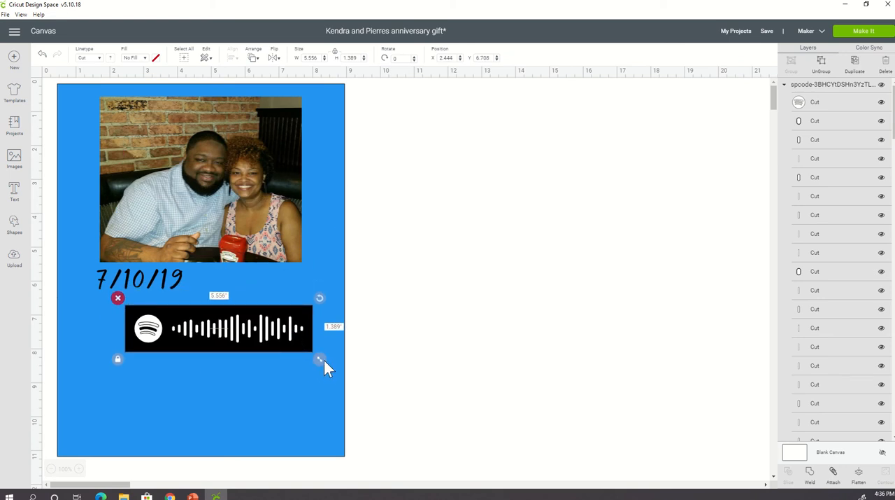
{"action": "left_click_drag", "start_coordinate": [320, 359], "coordinate": [249, 299]}
{"action": "left_click", "coordinate": [376, 241]}
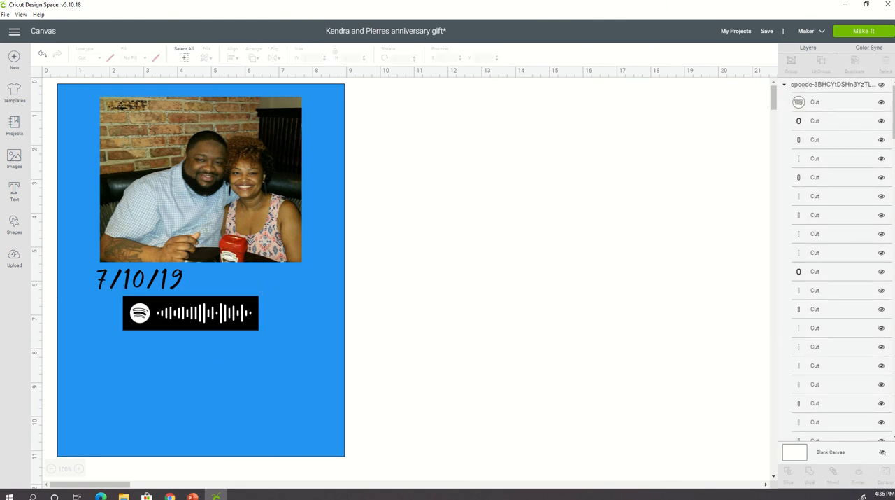
{"action": "left_click_drag", "start_coordinate": [234, 324], "coordinate": [293, 258]}
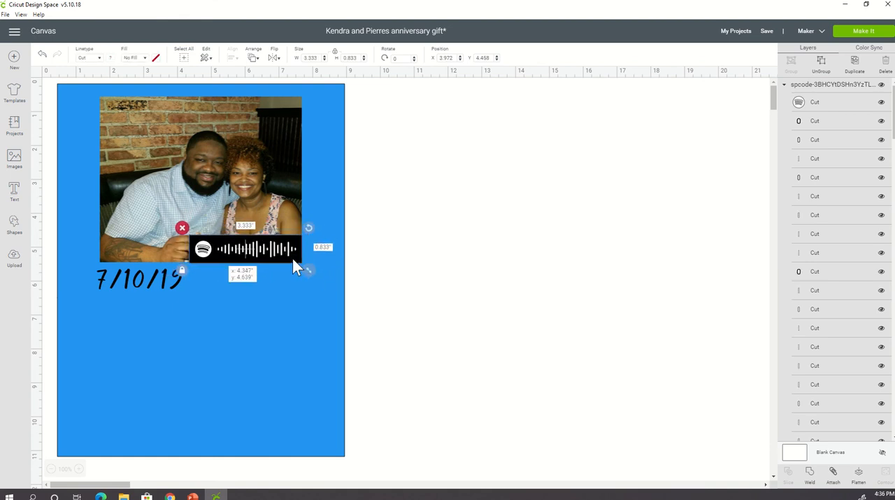
{"action": "left_click", "coordinate": [411, 288]}
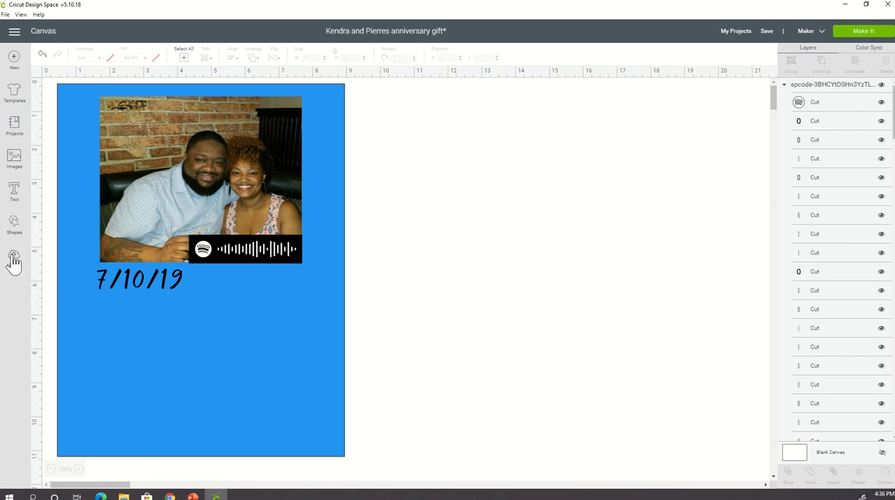
- Add the text "Momma" in the About Love font, shrink it to about 1.57 inches wide and place it under the date
{"action": "left_click", "coordinate": [14, 192]}
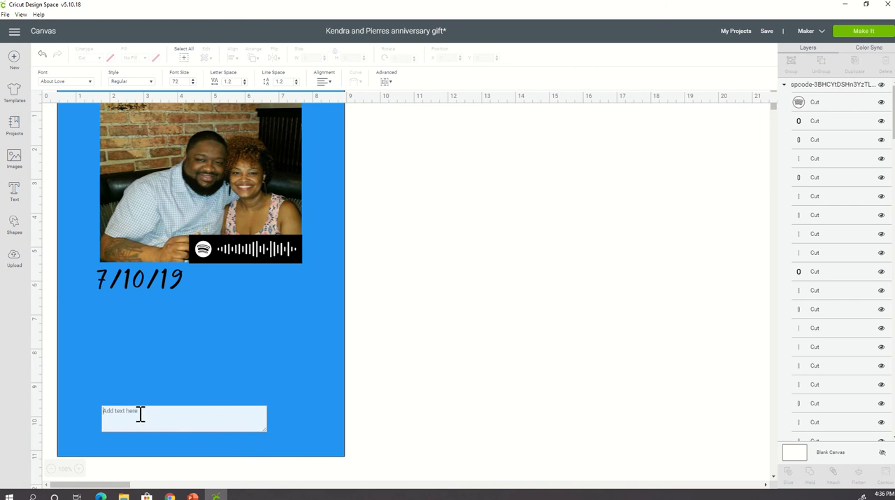
{"action": "type", "text": "Momma"}
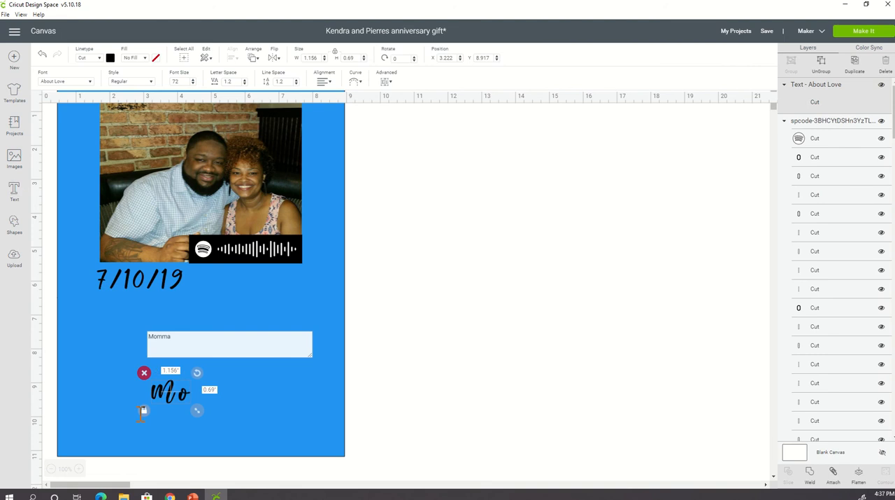
{"action": "left_click", "coordinate": [392, 344]}
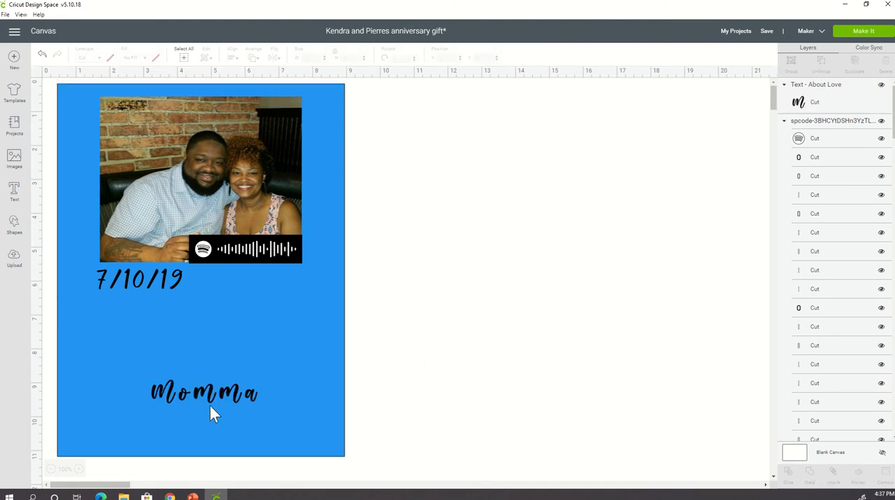
{"action": "left_click", "coordinate": [231, 396]}
{"action": "left_click_drag", "start_coordinate": [233, 395], "coordinate": [156, 313]}
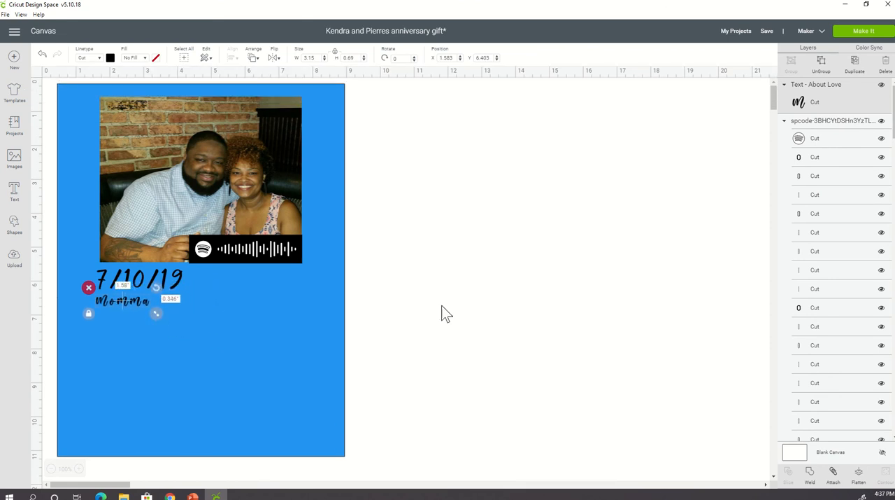
{"action": "left_click", "coordinate": [441, 305]}
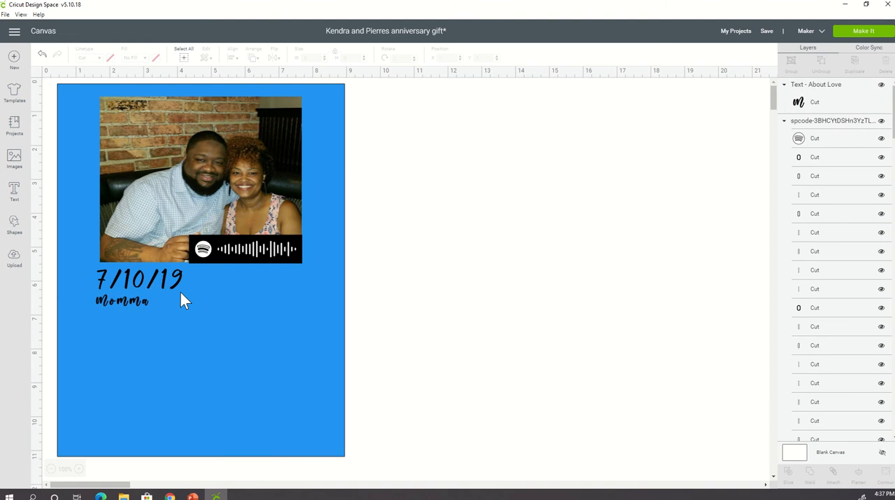
- Duplicate the small "Momma" text below the date
{"action": "left_click", "coordinate": [120, 303]}
{"action": "right_click", "coordinate": [120, 301]}
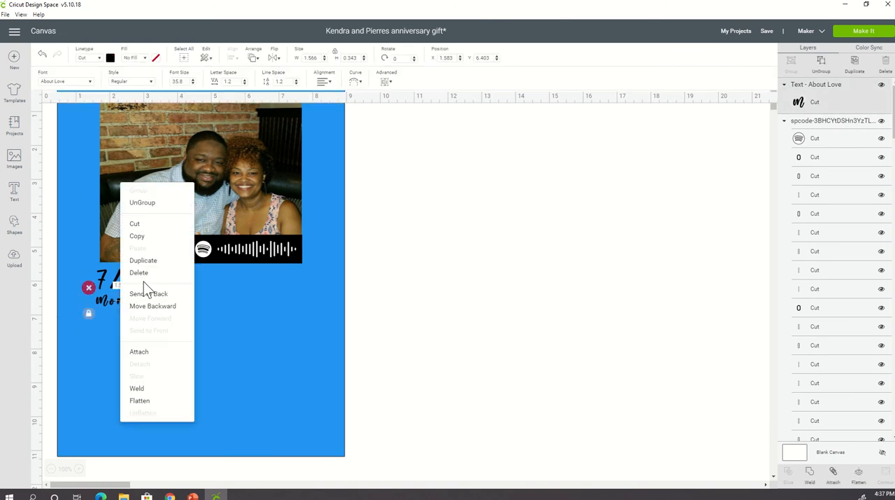
{"action": "left_click", "coordinate": [155, 260]}
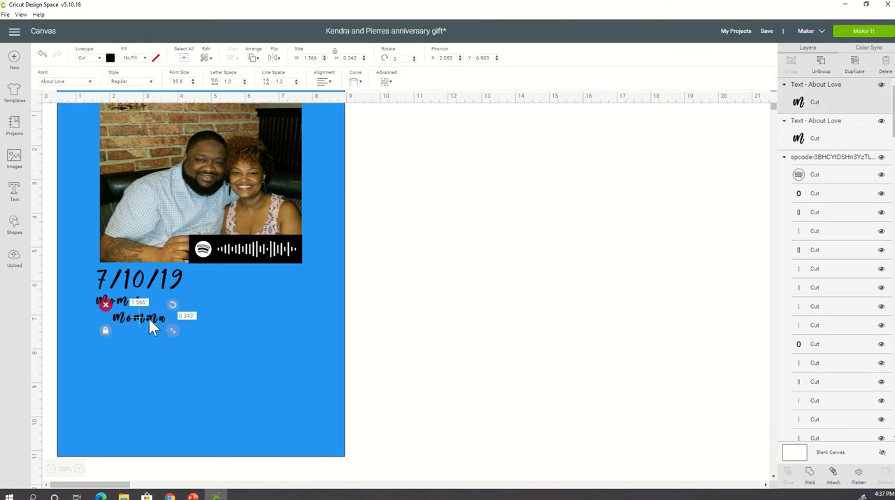
- Change the duplicated "Momma" text beneath the original to read "LahTaeTae"
{"action": "left_click", "coordinate": [159, 319]}
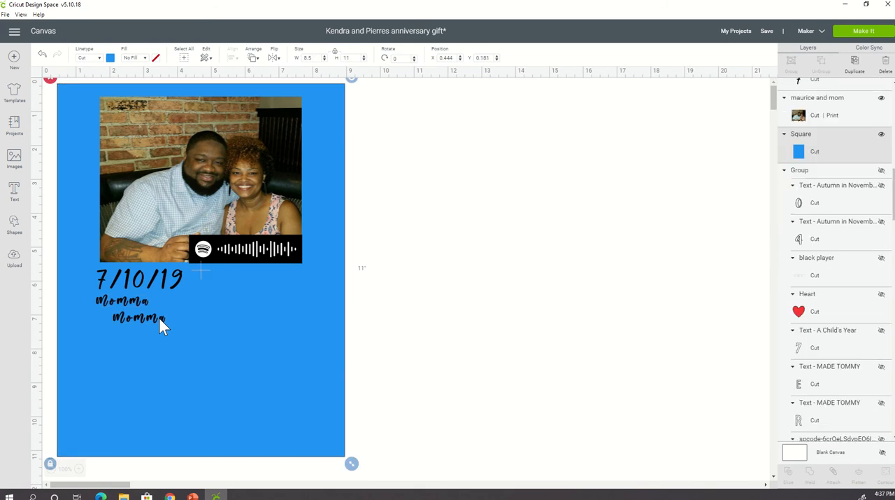
{"action": "double_click", "coordinate": [118, 316]}
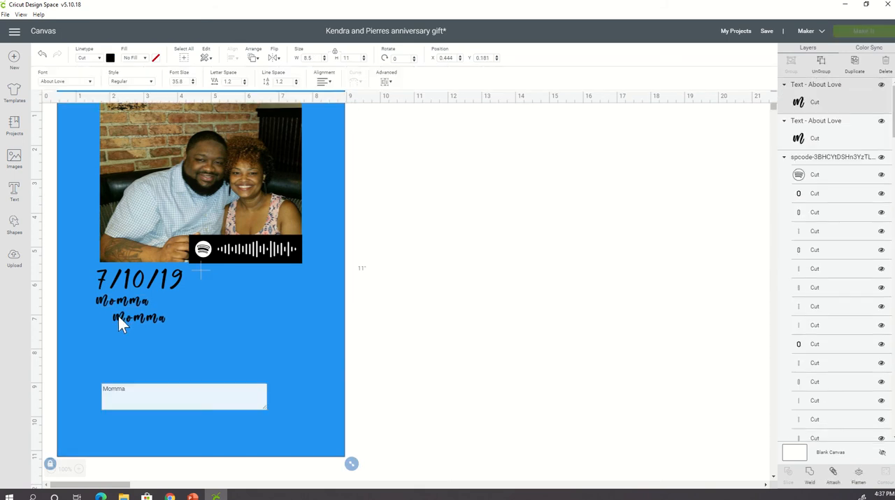
{"action": "left_click_drag", "start_coordinate": [133, 268], "coordinate": [68, 264]}
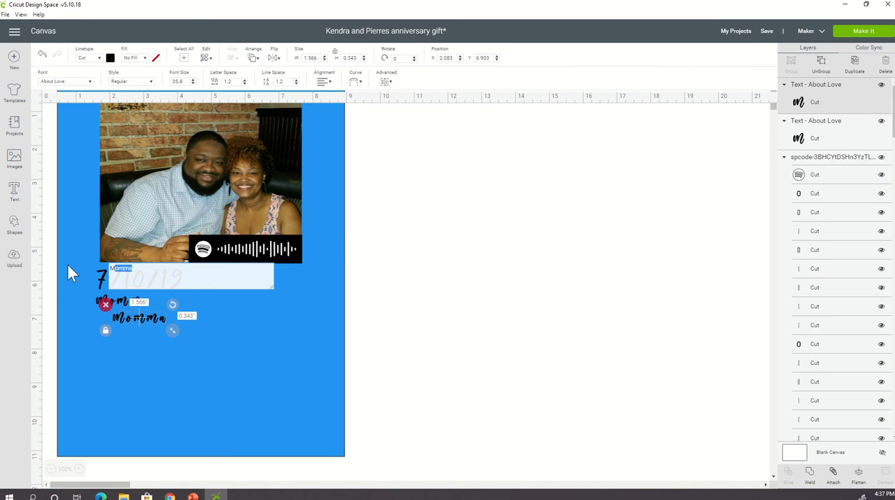
{"action": "key", "text": "BackSpace"}
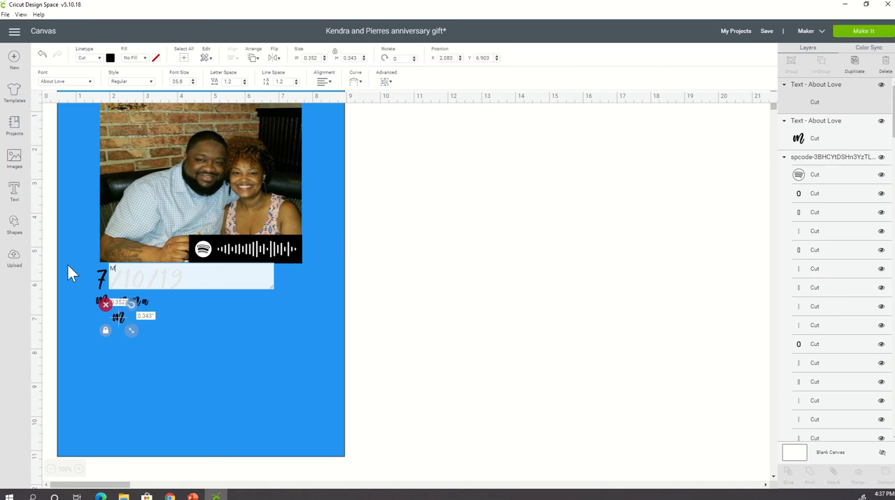
{"action": "key", "text": "BackSpace"}
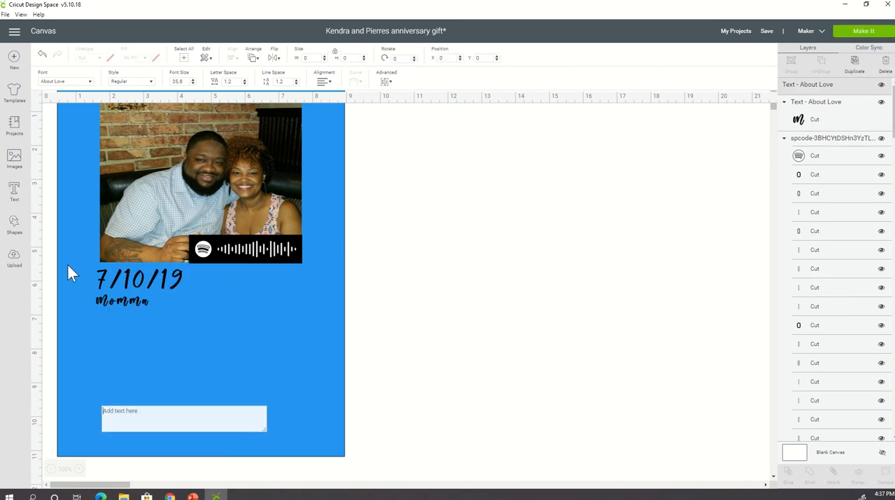
{"action": "type", "text": "LahT"}
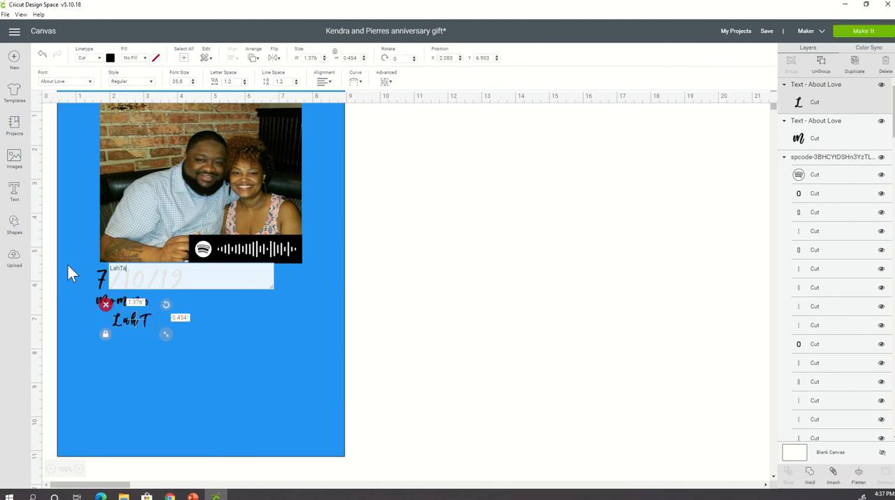
{"action": "type", "text": "a"}
{"action": "type", "text": "e"}
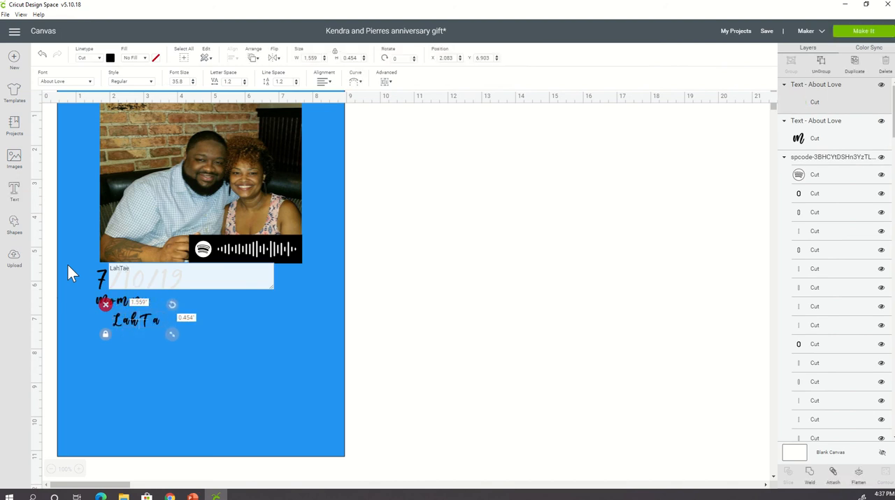
{"action": "type", "text": "TAE"}
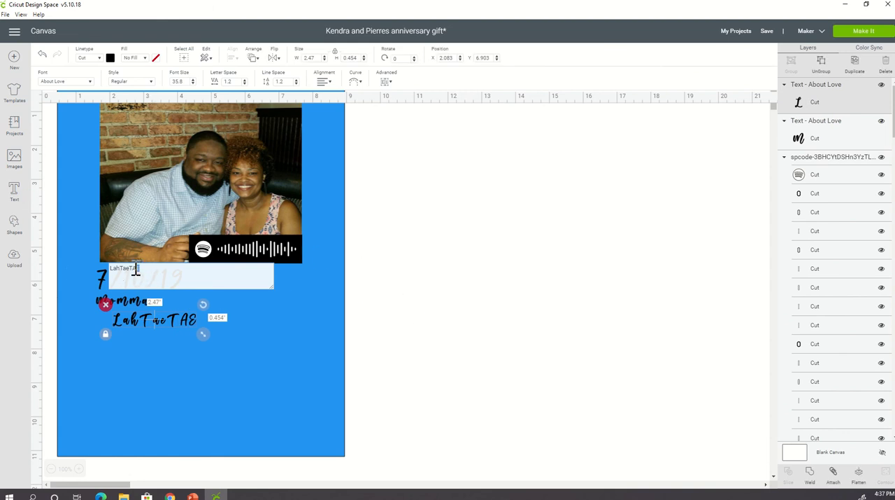
{"action": "left_click_drag", "start_coordinate": [139, 270], "coordinate": [130, 270]}
{"action": "type", "text": "Tae"}
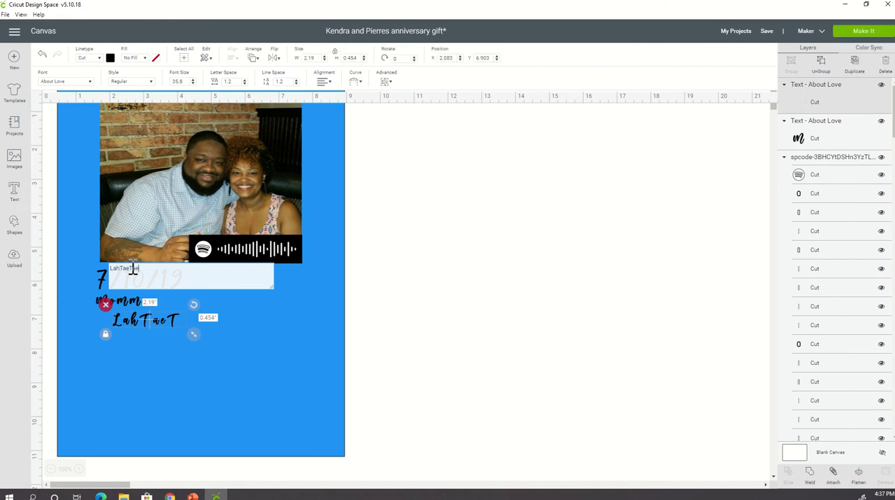
{"action": "left_click", "coordinate": [463, 276]}
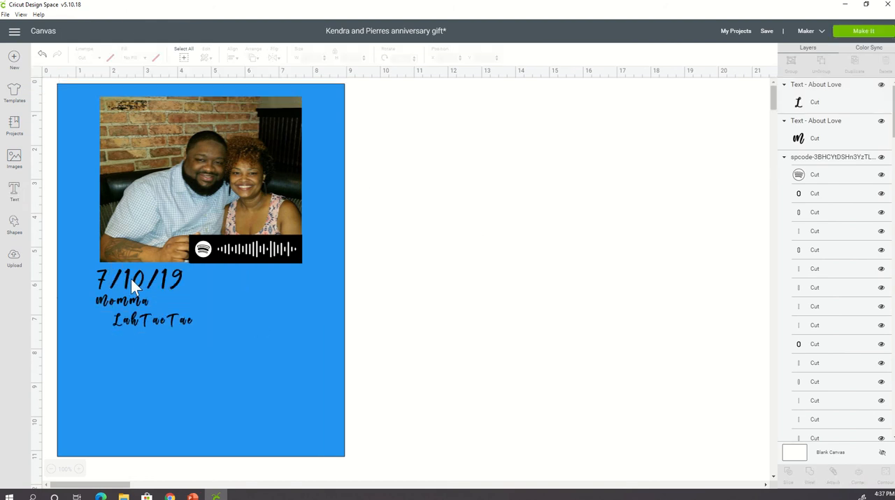
{"action": "left_click", "coordinate": [179, 324]}
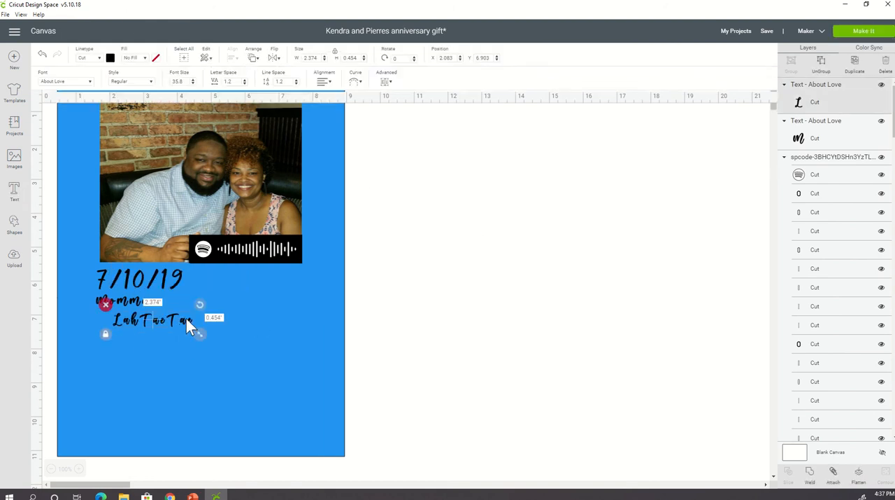
{"action": "left_click", "coordinate": [195, 335]}
{"action": "left_click_drag", "start_coordinate": [200, 336], "coordinate": [185, 326]}
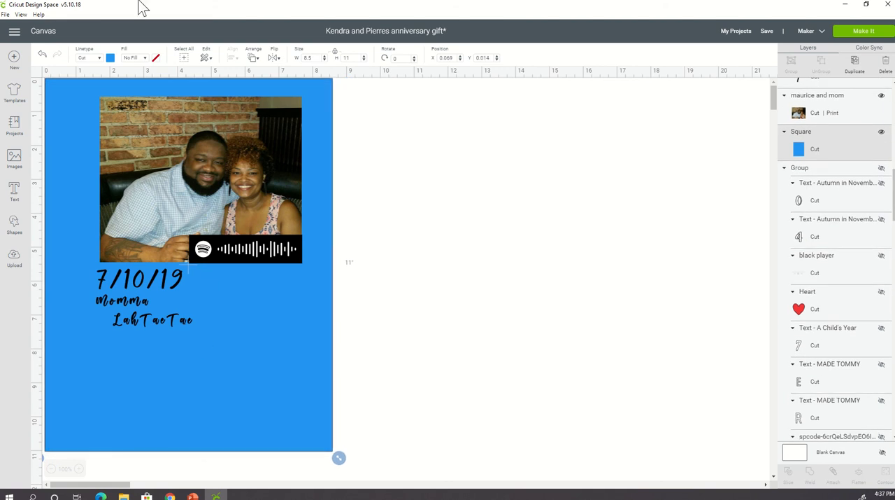
{"action": "left_click", "coordinate": [43, 56]}
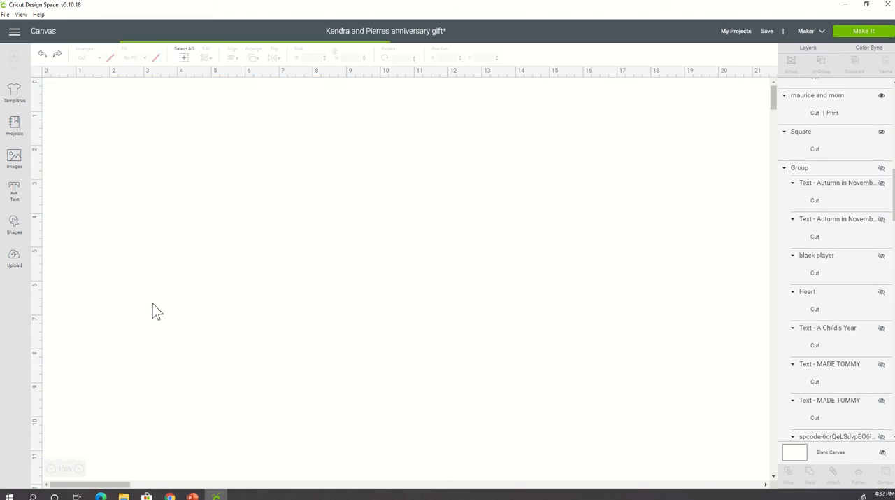
- Shrink the "LahTaeTae" text to about 1.32 inches wide and place it directly under "Momma", lined up with its left edge
{"action": "left_click", "coordinate": [156, 321]}
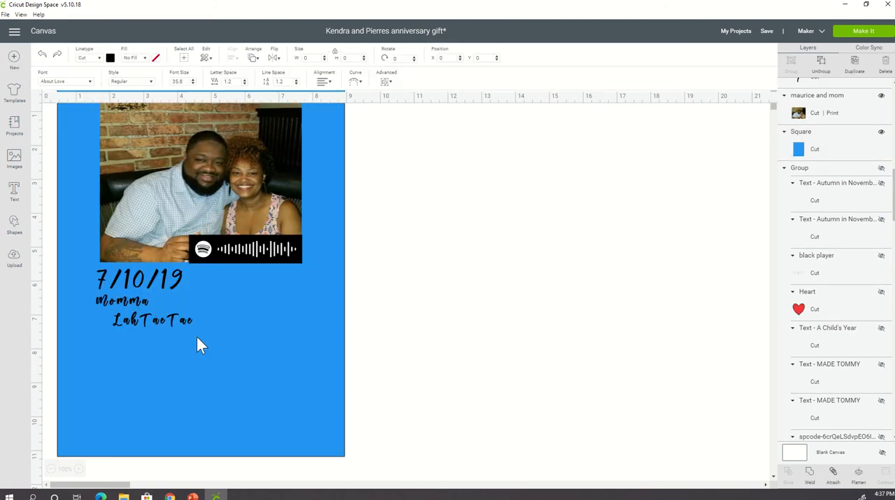
{"action": "left_click_drag", "start_coordinate": [200, 334], "coordinate": [165, 325]}
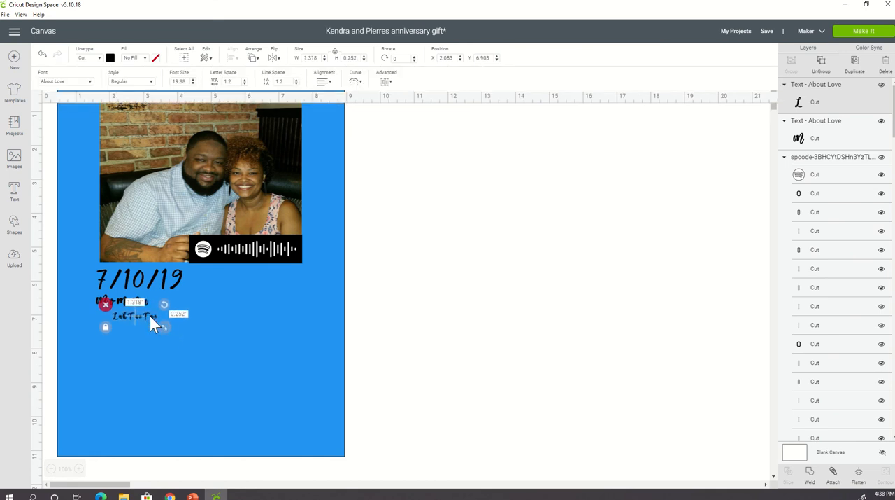
{"action": "left_click", "coordinate": [149, 315]}
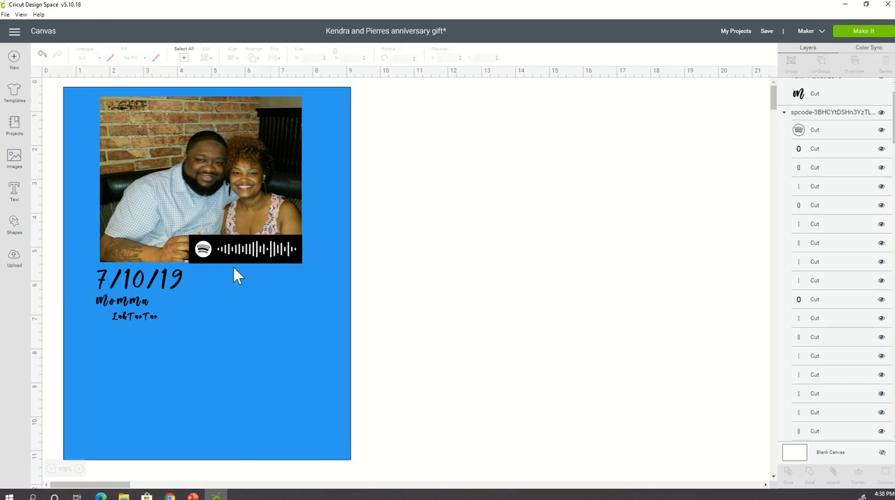
{"action": "left_click_drag", "start_coordinate": [138, 315], "coordinate": [107, 317]}
{"action": "left_click", "coordinate": [126, 316]}
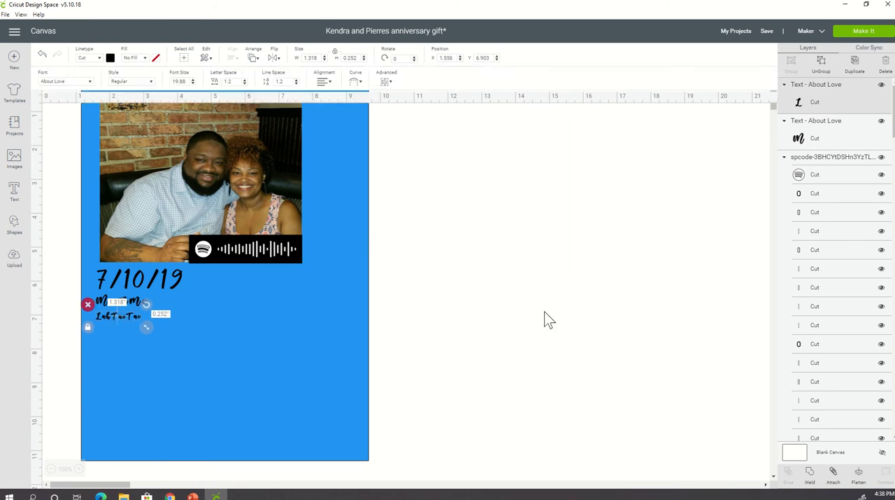
{"action": "left_click", "coordinate": [544, 316]}
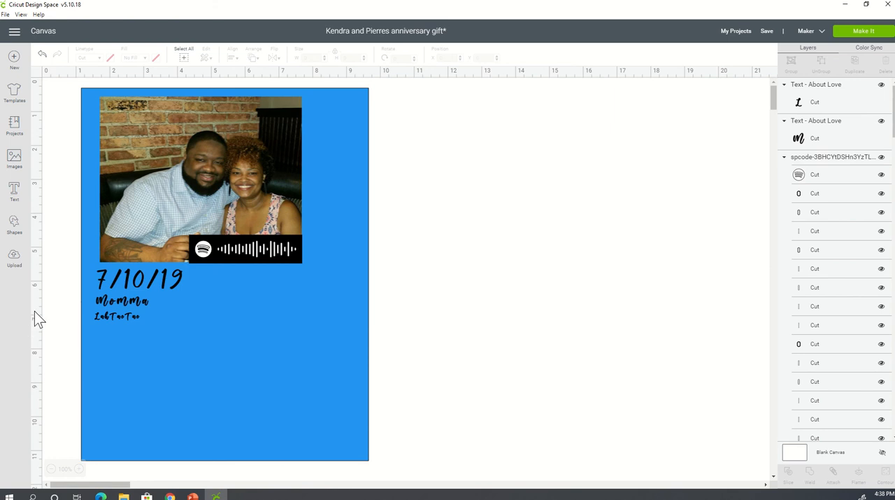
- Insert the previously uploaded black player graphic with the progress bar and playback controls onto the canvas
{"action": "left_click", "coordinate": [15, 259]}
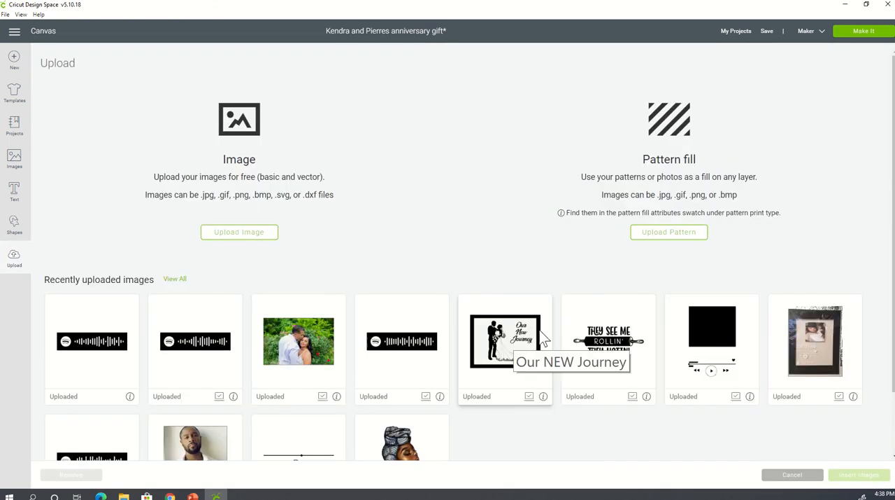
{"action": "scroll", "coordinate": [532, 330], "scroll_direction": "down", "scroll_amount": 1}
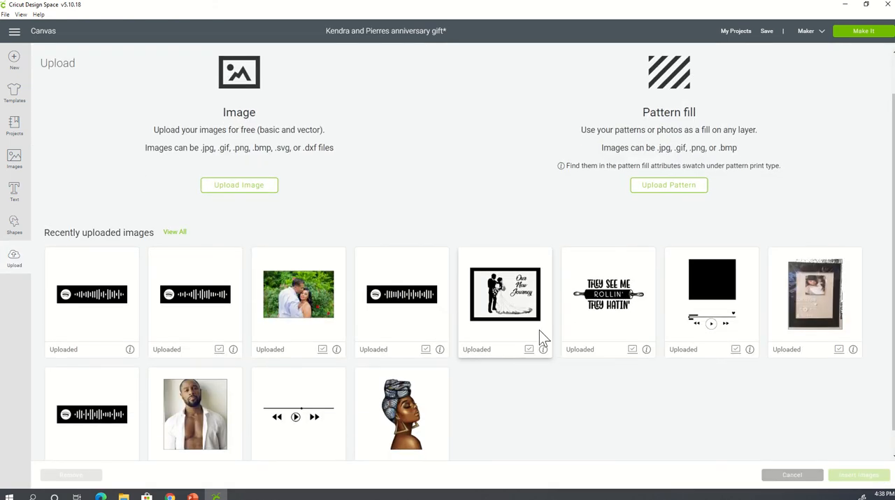
{"action": "left_click", "coordinate": [294, 423]}
{"action": "left_click", "coordinate": [855, 478]}
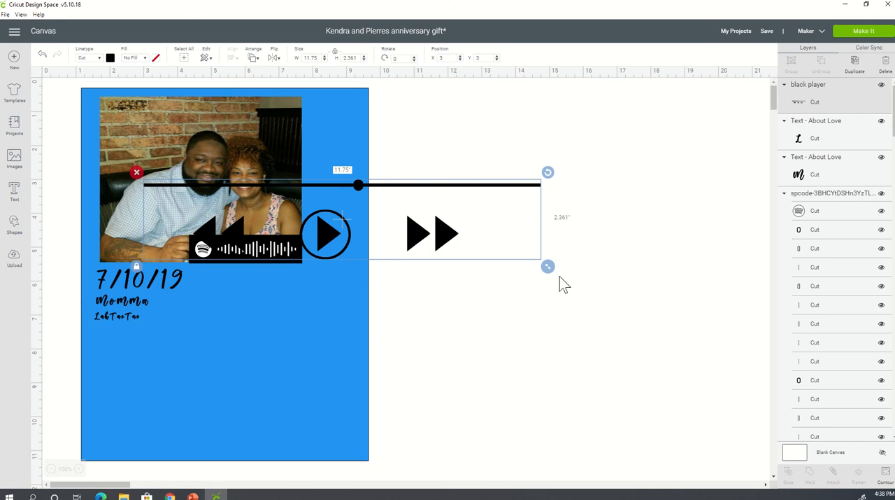
- Resize the player graphic to about 8.06 by 1.62 inches and center it on the blue background below the "LahTaeTae" text
{"action": "left_click_drag", "start_coordinate": [548, 266], "coordinate": [327, 232]}
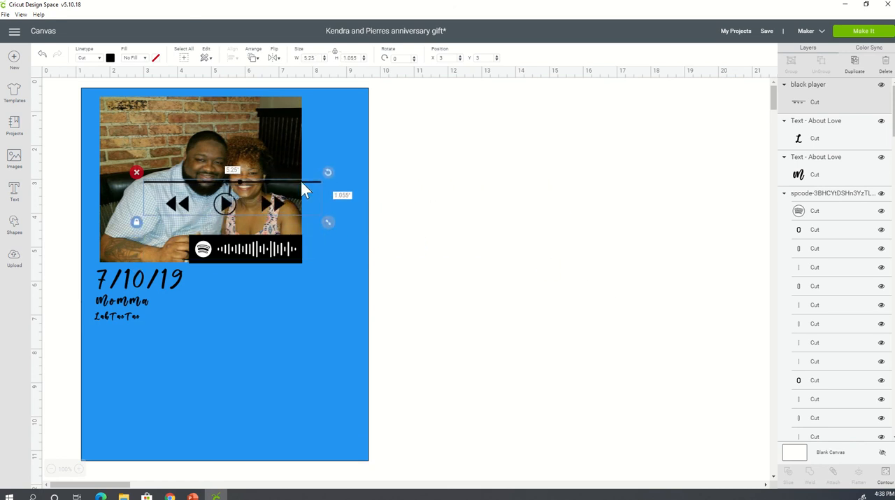
{"action": "left_click_drag", "start_coordinate": [308, 189], "coordinate": [282, 334]}
{"action": "left_click_drag", "start_coordinate": [306, 379], "coordinate": [462, 409]}
{"action": "left_click_drag", "start_coordinate": [434, 373], "coordinate": [389, 358]}
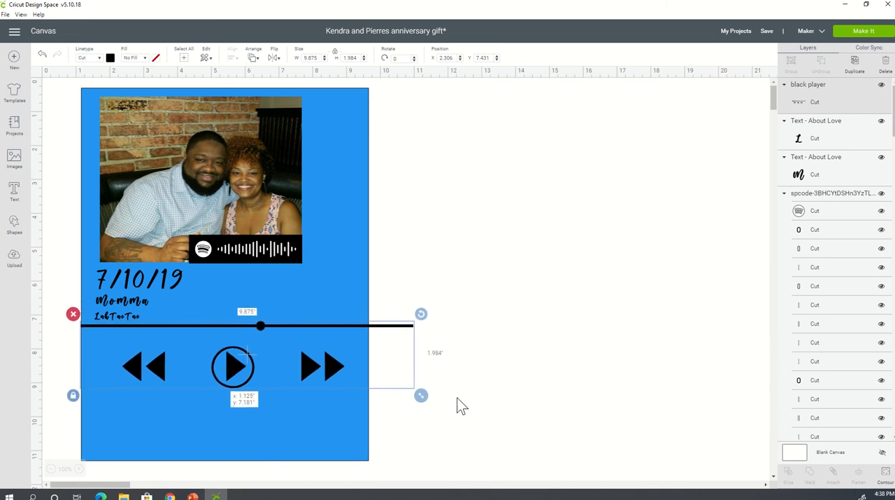
{"action": "left_click_drag", "start_coordinate": [425, 397], "coordinate": [362, 383]}
{"action": "left_click_drag", "start_coordinate": [257, 362], "coordinate": [274, 358]}
{"action": "left_click", "coordinate": [527, 342]}
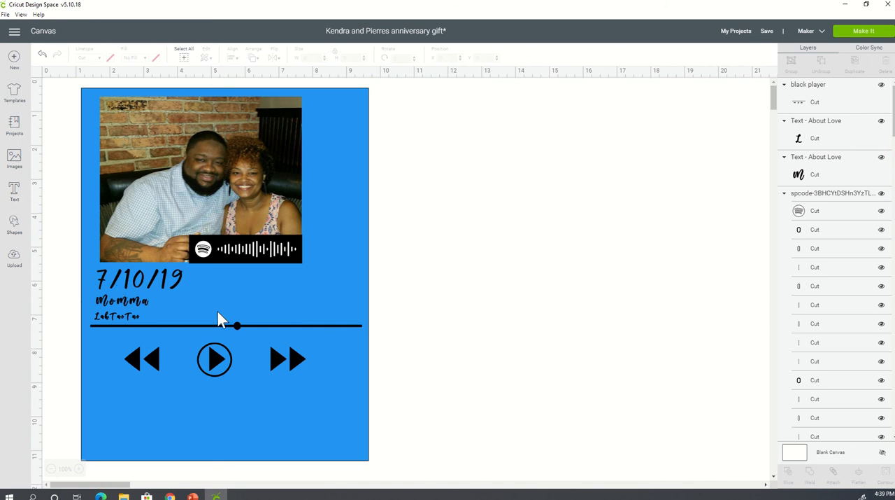
- Add the text "0.00" in the About Love font for the player's time label
{"action": "left_click", "coordinate": [14, 192]}
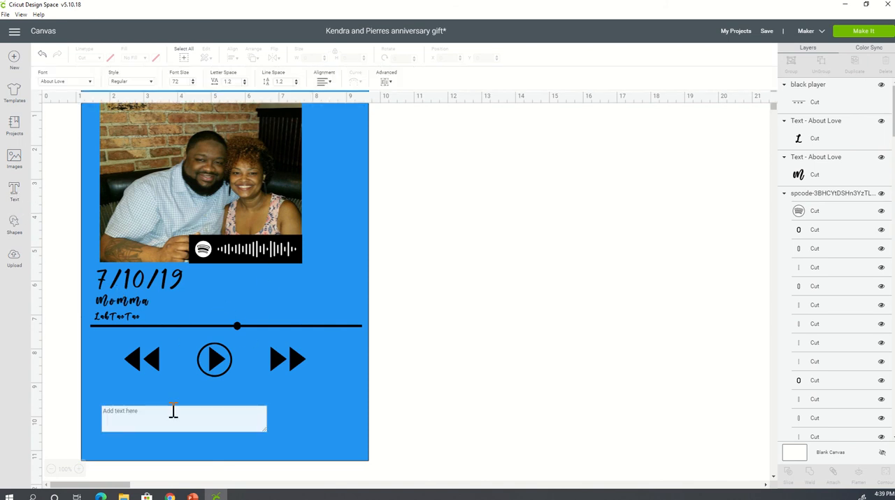
{"action": "type", "text": "0.00"}
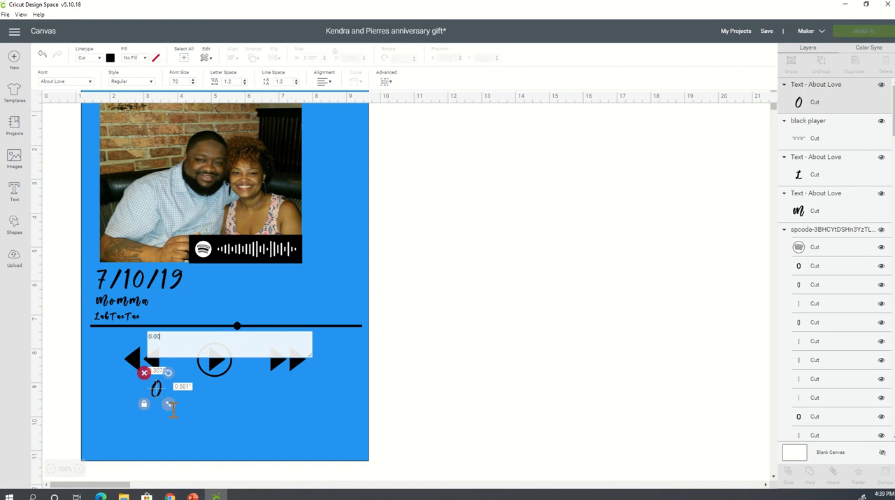
{"action": "left_click", "coordinate": [578, 370]}
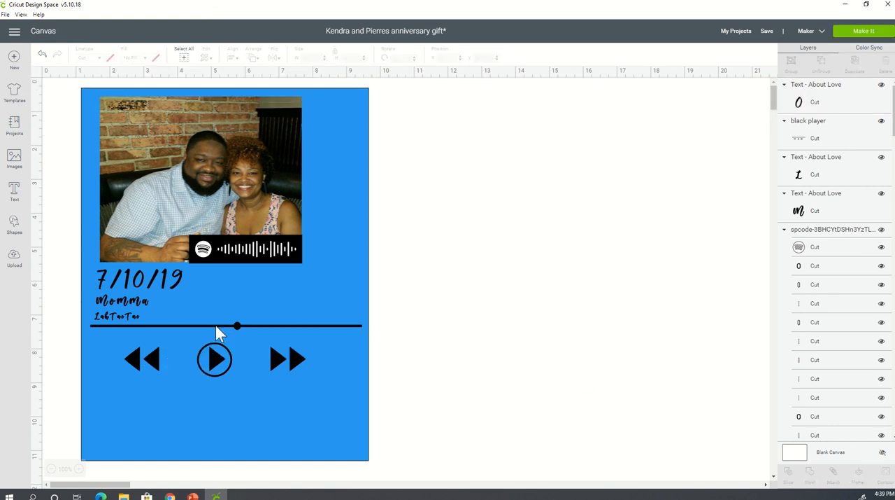
- Shrink the "0.00" text to about 0.63 inches wide and place it just under the progress bar's left end
{"action": "left_click", "coordinate": [170, 391]}
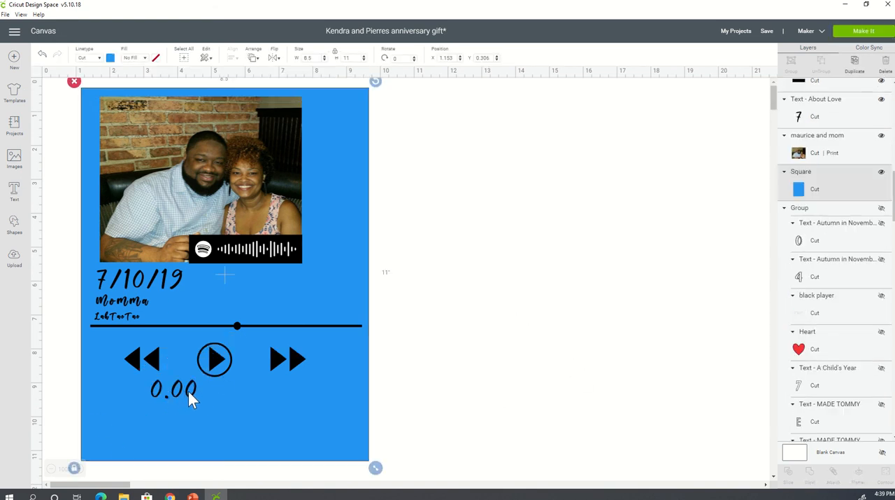
{"action": "left_click", "coordinate": [188, 393]}
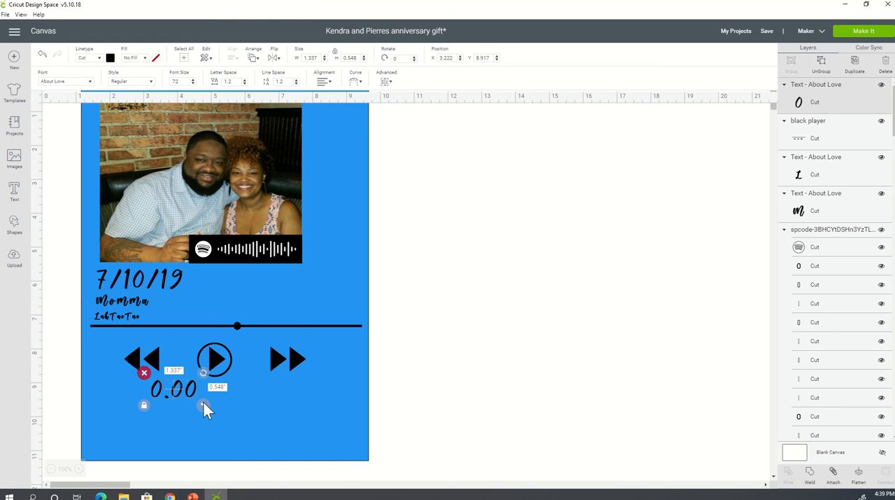
{"action": "left_click_drag", "start_coordinate": [202, 406], "coordinate": [110, 343]}
{"action": "left_click", "coordinate": [582, 376]}
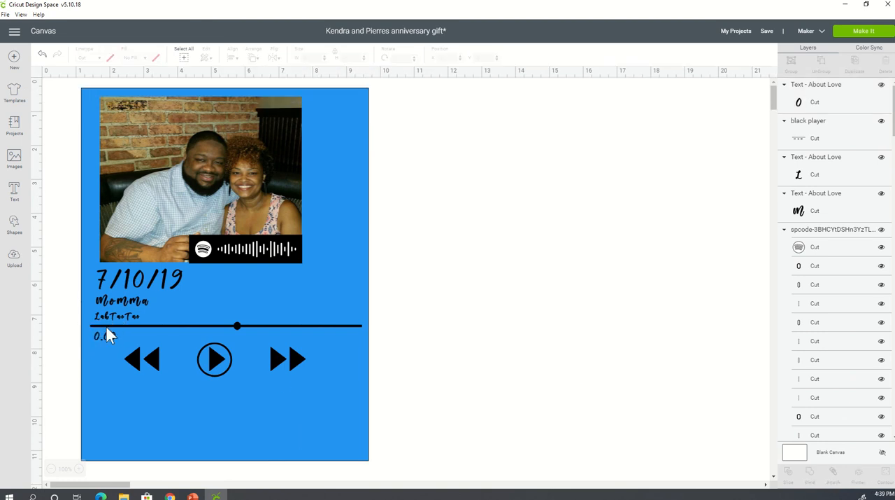
- Duplicate the small "0.00" time label
{"action": "left_click", "coordinate": [97, 336]}
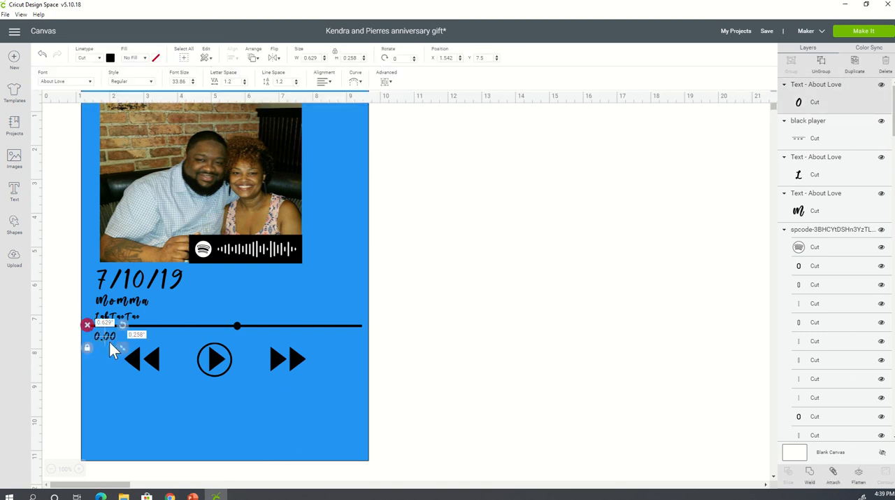
{"action": "left_click", "coordinate": [112, 350]}
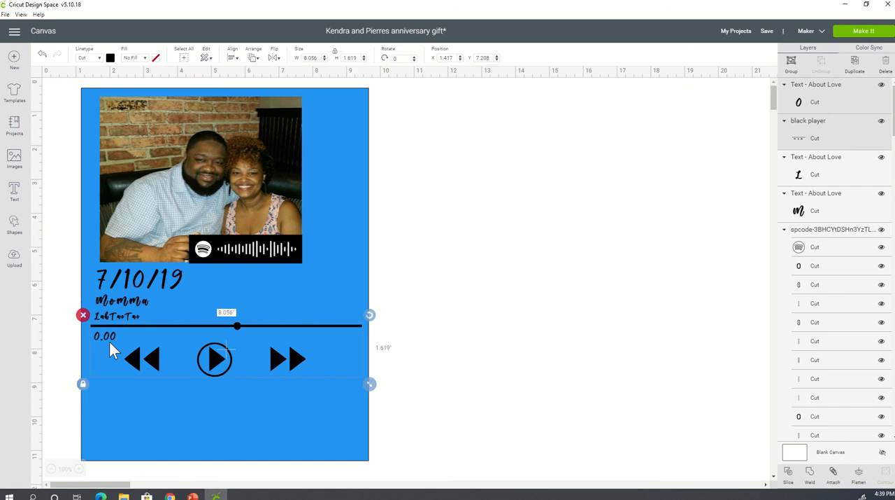
{"action": "left_click", "coordinate": [508, 360]}
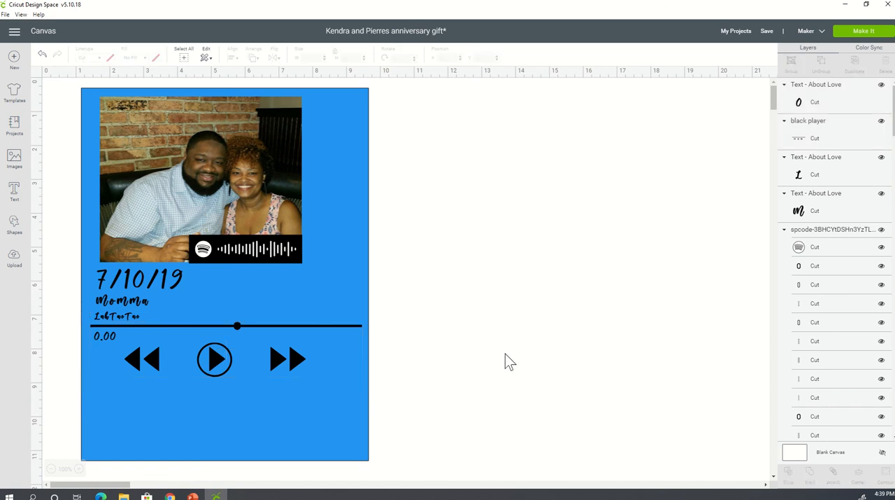
{"action": "key", "text": "ctrl+v"}
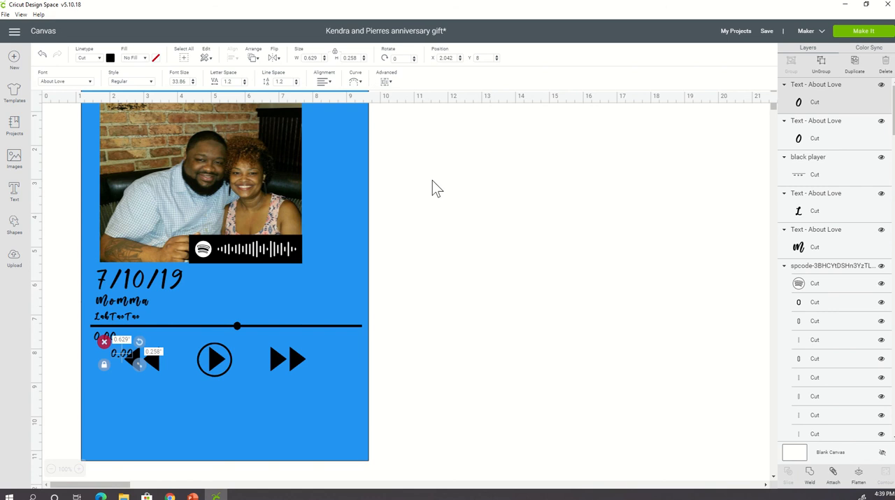
{"action": "left_click", "coordinate": [117, 355]}
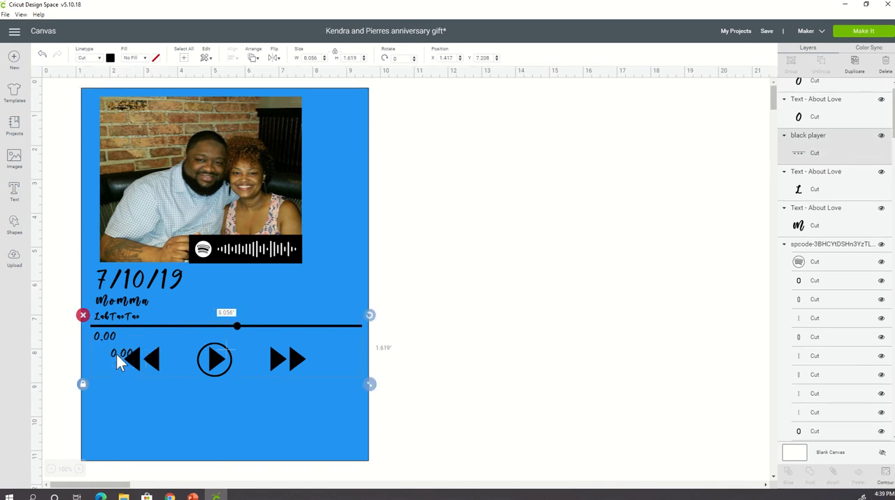
- Nudge the player graphic slightly up and move the duplicate "0.00" label just under the progress bar's right end
{"action": "left_click_drag", "start_coordinate": [117, 348], "coordinate": [117, 352]}
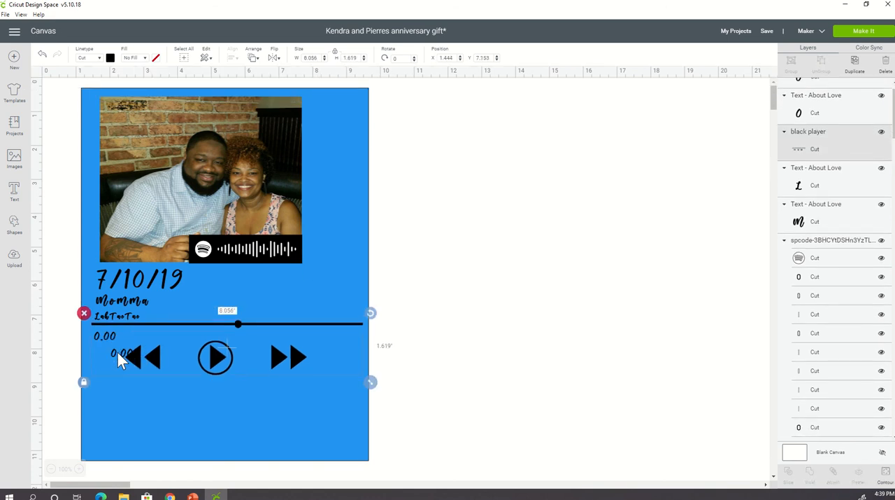
{"action": "left_click", "coordinate": [550, 378]}
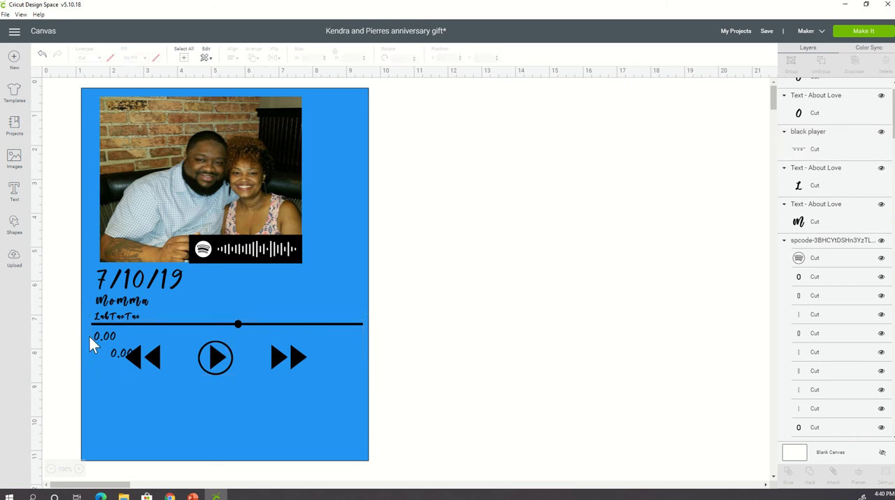
{"action": "left_click", "coordinate": [124, 359]}
{"action": "left_click_drag", "start_coordinate": [124, 357], "coordinate": [351, 338]}
- Change the text of the time label at the progress bar's right end to "3:50"
{"action": "double_click", "coordinate": [350, 339]}
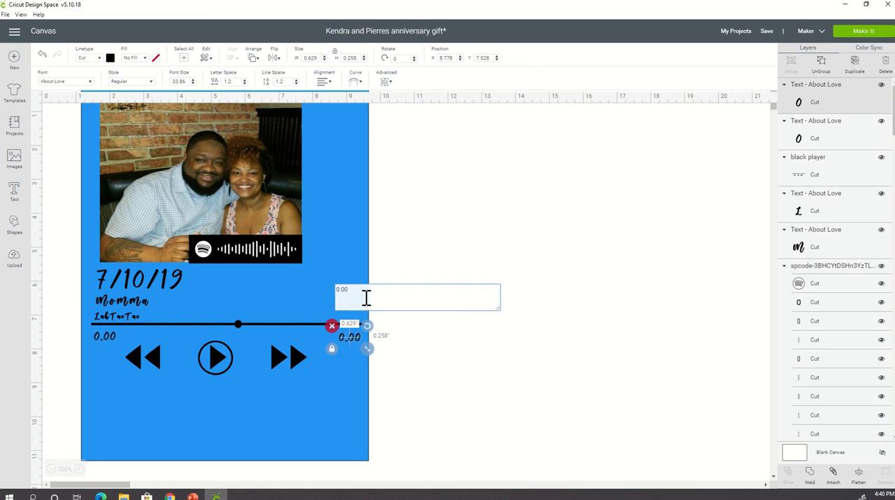
{"action": "key", "text": "BackSpace"}
{"action": "key", "text": "BackSpace"}
{"action": "key", "text": "BackSpace"}
{"action": "key", "text": "BackSpace"}
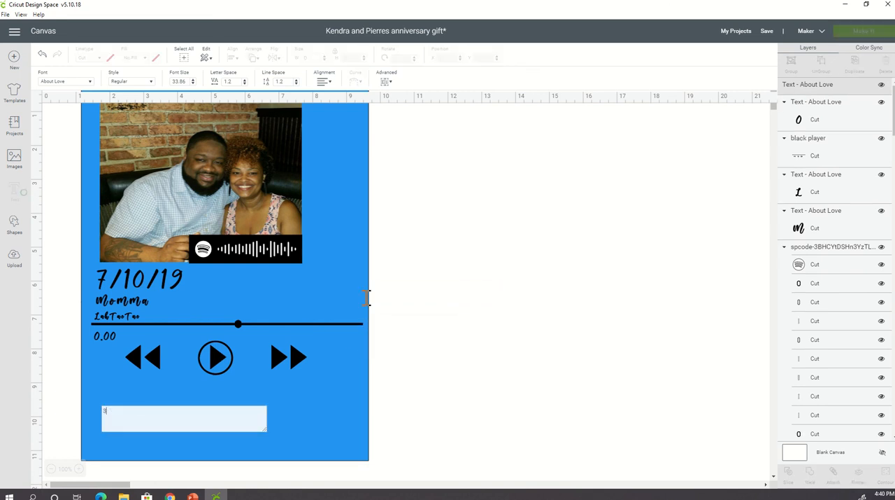
{"action": "type", "text": "3:50"}
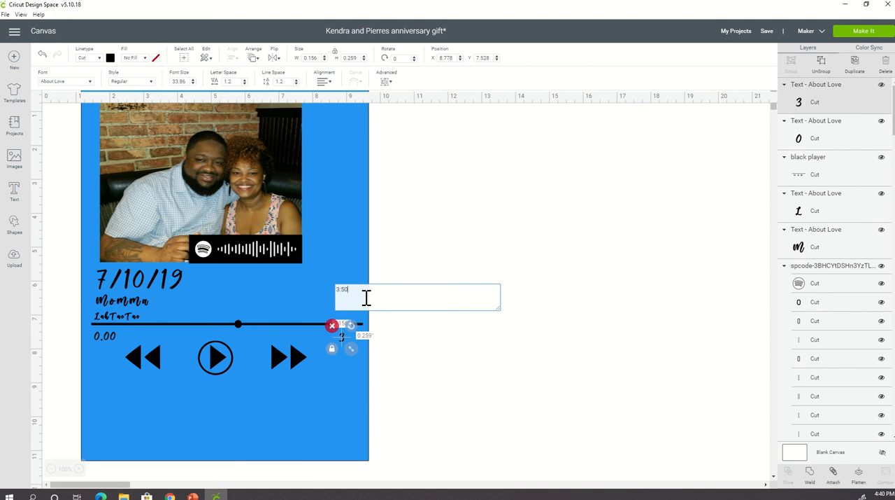
{"action": "left_click", "coordinate": [471, 373]}
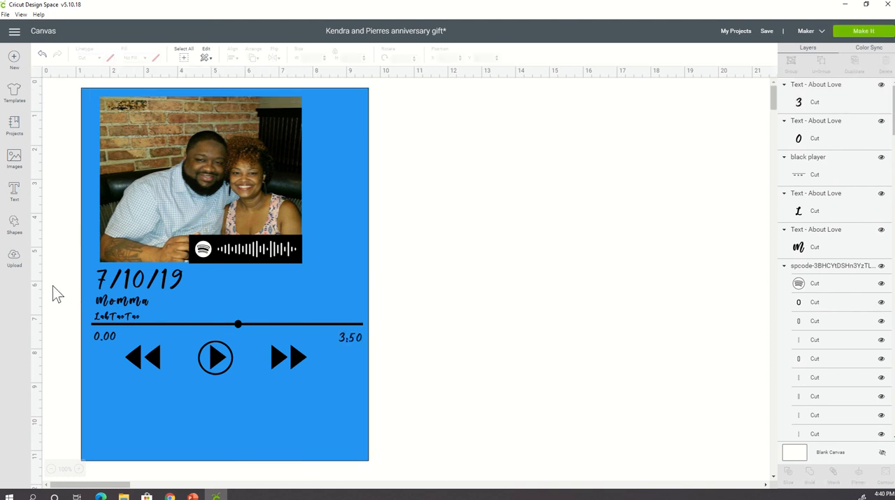
- Replace the period with a colon in the left time label so it reads "0:00"
{"action": "left_click", "coordinate": [107, 337]}
{"action": "double_click", "coordinate": [107, 337]}
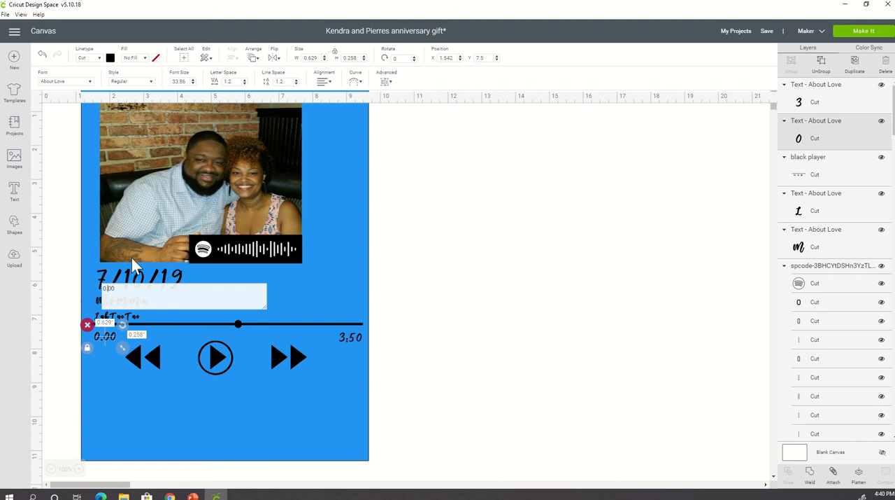
{"action": "key", "text": "BackSpace"}
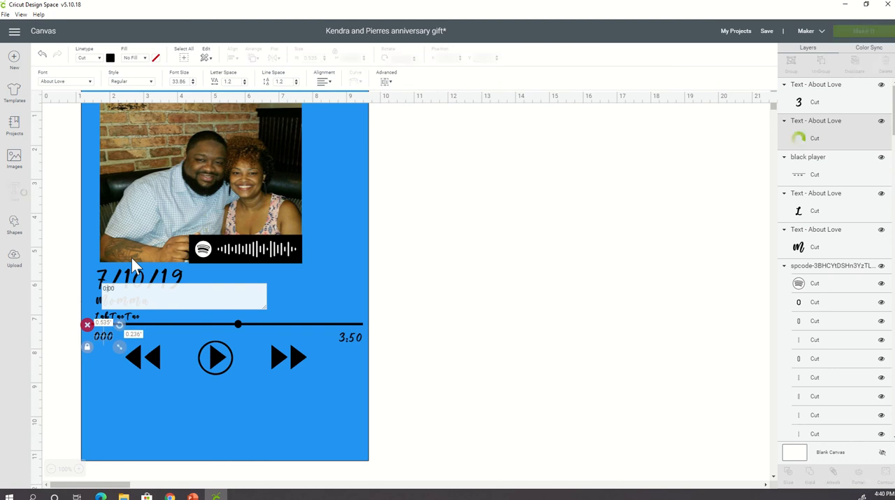
{"action": "type", "text": ":"}
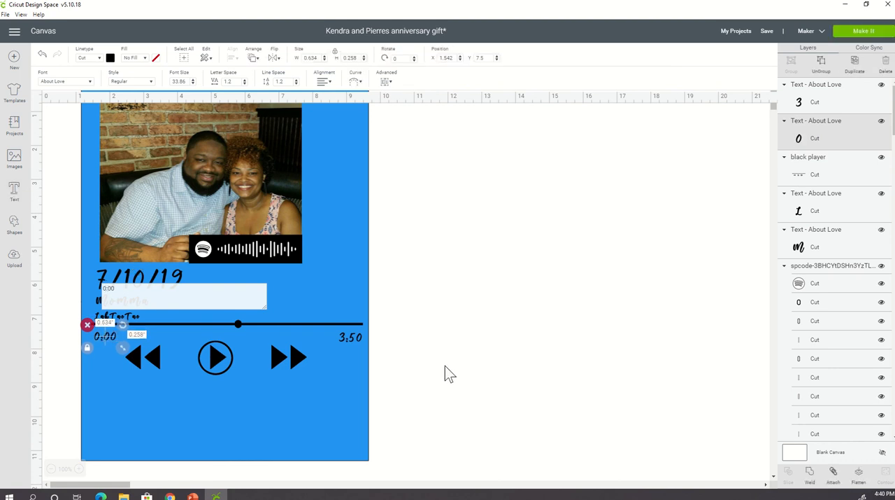
{"action": "left_click", "coordinate": [445, 366]}
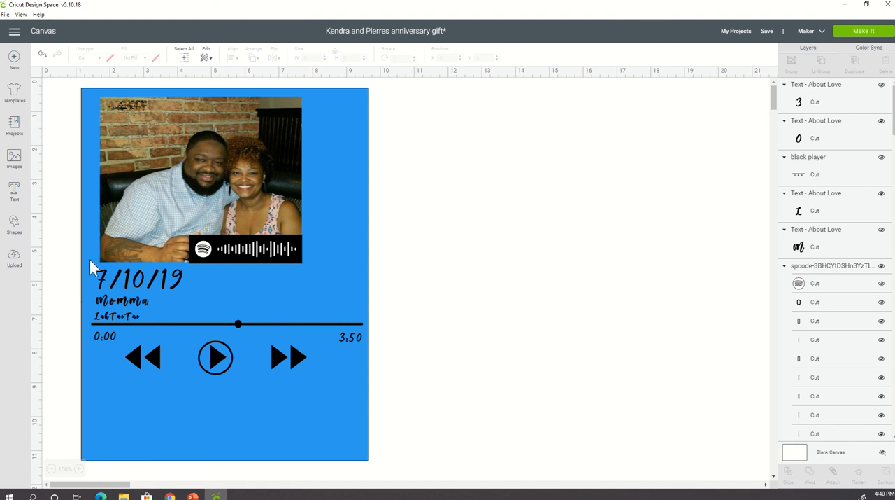
- Add a heart shape, shrink it to a small icon and place it above the progress bar's right end
{"action": "left_click", "coordinate": [22, 238]}
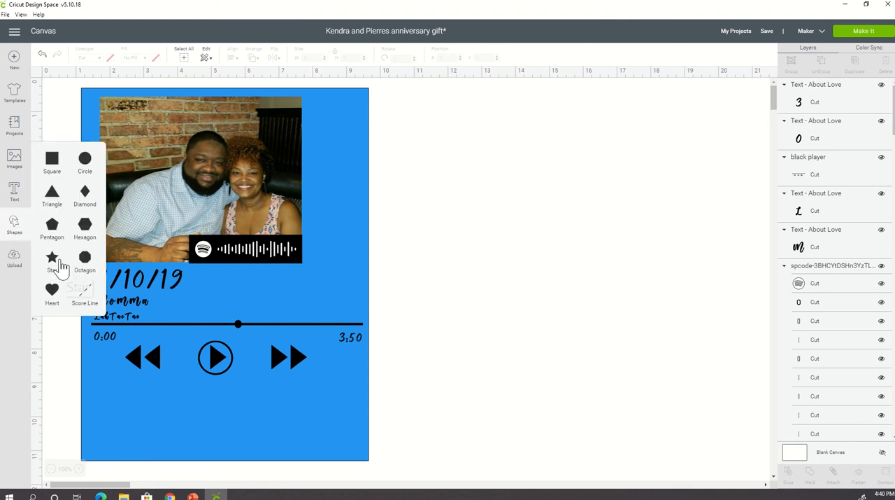
{"action": "left_click", "coordinate": [50, 293]}
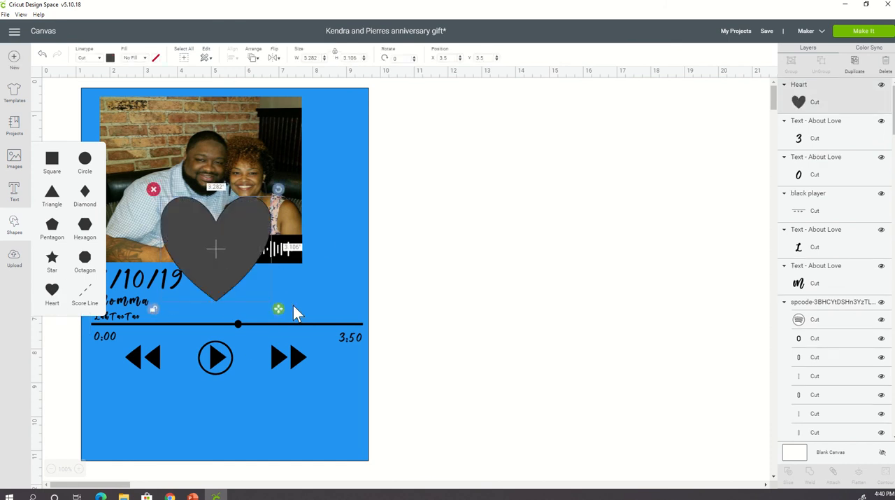
{"action": "left_click_drag", "start_coordinate": [279, 307], "coordinate": [228, 259]}
{"action": "left_click_drag", "start_coordinate": [220, 235], "coordinate": [337, 300]}
{"action": "left_click", "coordinate": [415, 354]}
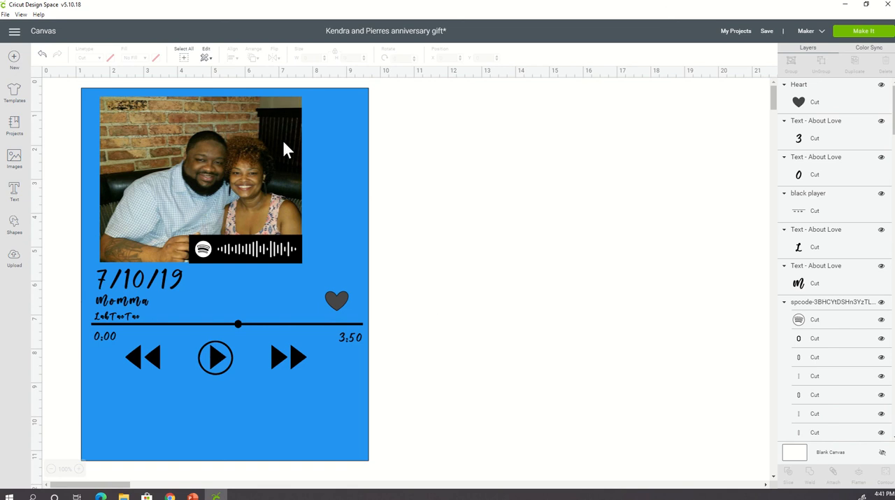
- Shift the blue background square up and left to the top edge of the canvas
{"action": "left_click", "coordinate": [339, 447]}
{"action": "left_click_drag", "start_coordinate": [338, 449], "coordinate": [328, 433]}
{"action": "left_click", "coordinate": [390, 371]}
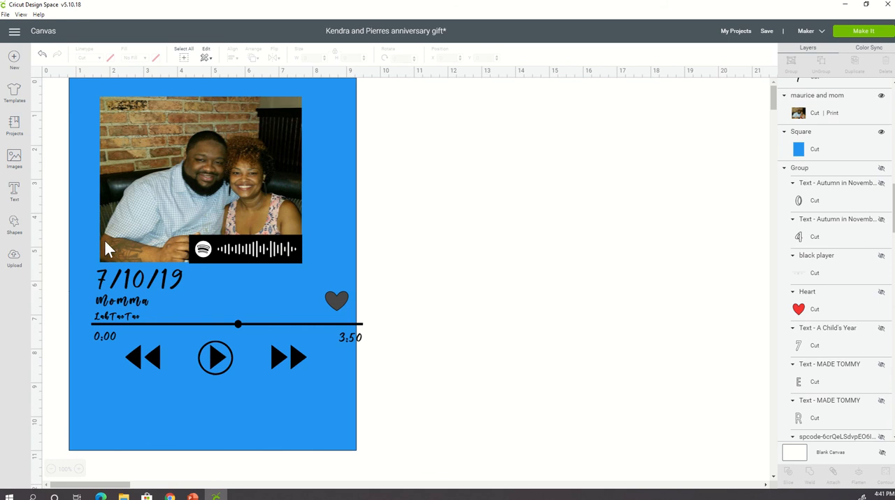
- Try grouping the whole design, including the photo and blue background, and ungroup it again
{"action": "left_click_drag", "start_coordinate": [58, 225], "coordinate": [380, 389]}
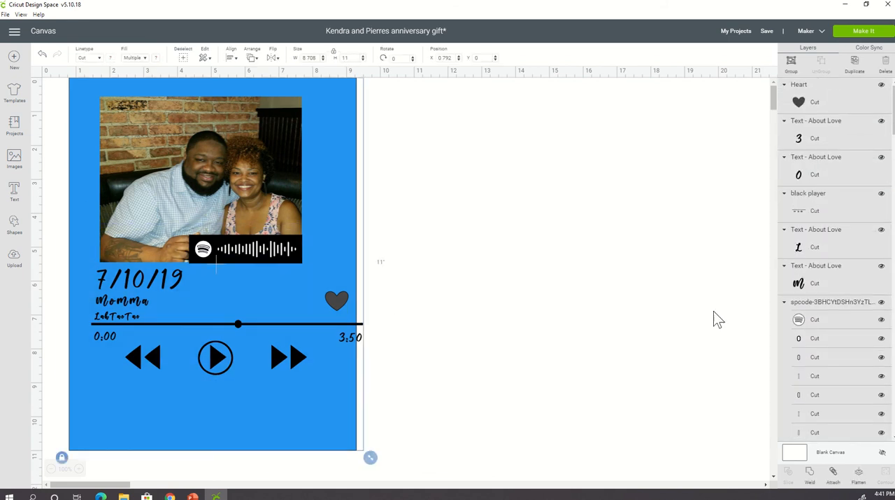
{"action": "left_click", "coordinate": [791, 60]}
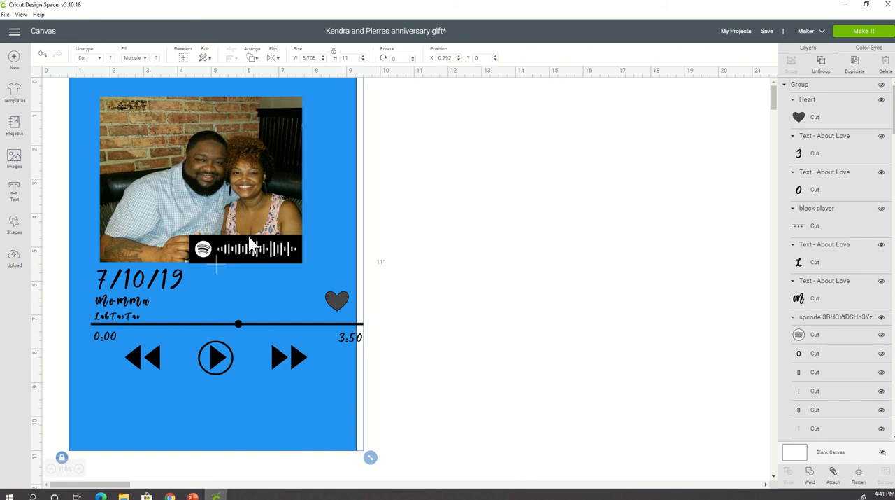
{"action": "left_click", "coordinate": [516, 304]}
{"action": "left_click", "coordinate": [239, 254]}
{"action": "left_click", "coordinate": [497, 298]}
{"action": "left_click", "coordinate": [241, 172]}
{"action": "scroll", "coordinate": [663, 223], "scroll_direction": "down", "scroll_amount": 5}
{"action": "scroll", "coordinate": [662, 223], "scroll_direction": "up", "scroll_amount": 5}
{"action": "left_click", "coordinate": [825, 73]}
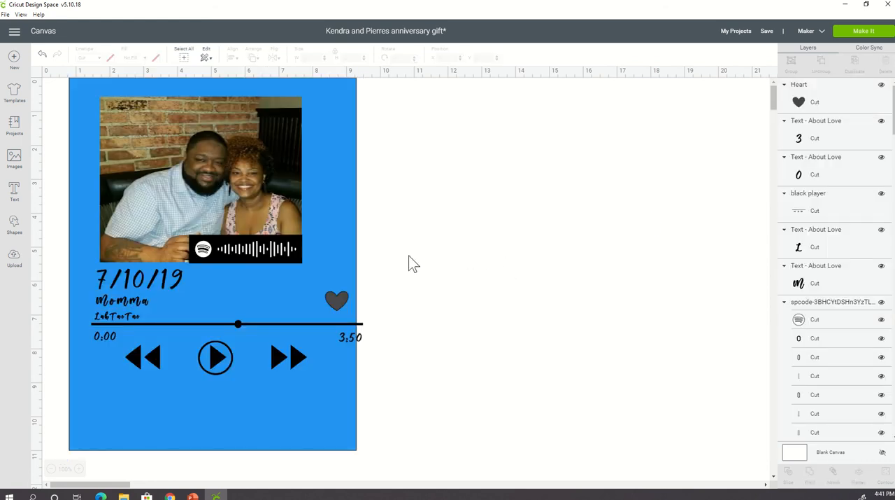
- Move the blue background and photo aside, and group and attach the date, titles, Spotify code, heart and player elements
{"action": "left_click_drag", "start_coordinate": [95, 85], "coordinate": [533, 182]}
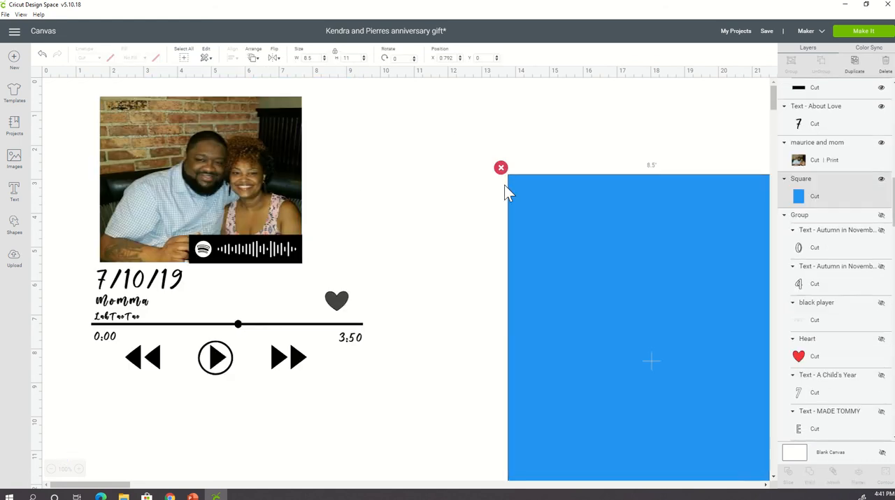
{"action": "left_click_drag", "start_coordinate": [220, 164], "coordinate": [629, 256]}
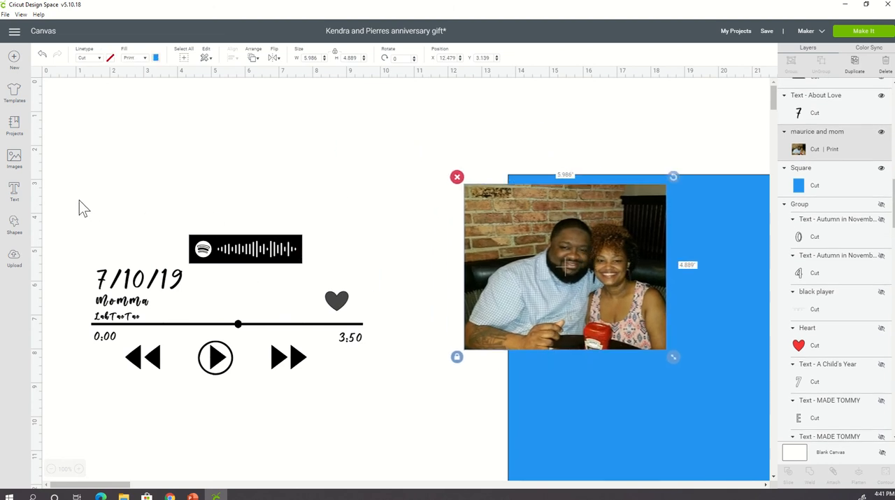
{"action": "left_click_drag", "start_coordinate": [57, 188], "coordinate": [390, 406]}
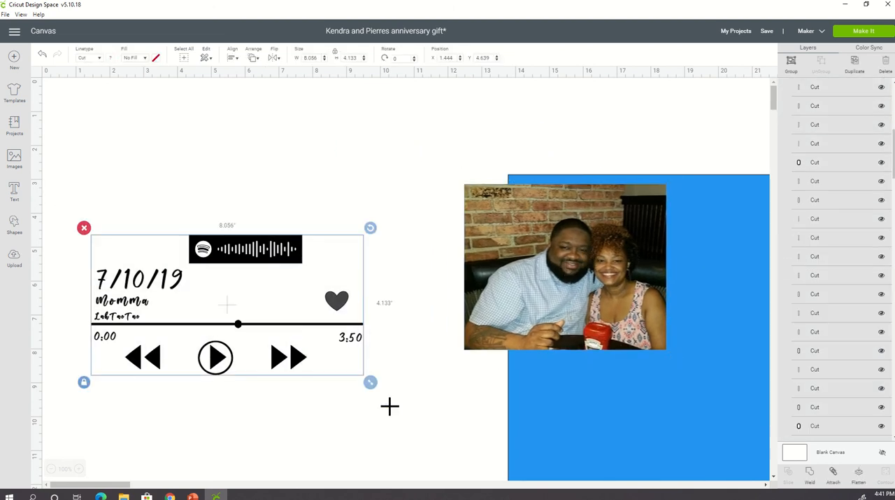
{"action": "left_click", "coordinate": [791, 64]}
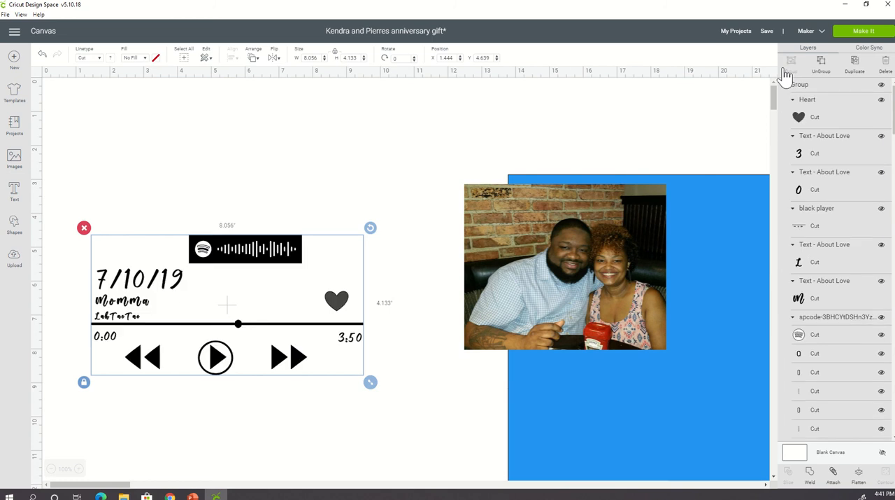
{"action": "left_click", "coordinate": [833, 476]}
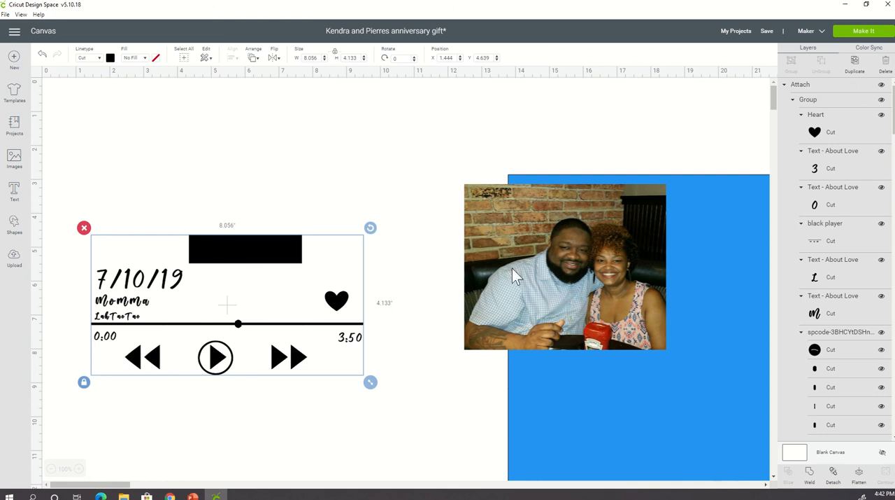
- Bring the photo back above the date and nudge the attached elements down so the code block overlaps the photo's lower corner
{"action": "left_click_drag", "start_coordinate": [512, 268], "coordinate": [169, 149]}
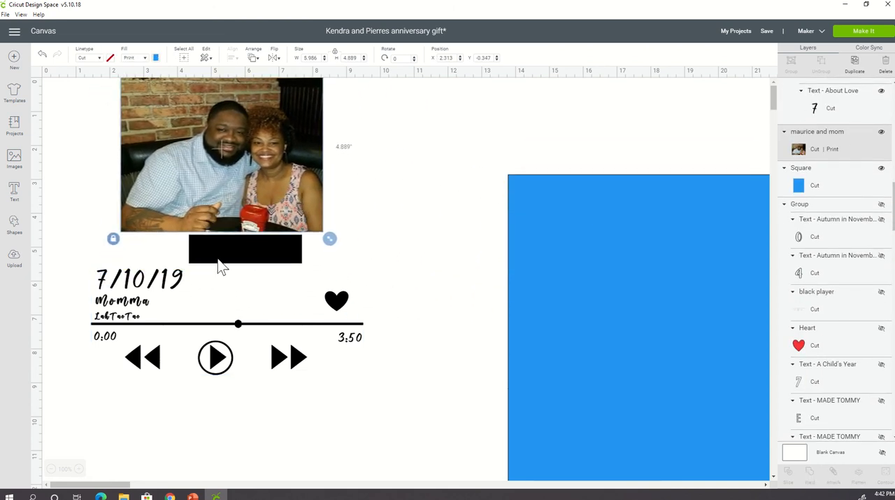
{"action": "left_click_drag", "start_coordinate": [209, 300], "coordinate": [210, 311]}
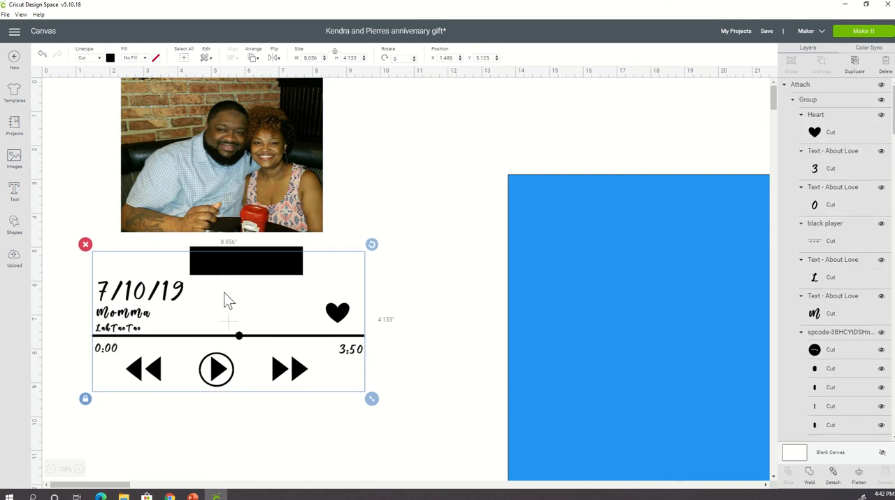
{"action": "left_click_drag", "start_coordinate": [239, 237], "coordinate": [218, 258]}
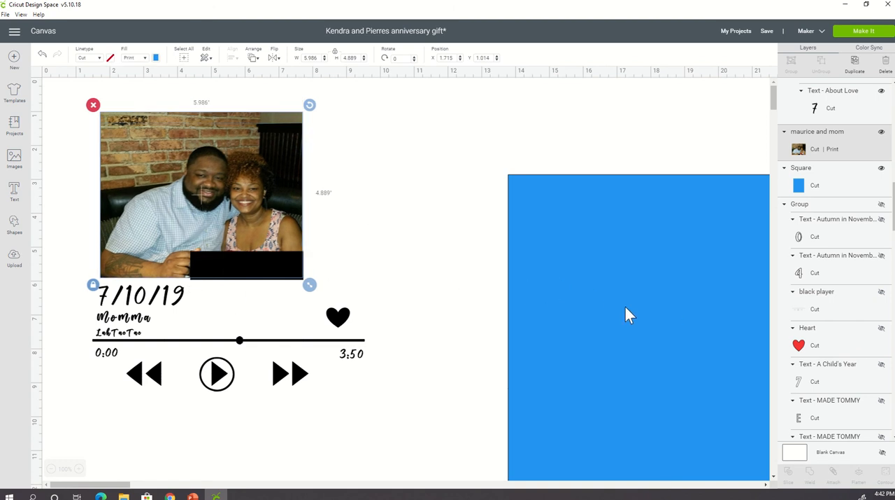
- Try placing the blue background behind the photo and attached player elements, and undo the move
{"action": "left_click_drag", "start_coordinate": [625, 313], "coordinate": [170, 210]}
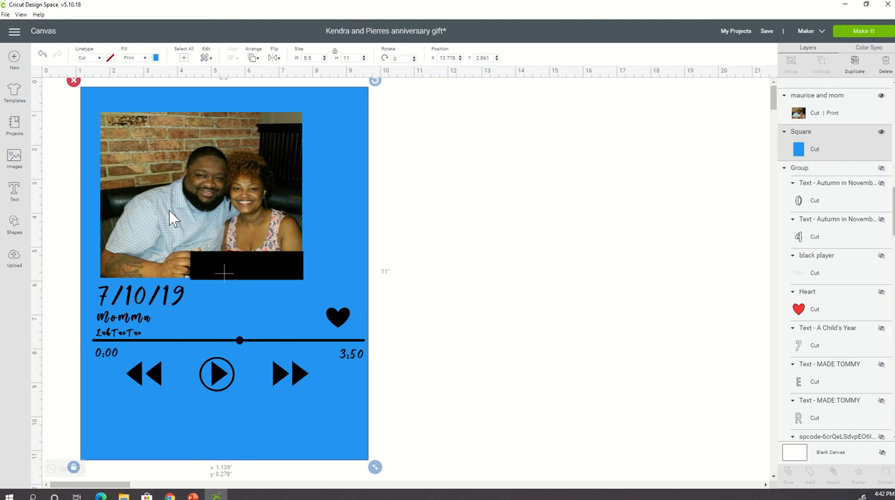
{"action": "left_click", "coordinate": [424, 263]}
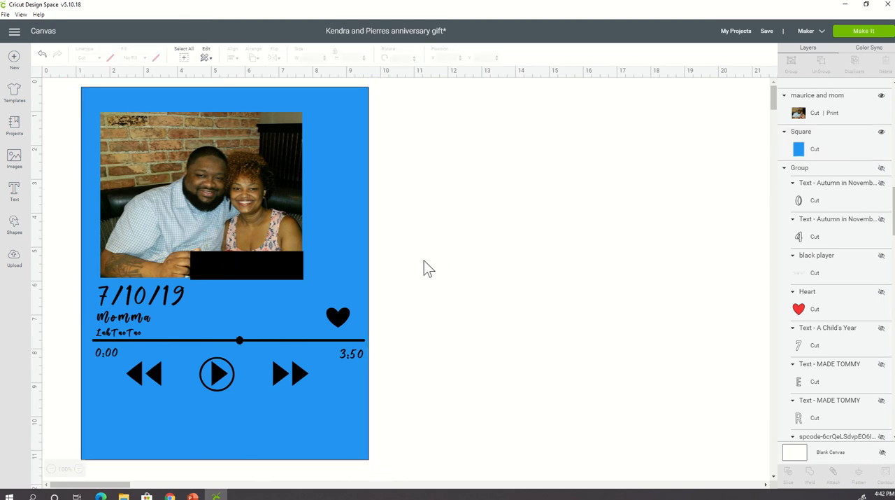
{"action": "left_click", "coordinate": [43, 56]}
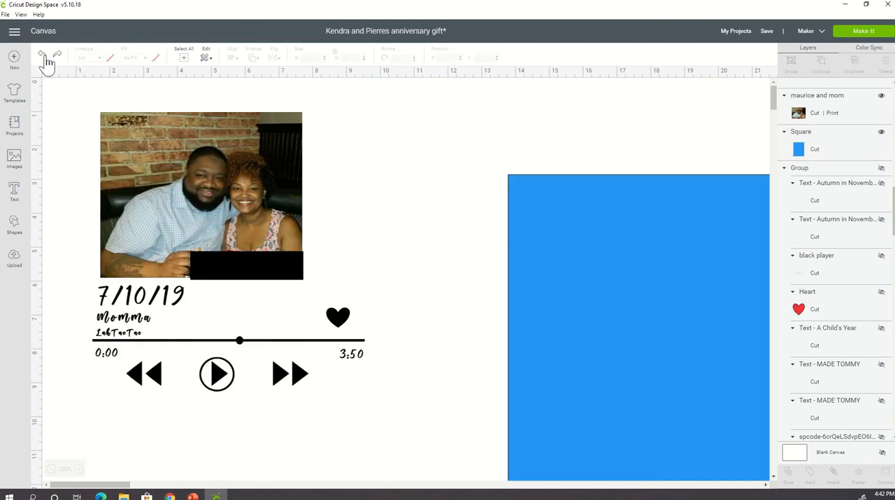
- Move the photo slightly up and to the right above the player elements
{"action": "left_click", "coordinate": [209, 182]}
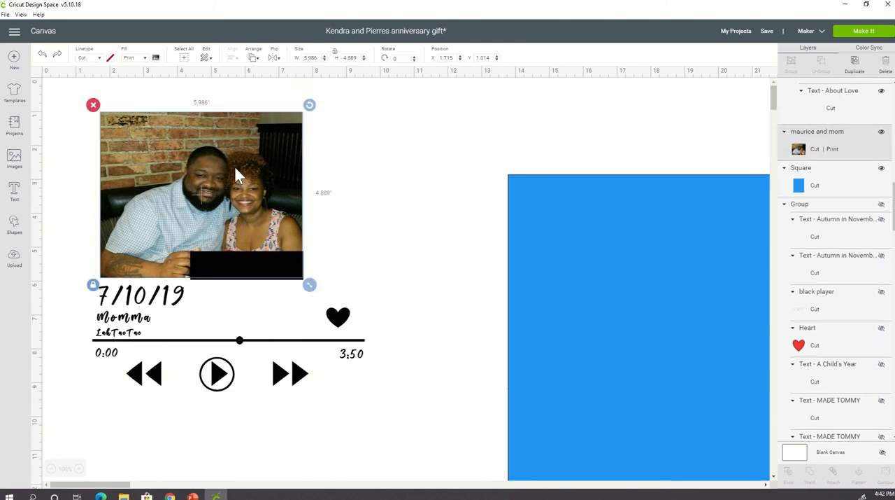
{"action": "left_click_drag", "start_coordinate": [235, 175], "coordinate": [257, 162]}
{"action": "left_click", "coordinate": [462, 283]}
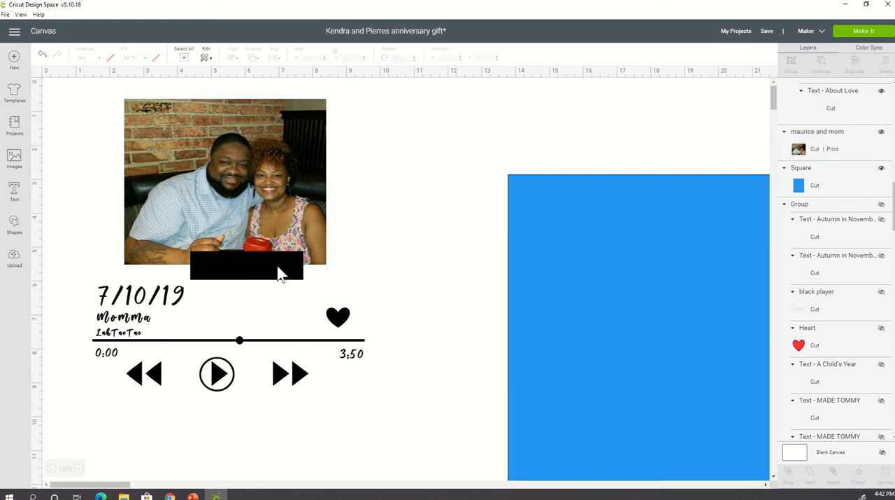
- Detach the player elements and move their group down and left, clear of the photo
{"action": "left_click", "coordinate": [278, 273]}
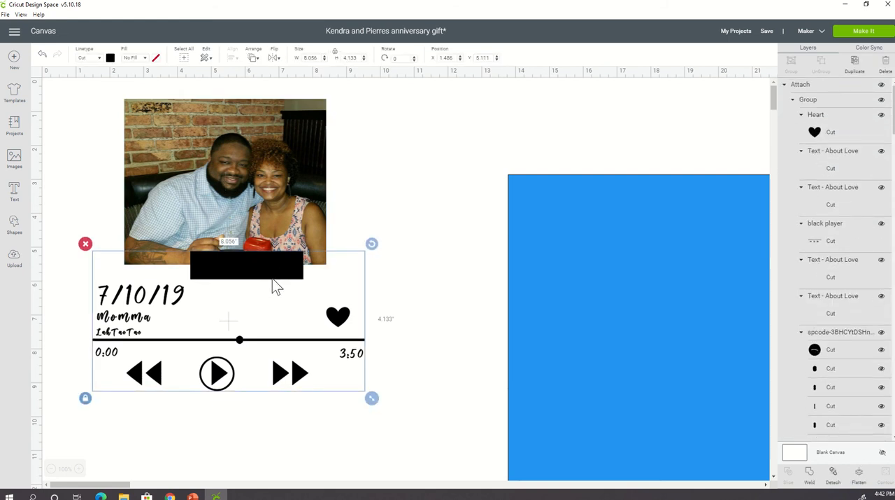
{"action": "right_click", "coordinate": [273, 279]}
{"action": "left_click", "coordinate": [292, 341]}
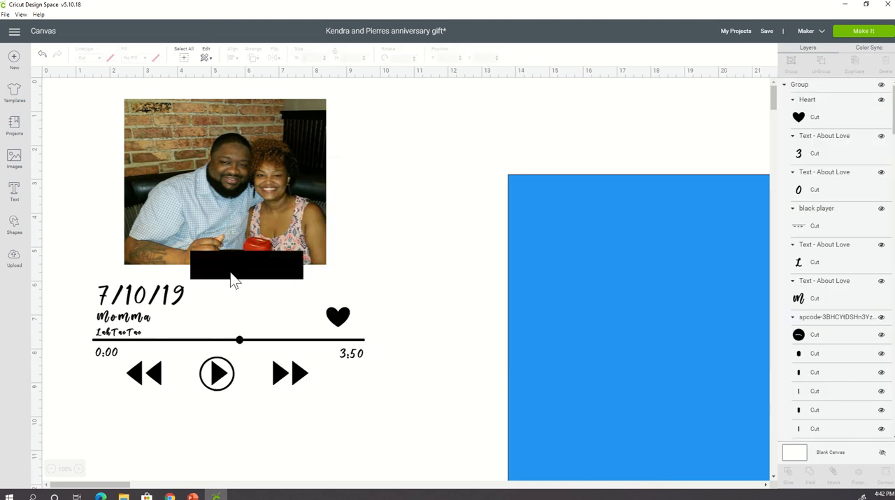
{"action": "left_click_drag", "start_coordinate": [233, 278], "coordinate": [219, 309]}
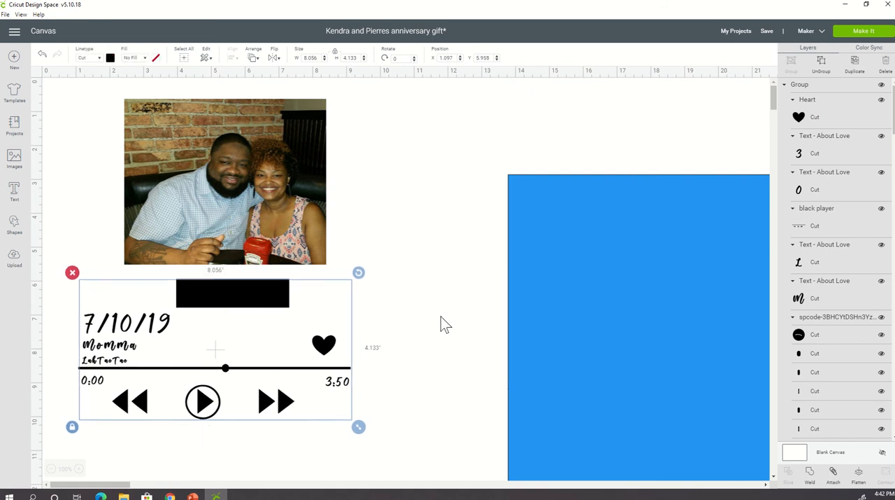
{"action": "left_click", "coordinate": [424, 309]}
- Place the blue background square behind the photo and player group, flush with the top of the canvas
{"action": "left_click_drag", "start_coordinate": [647, 343], "coordinate": [211, 251]}
{"action": "left_click", "coordinate": [423, 262]}
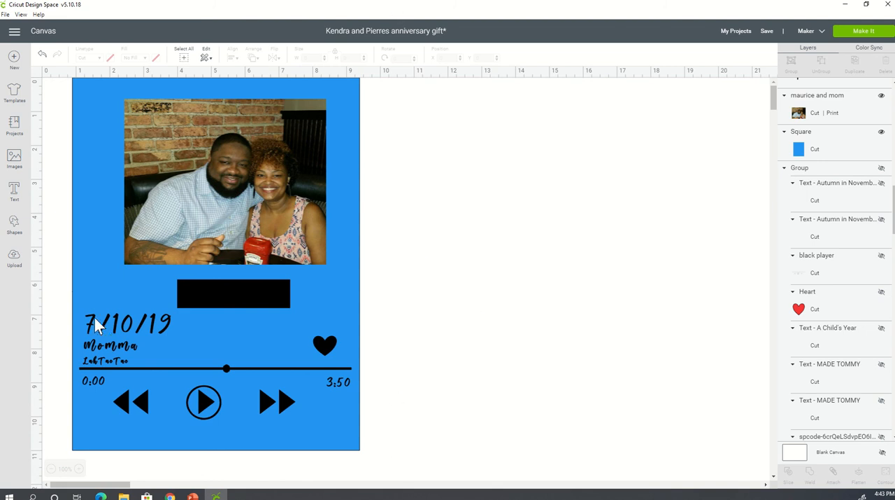
{"action": "left_click", "coordinate": [98, 344]}
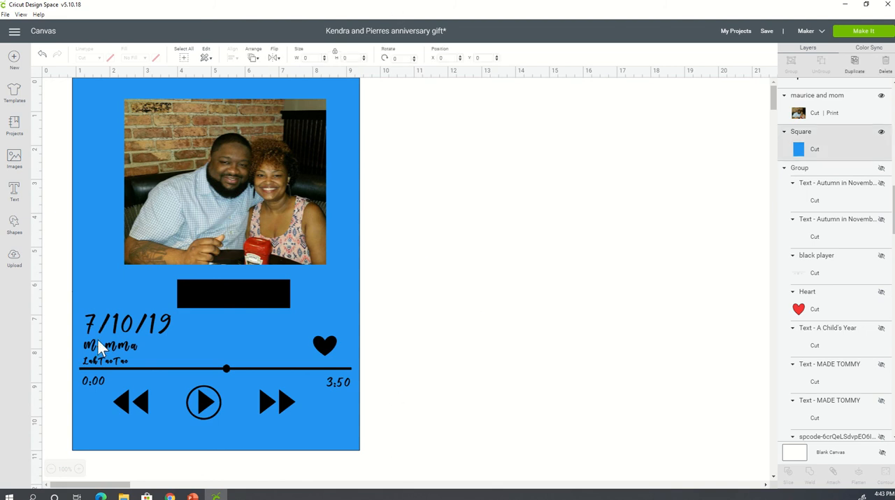
- Hide the blue background square behind the photo and player elements
{"action": "left_click", "coordinate": [156, 324]}
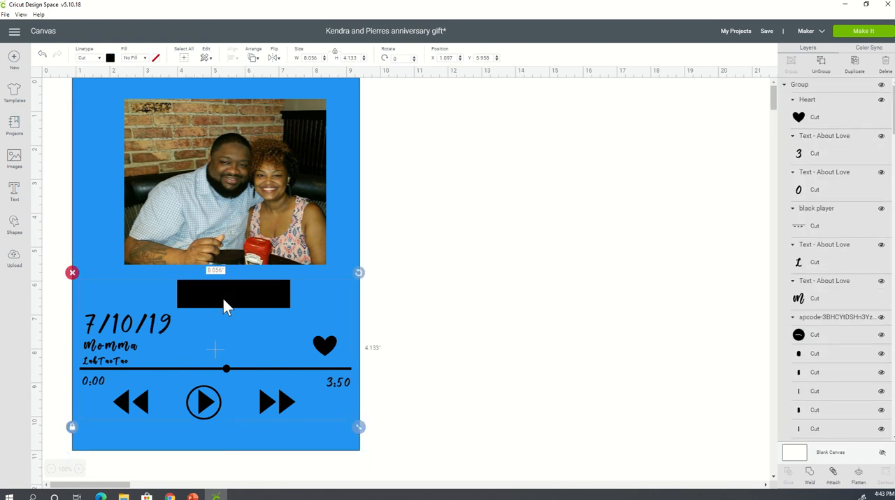
{"action": "left_click", "coordinate": [589, 278]}
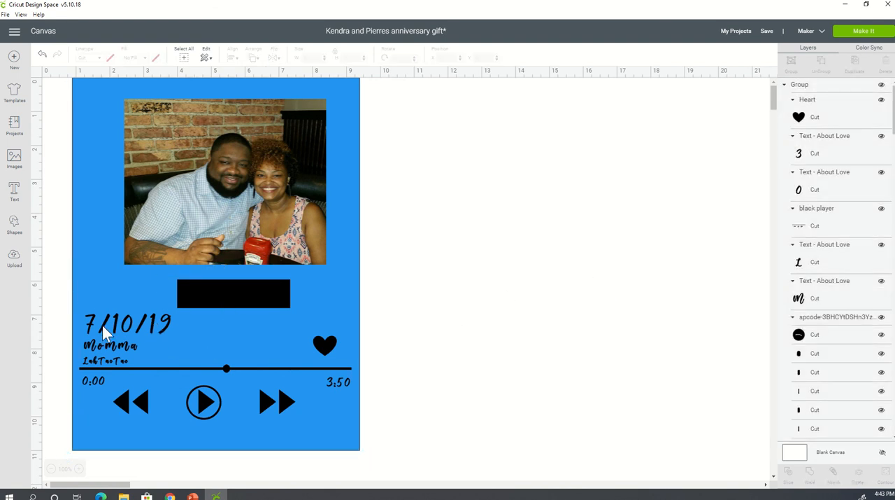
{"action": "left_click", "coordinate": [98, 91]}
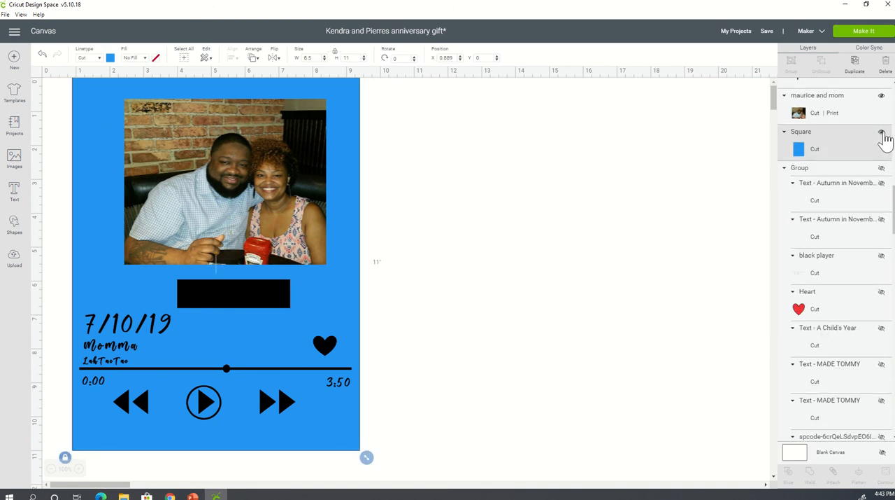
{"action": "left_click", "coordinate": [881, 132]}
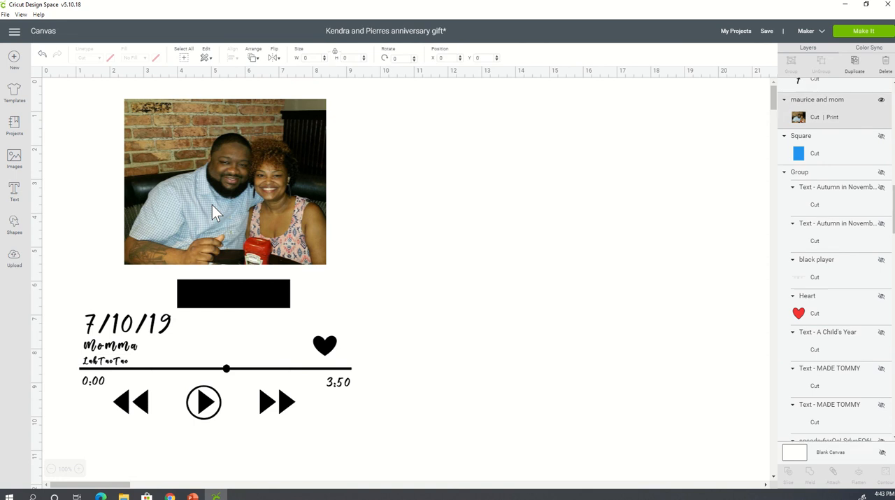
{"action": "left_click", "coordinate": [545, 344]}
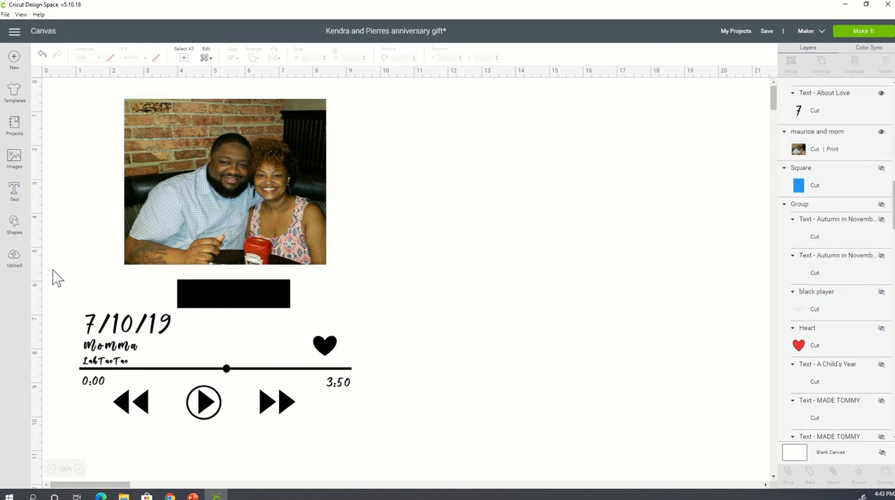
- Attach the player elements below the photo together and preview how they are laid out on the cutting mats
{"action": "left_click_drag", "start_coordinate": [53, 270], "coordinate": [372, 437]}
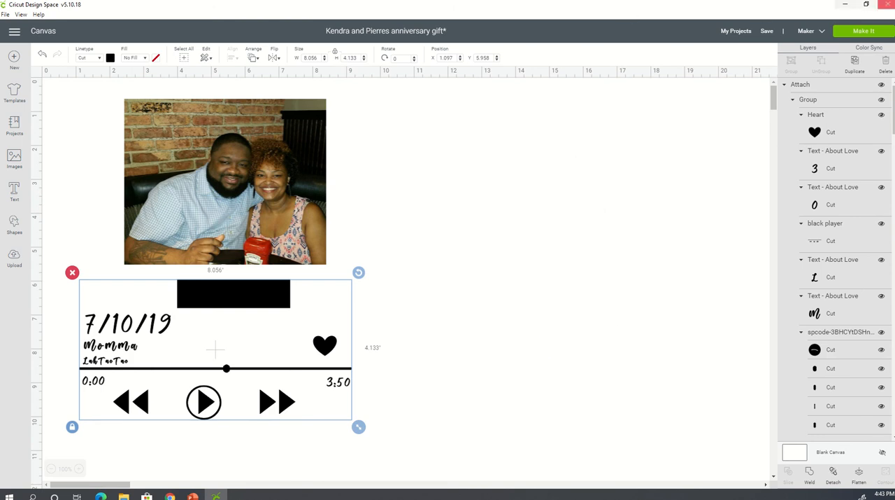
{"action": "left_click", "coordinate": [868, 31]}
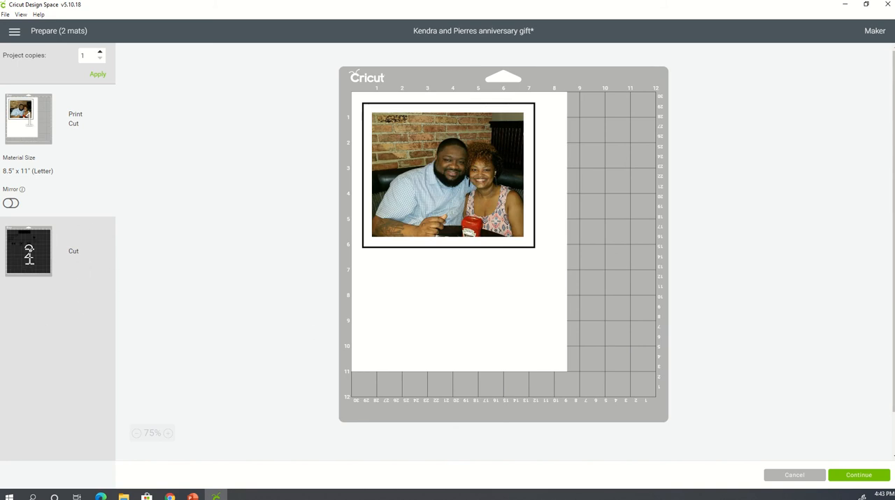
{"action": "left_click", "coordinate": [28, 250]}
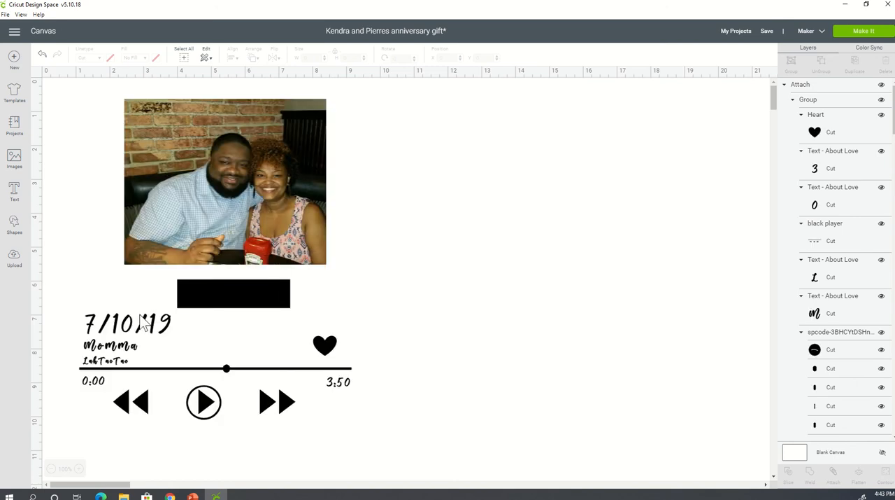
- Change the material color of the attached player elements to golden yellow
{"action": "left_click", "coordinate": [212, 291]}
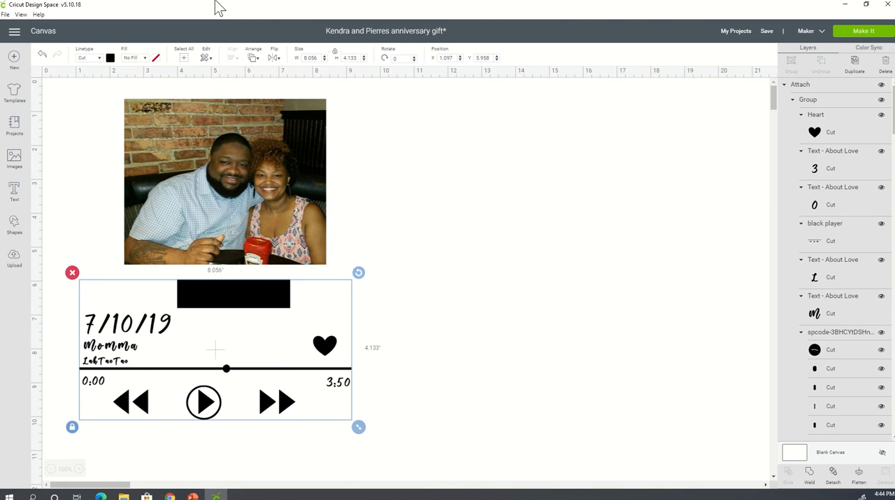
{"action": "left_click", "coordinate": [110, 60]}
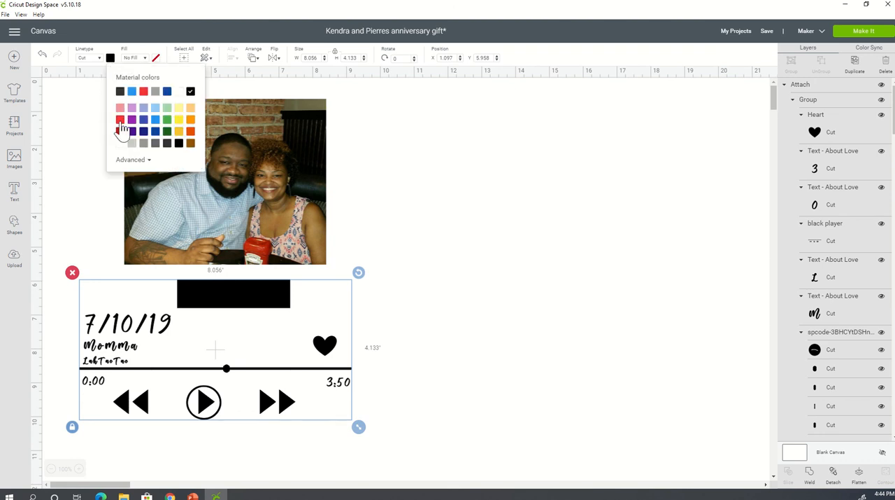
{"action": "left_click", "coordinate": [179, 132]}
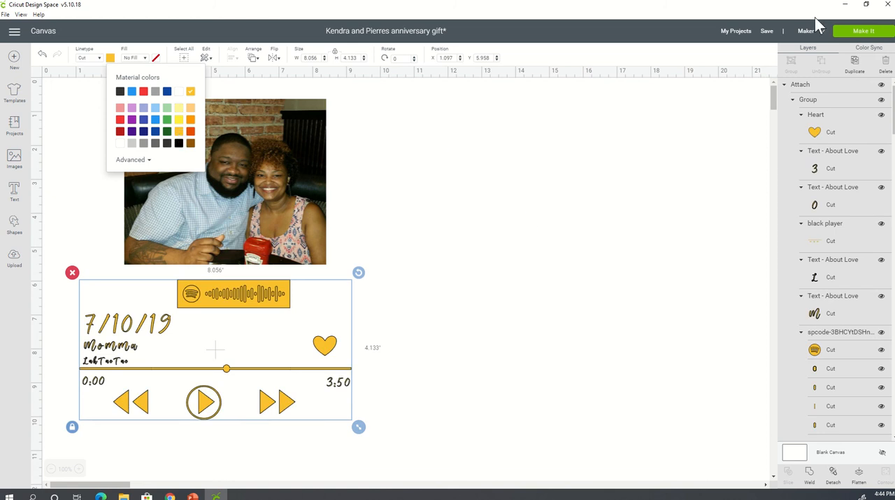
- Preview the cutting mat with the yellow player elements and return to the canvas
{"action": "left_click", "coordinate": [868, 32]}
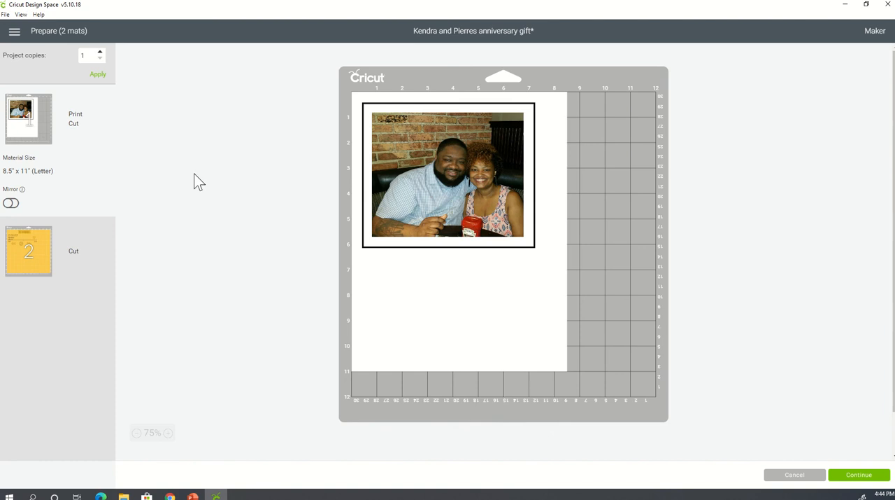
{"action": "left_click", "coordinate": [50, 265]}
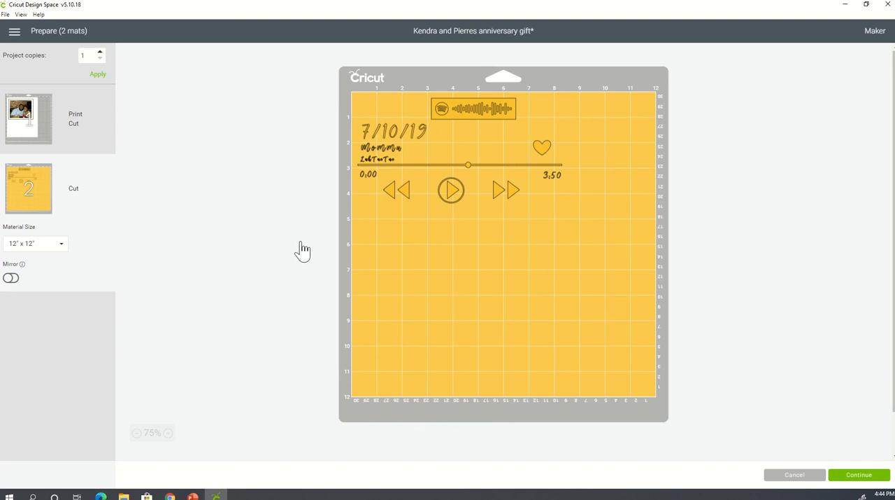
{"action": "left_click", "coordinate": [795, 475]}
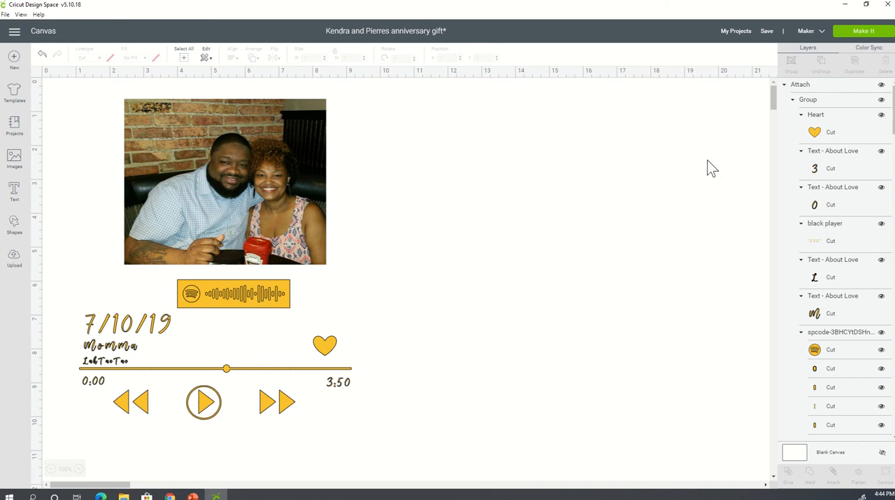
- Add a new text object reading "font" to the canvas
{"action": "left_click", "coordinate": [14, 187]}
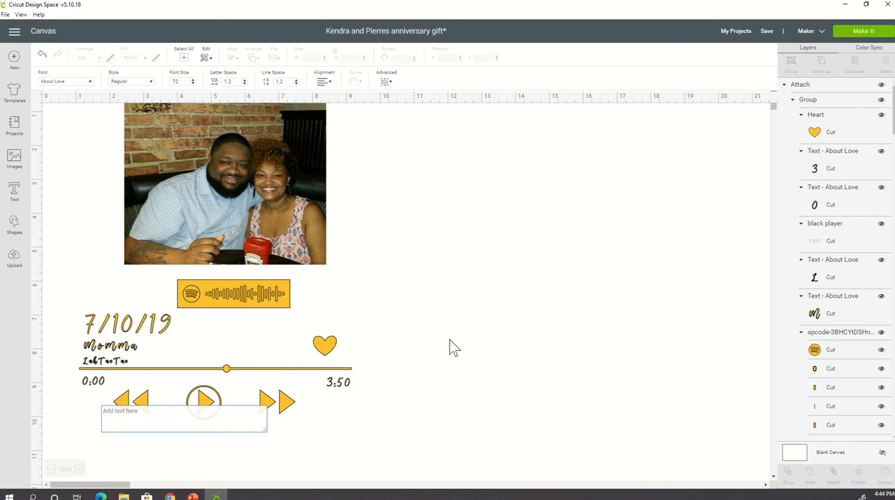
{"action": "type", "text": "fojt"}
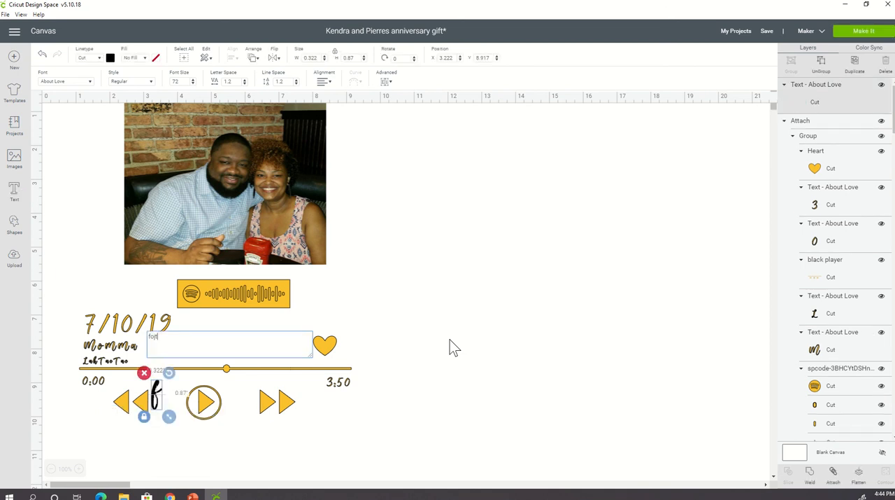
{"action": "key", "text": "BackSpace"}
{"action": "key", "text": "BackSpace"}
{"action": "type", "text": "n"}
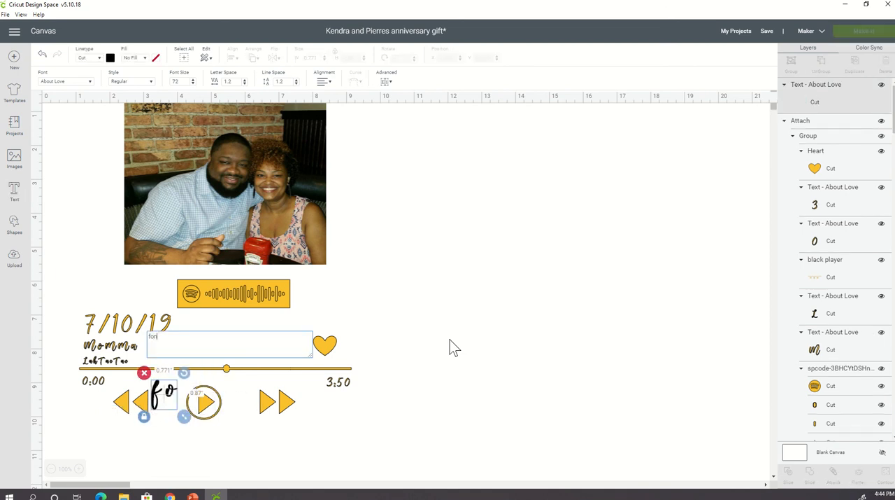
{"action": "type", "text": "t"}
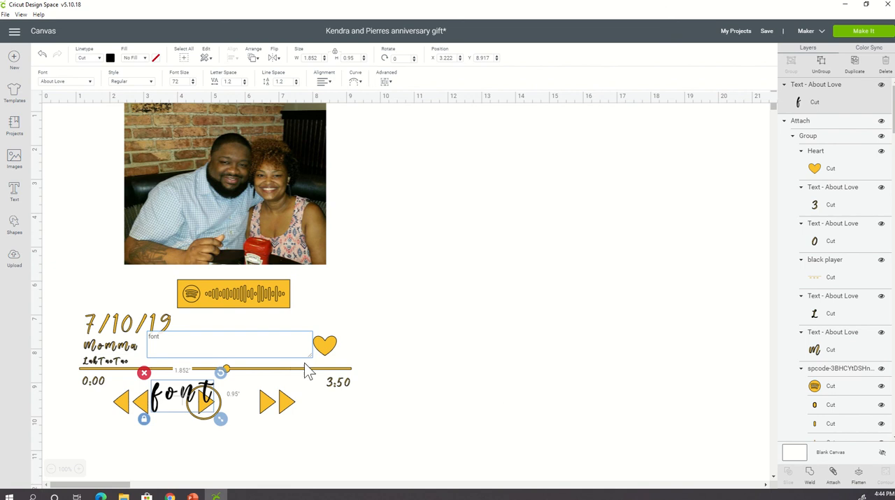
- Set the "font" text to the MADE TOMMY system font and move it to the empty area right of the design
{"action": "left_click_drag", "start_coordinate": [186, 336], "coordinate": [133, 334]}
{"action": "left_click", "coordinate": [90, 82]}
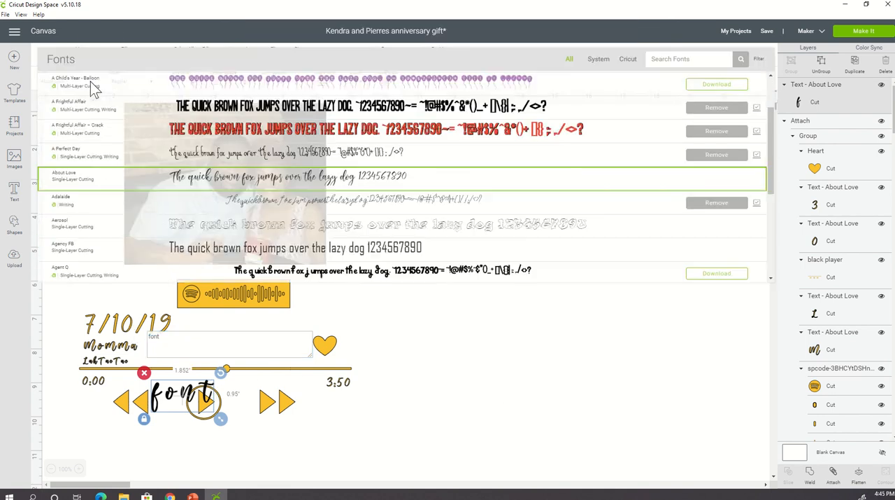
{"action": "left_click", "coordinate": [599, 59]}
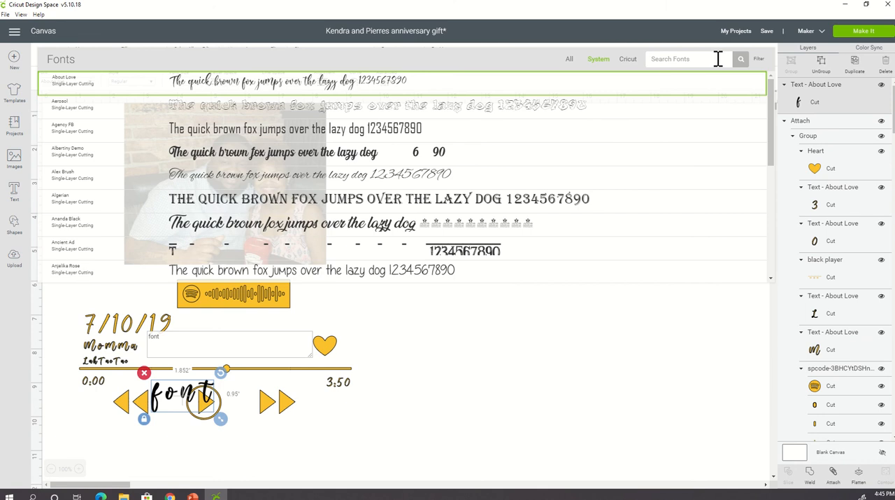
{"action": "left_click", "coordinate": [717, 59]}
{"action": "type", "text": "made"}
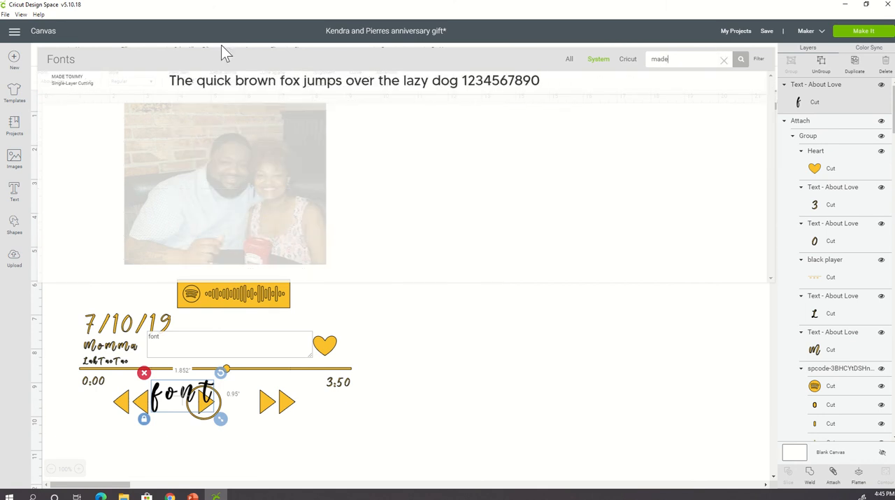
{"action": "left_click", "coordinate": [62, 81]}
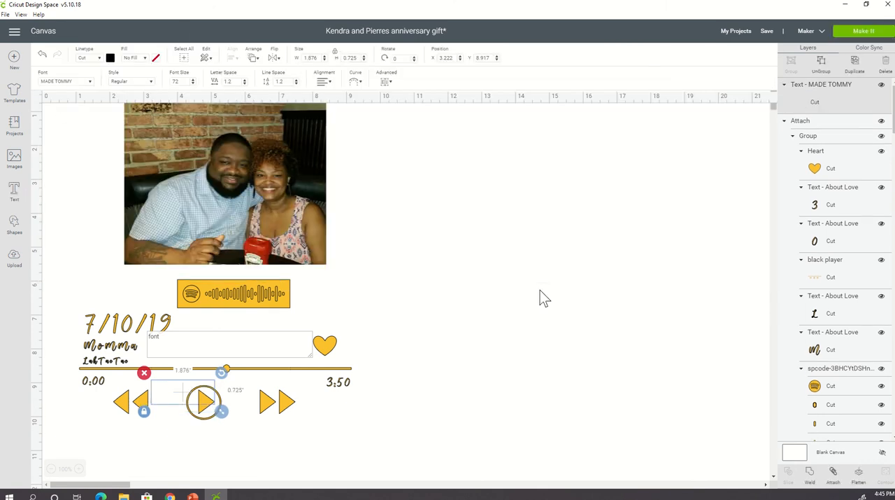
{"action": "left_click", "coordinate": [184, 407]}
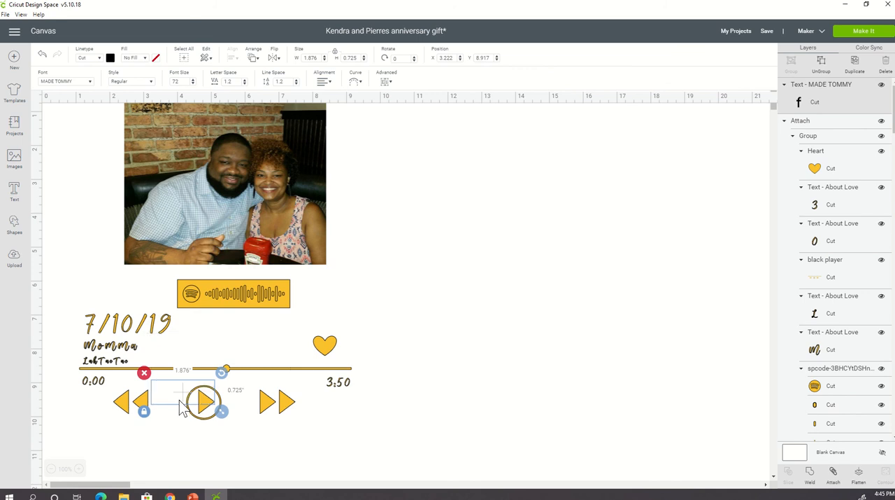
{"action": "left_click_drag", "start_coordinate": [184, 405], "coordinate": [439, 299]}
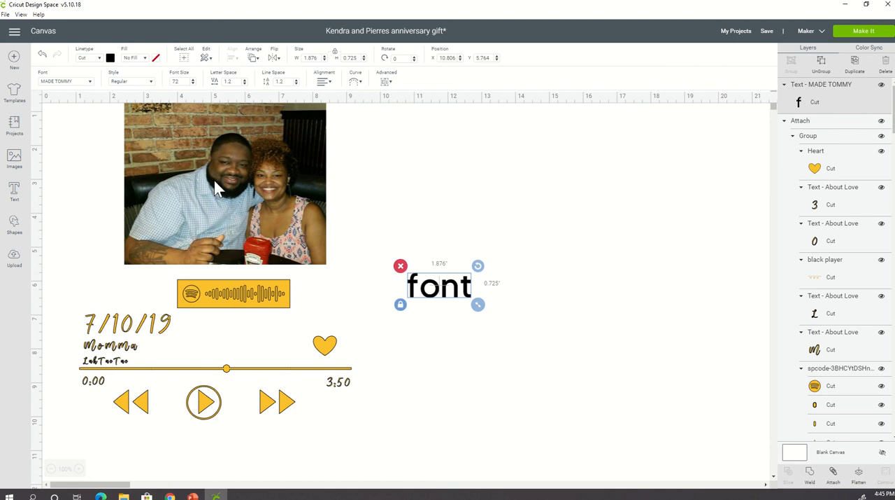
- Make the blue background square visible again behind the photo and player elements
{"action": "left_click", "coordinate": [111, 355]}
{"action": "left_click", "coordinate": [112, 355]}
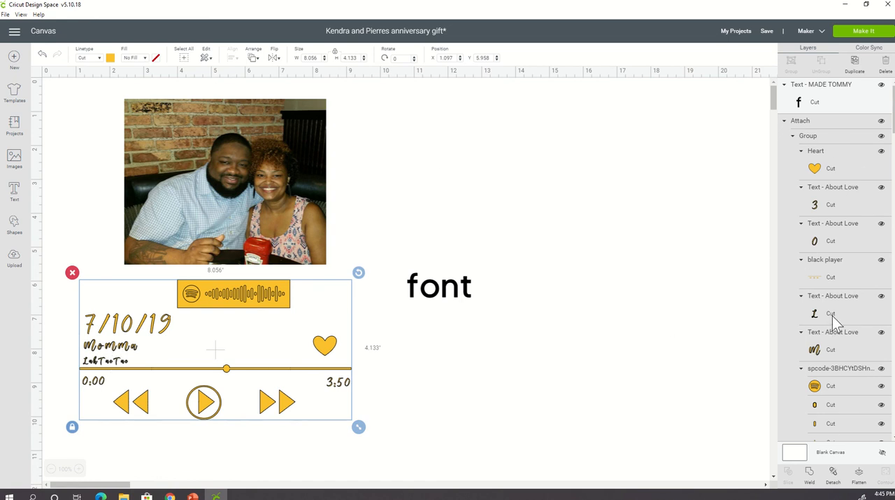
{"action": "scroll", "coordinate": [836, 349], "scroll_direction": "down", "scroll_amount": 15}
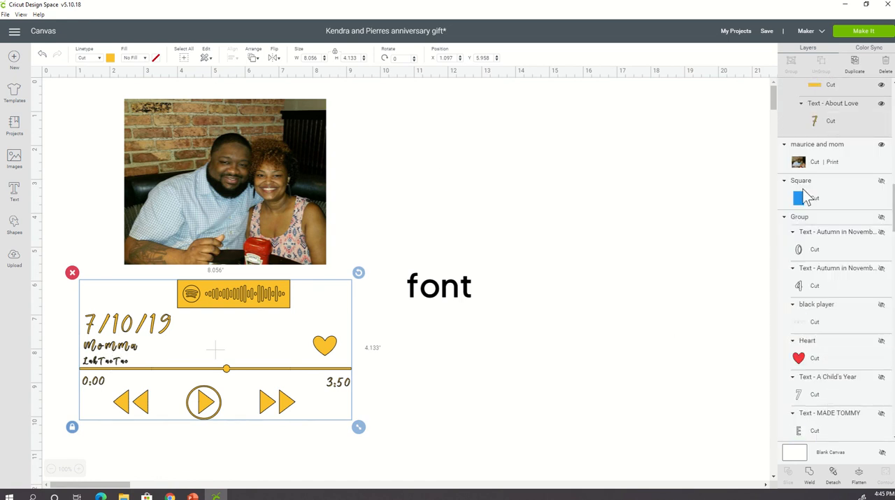
{"action": "left_click", "coordinate": [882, 181]}
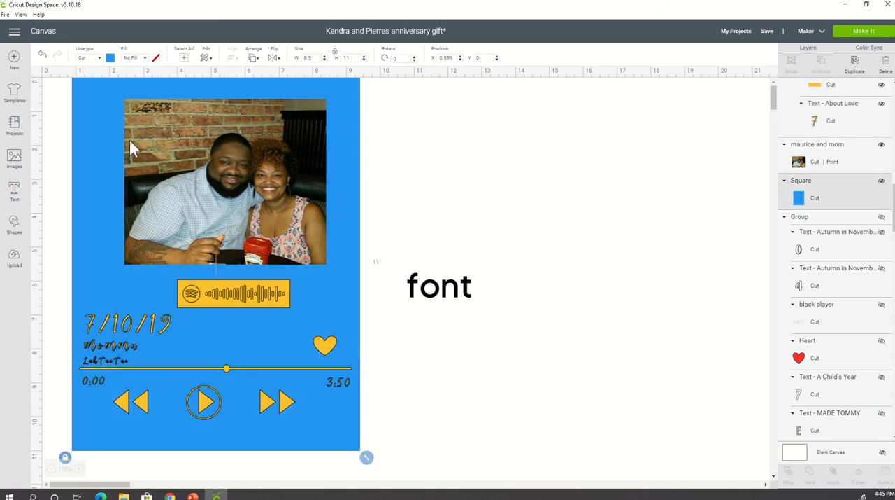
{"action": "mouse_move", "coordinate": [310, 432]}
{"action": "left_mouse_down"}
{"action": "mouse_move", "coordinate": [320, 434]}
{"action": "mouse_move", "coordinate": [309, 432]}
{"action": "left_mouse_up"}
{"action": "left_click", "coordinate": [408, 473]}
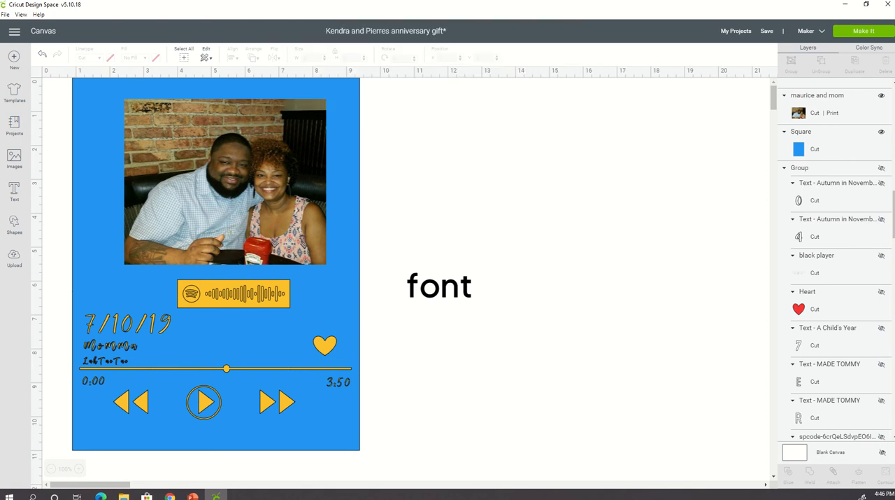
- Add a square shape, place it over the photo and resize it to a rectangle about 6.5 by 5.292 inches
{"action": "left_click", "coordinate": [14, 231]}
{"action": "left_click", "coordinate": [51, 160]}
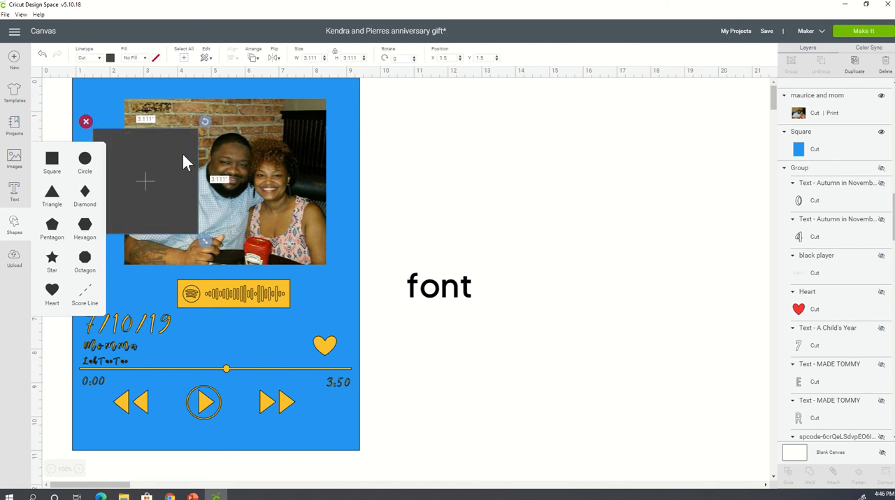
{"action": "left_click_drag", "start_coordinate": [167, 132], "coordinate": [199, 156]}
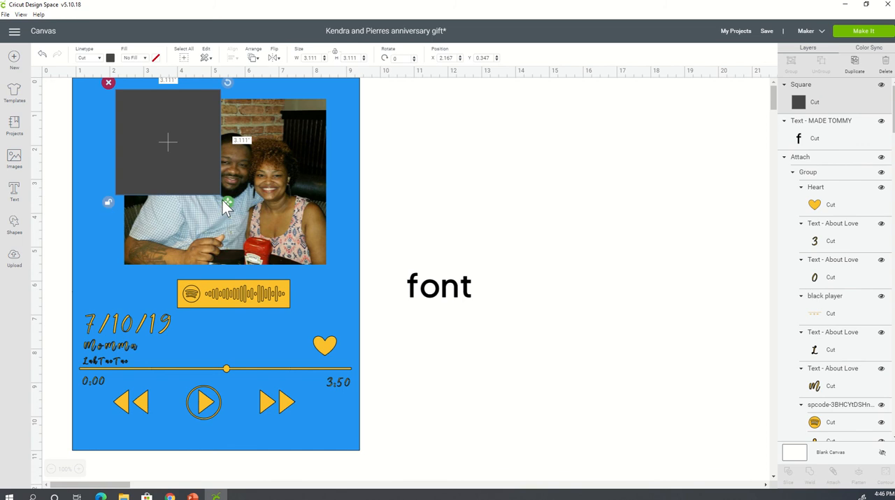
{"action": "left_click_drag", "start_coordinate": [223, 202], "coordinate": [342, 274]}
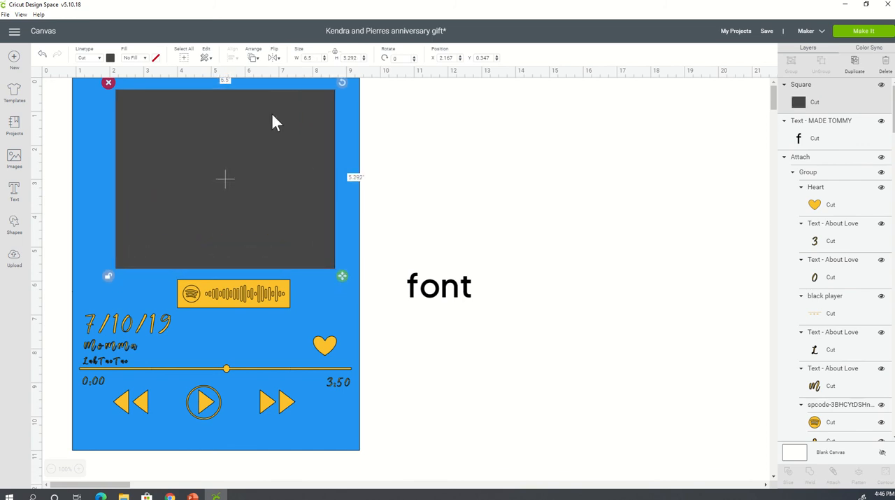
- Color the new rectangle over the photo golden yellow to match the player elements, and keep it selected
{"action": "left_click", "coordinate": [110, 58]}
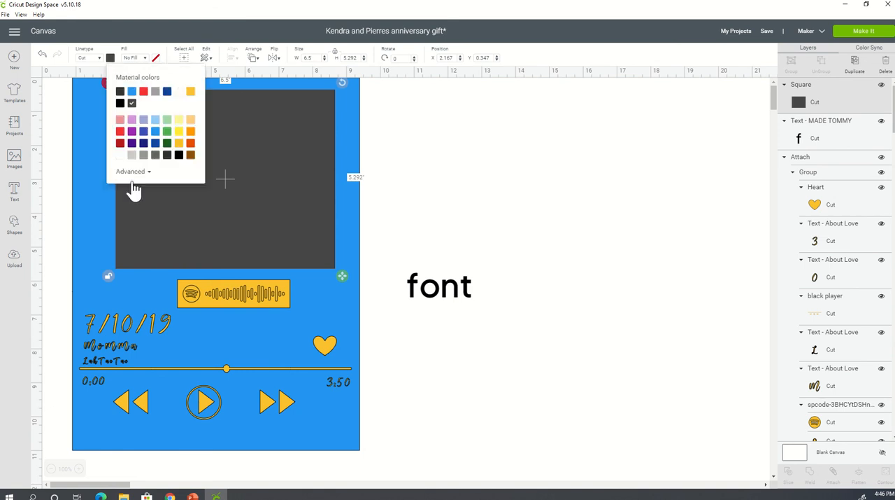
{"action": "left_click", "coordinate": [180, 158]}
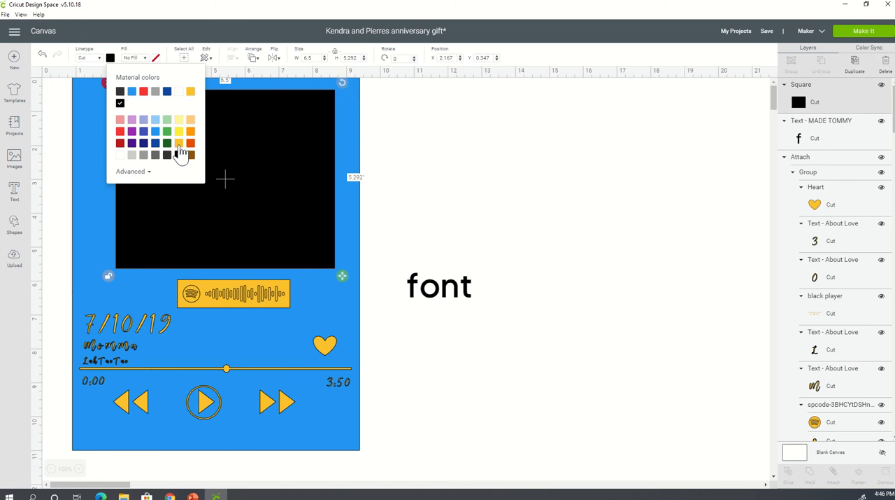
{"action": "left_click", "coordinate": [179, 144]}
{"action": "left_click", "coordinate": [463, 156]}
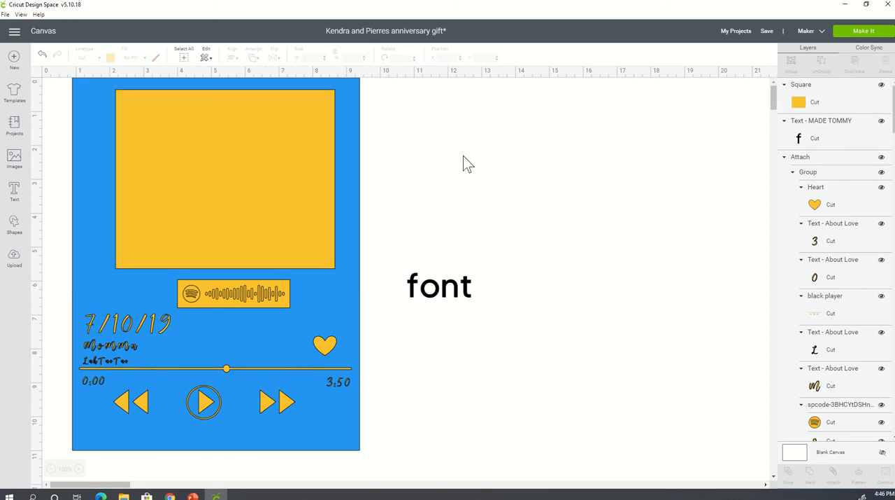
{"action": "left_click", "coordinate": [161, 110]}
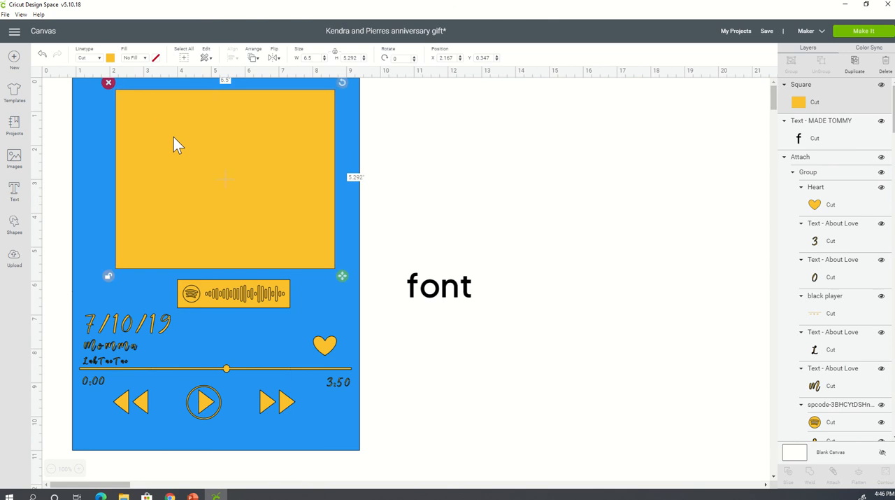
- Bring the photo to the front and place the yellow rectangle centered behind it as a border
{"action": "left_click_drag", "start_coordinate": [174, 137], "coordinate": [362, 173]}
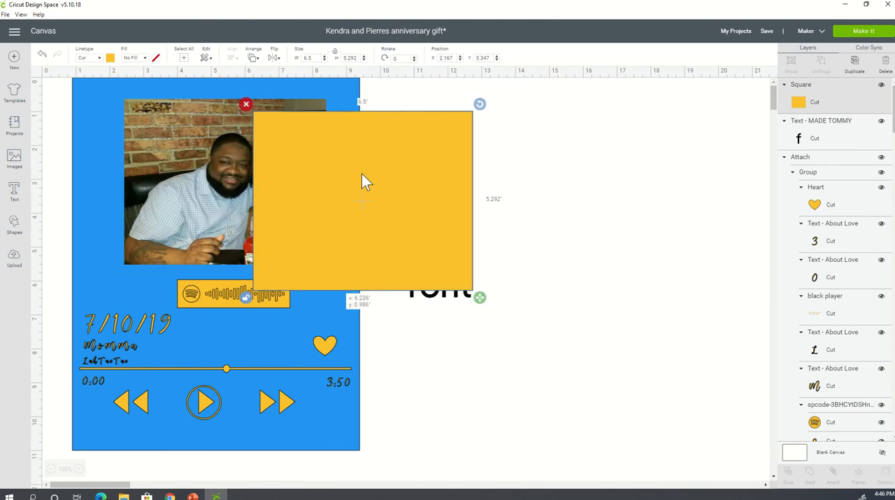
{"action": "left_click", "coordinate": [192, 128]}
{"action": "right_click", "coordinate": [192, 128]}
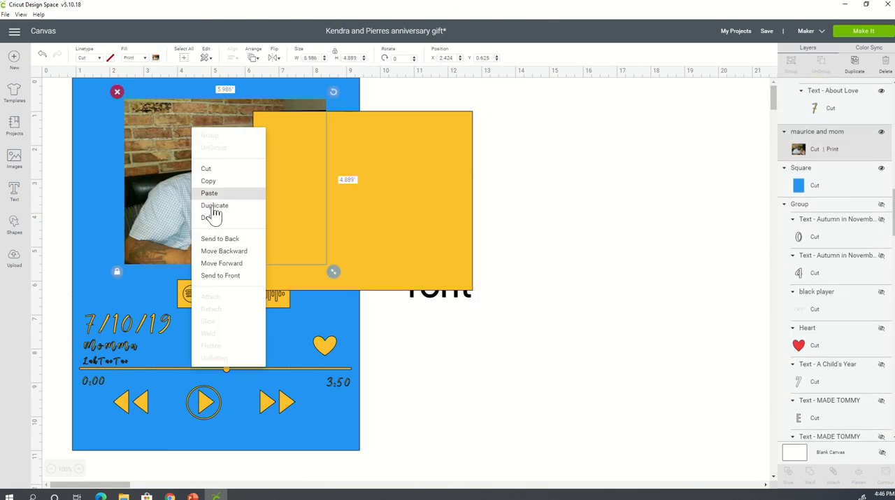
{"action": "left_click", "coordinate": [241, 276]}
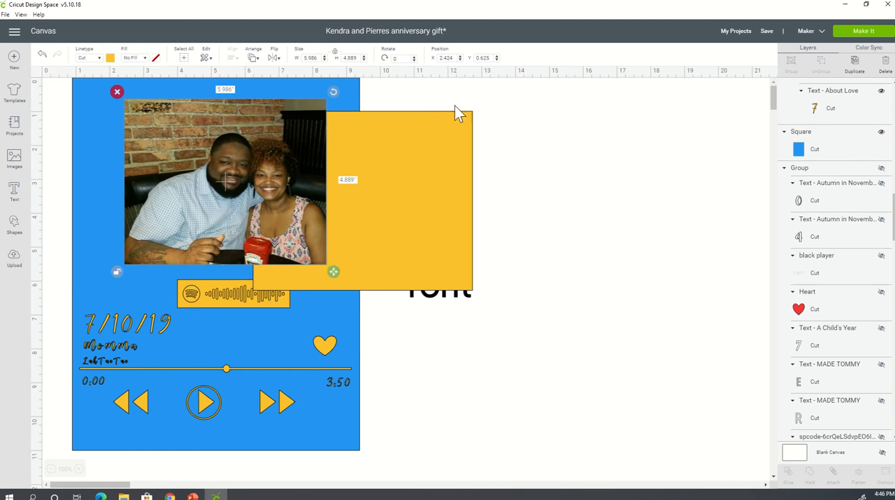
{"action": "left_click", "coordinate": [452, 138]}
{"action": "left_click_drag", "start_coordinate": [452, 138], "coordinate": [312, 120]}
{"action": "left_click", "coordinate": [617, 187]}
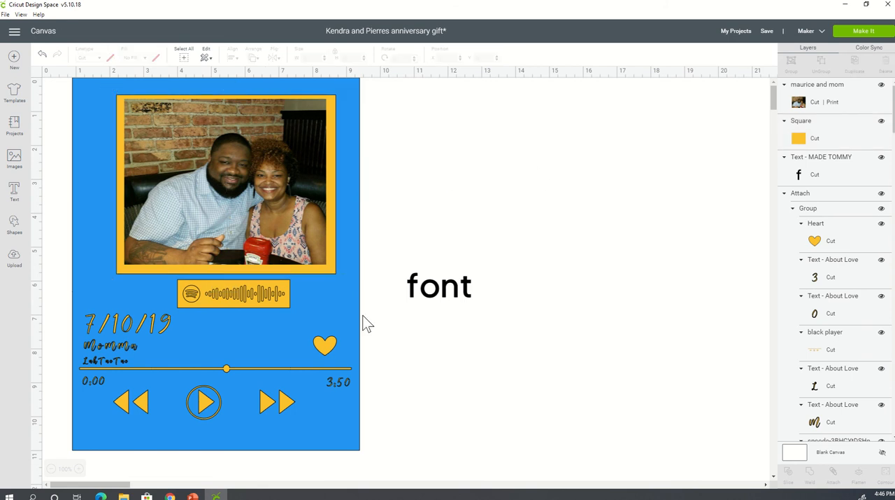
- Group the photo, yellow rectangle and blue background square, and hide the blue square within that group
{"action": "left_click_drag", "start_coordinate": [60, 92], "coordinate": [399, 281]}
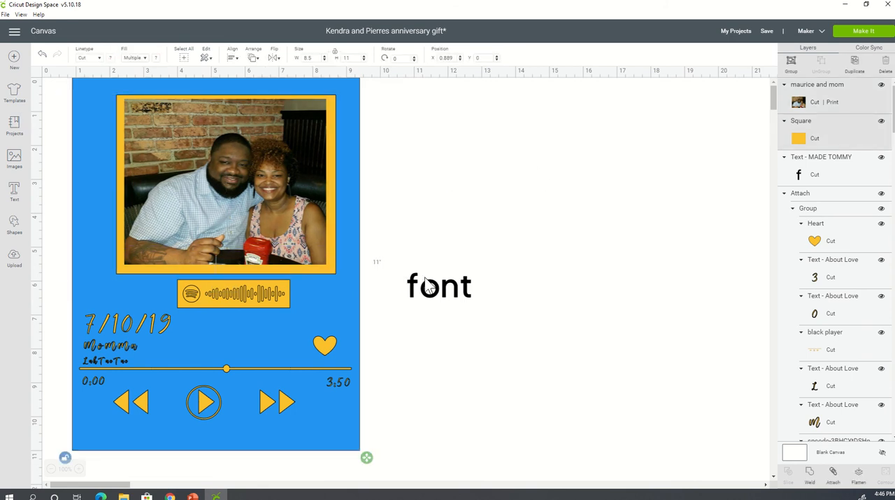
{"action": "left_click", "coordinate": [785, 65]}
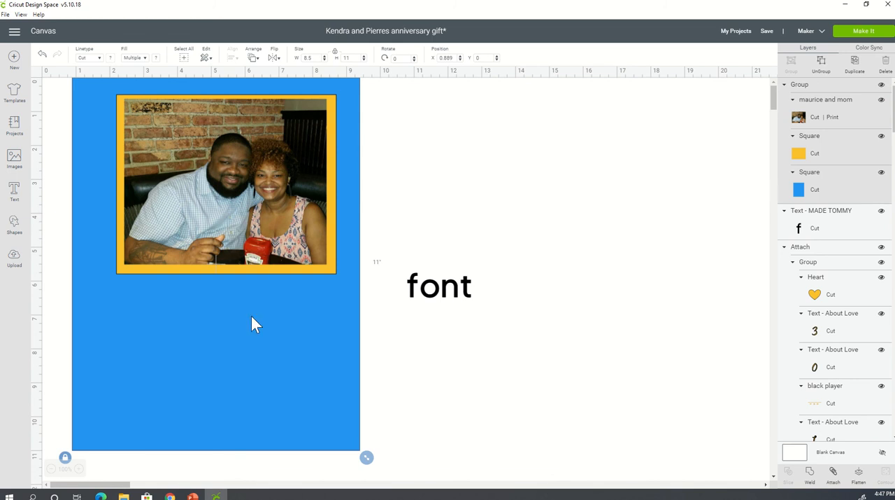
{"action": "left_click", "coordinate": [882, 172]}
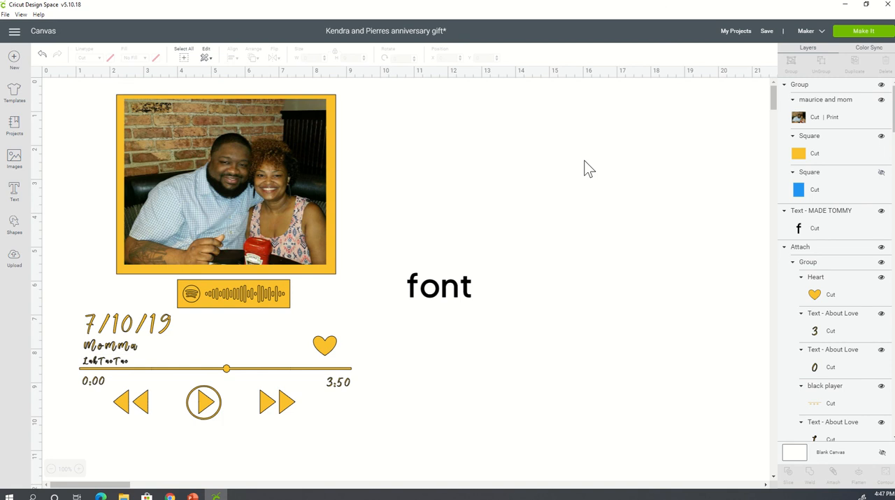
- Attach the grouped photo and yellow border so they keep their positions on the mat
{"action": "left_click", "coordinate": [186, 122]}
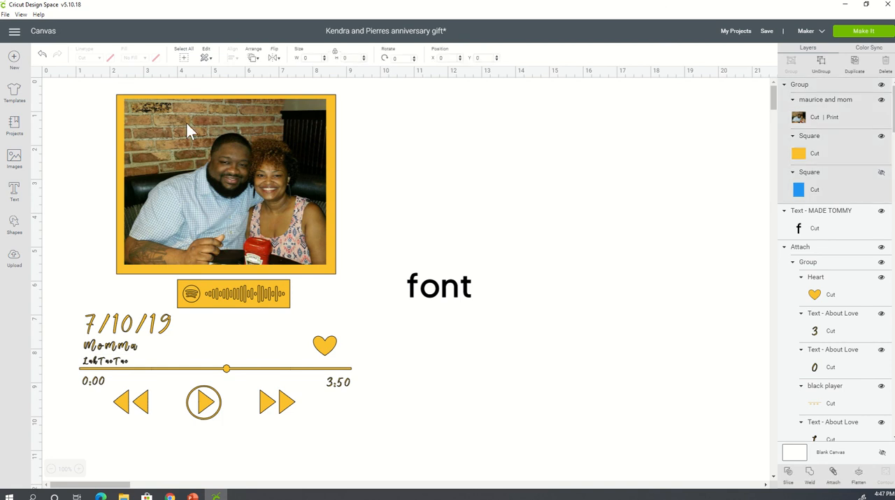
{"action": "left_click", "coordinate": [833, 474]}
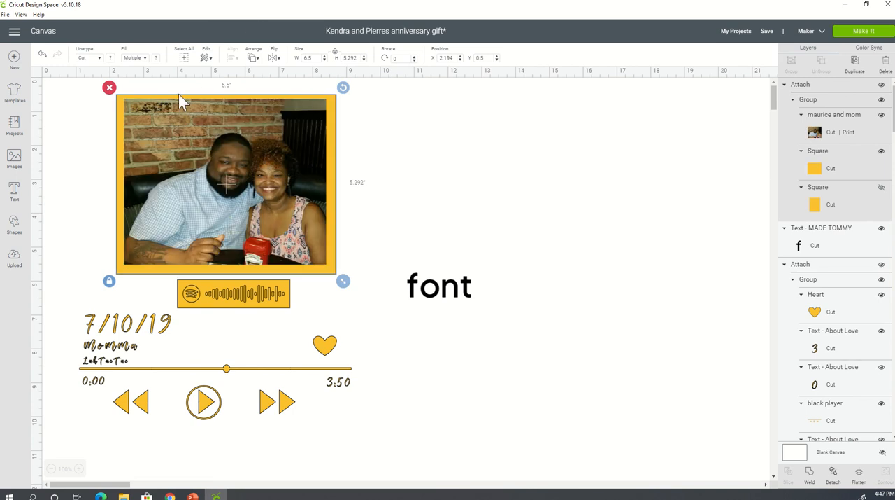
- Delete the leftover "font" text beside the design
{"action": "left_click", "coordinate": [870, 32]}
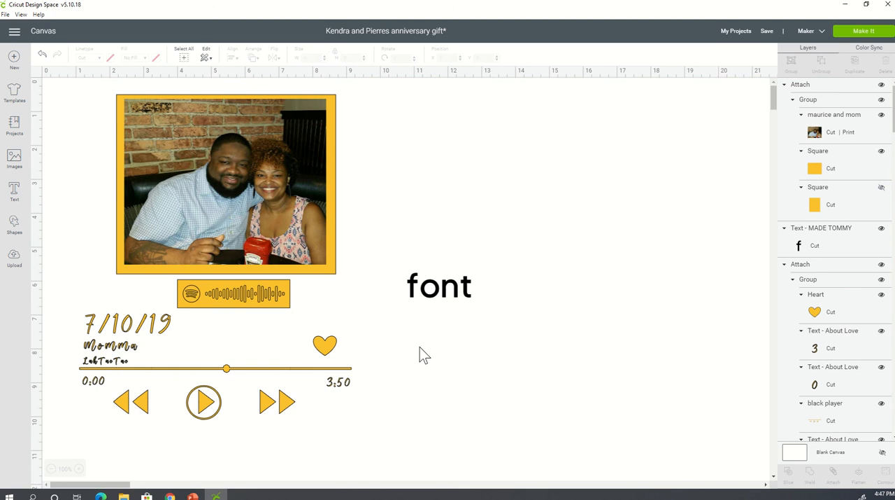
{"action": "left_click", "coordinate": [452, 286]}
{"action": "left_click", "coordinate": [401, 267]}
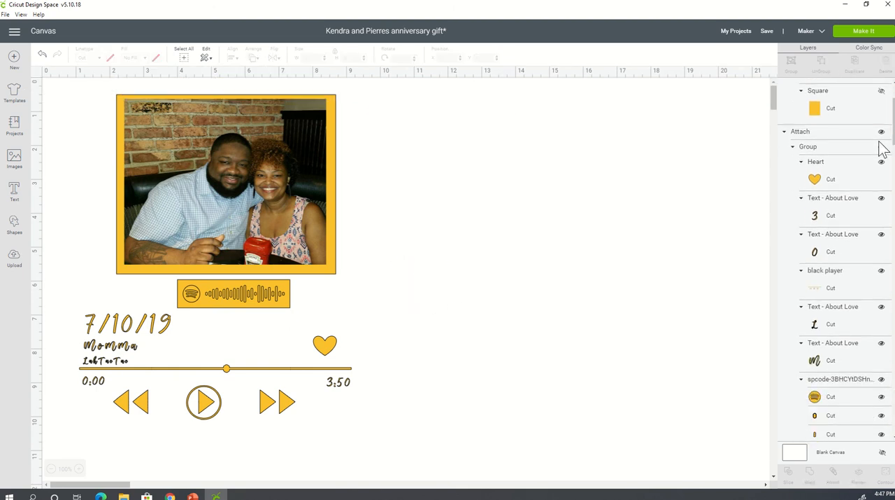
- Send the project to be made, check the second mat with the player elements, and continue to the material setup
{"action": "left_click", "coordinate": [864, 31]}
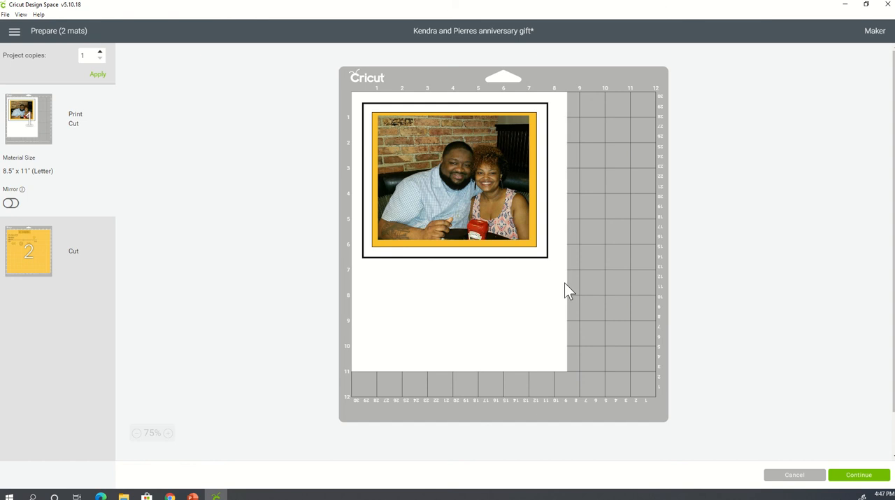
{"action": "left_click", "coordinate": [28, 250]}
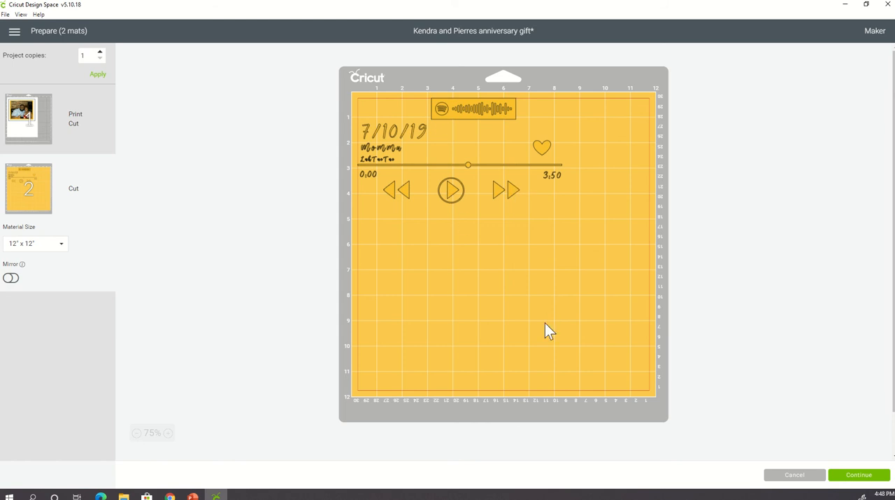
{"action": "left_click", "coordinate": [856, 477]}
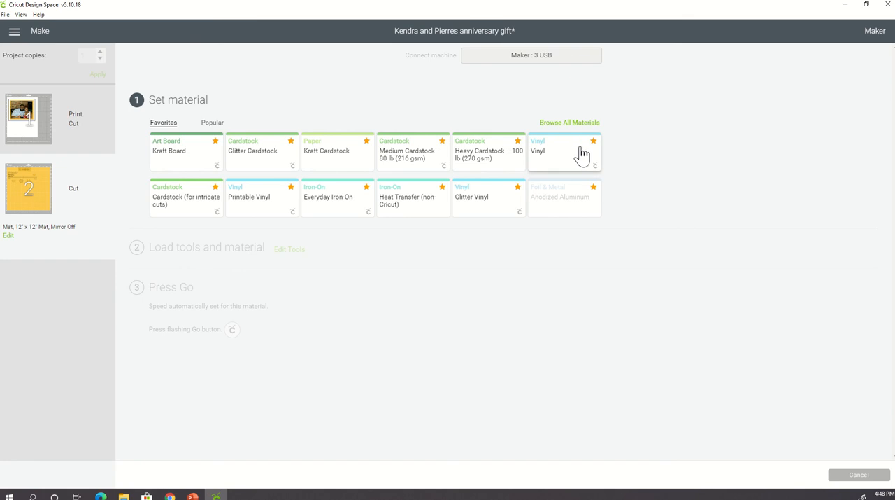
- Print one copy of the photo mat on the HP OfficeJet Pro 6960 with Add Bleed turned off
{"action": "left_click", "coordinate": [10, 123]}
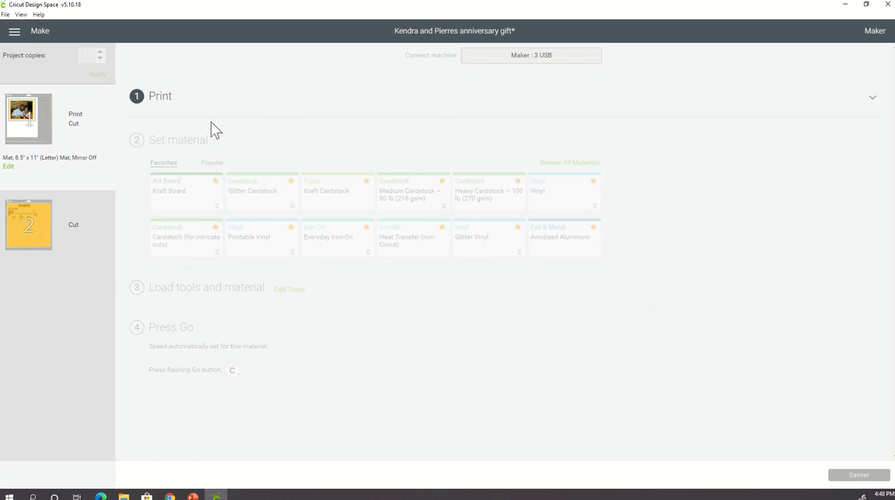
{"action": "left_click", "coordinate": [154, 100]}
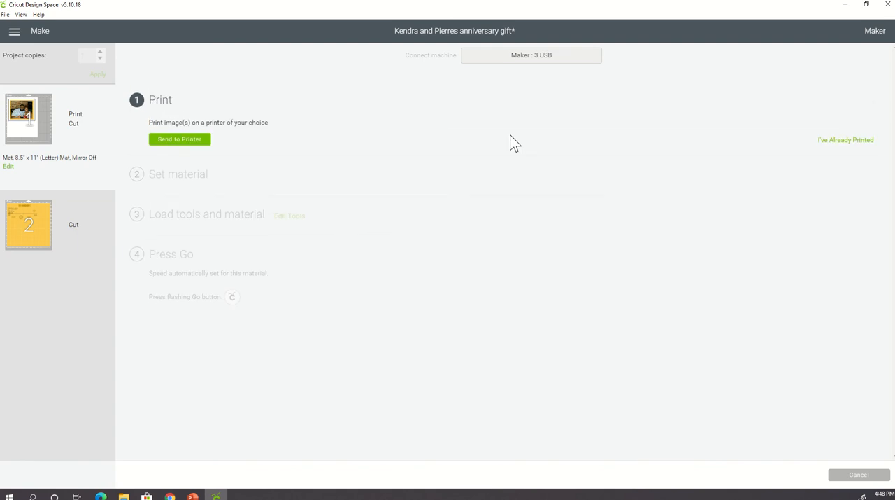
{"action": "left_click", "coordinate": [181, 140]}
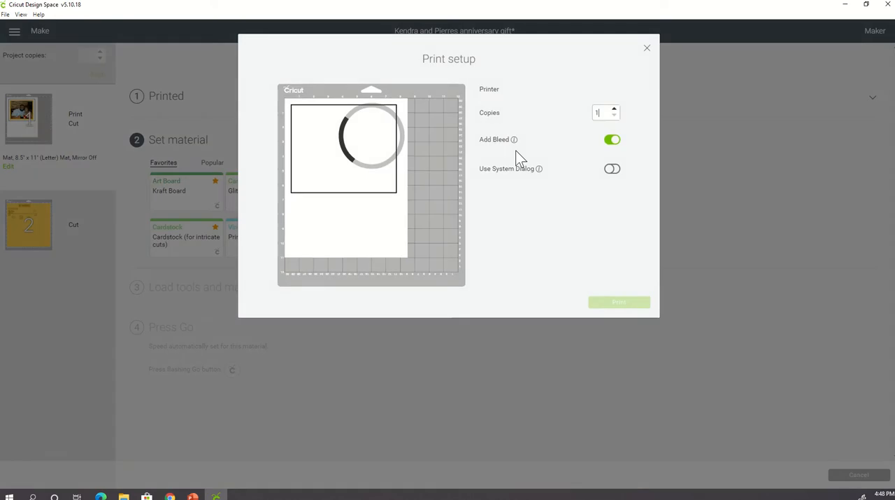
{"action": "left_click", "coordinate": [612, 140]}
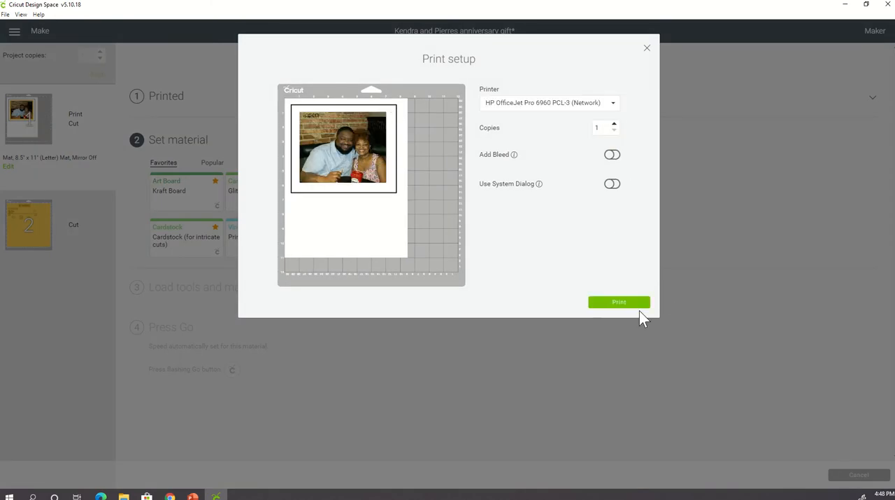
{"action": "left_click", "coordinate": [642, 303]}
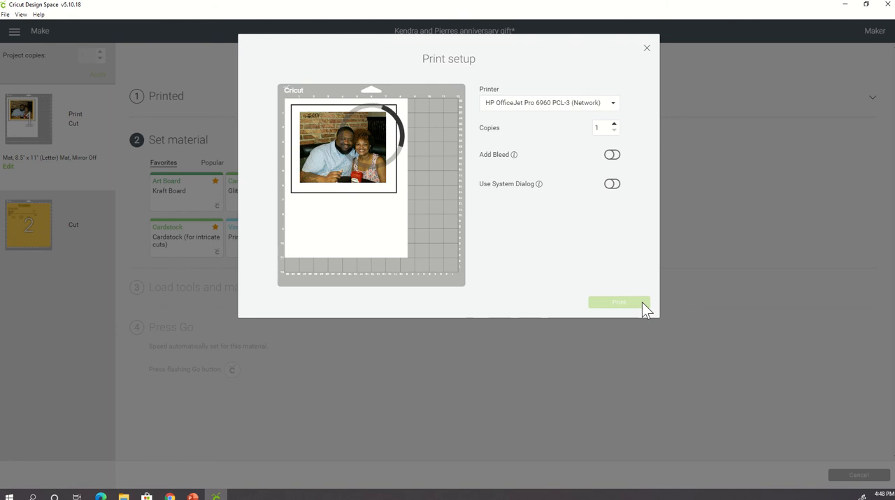